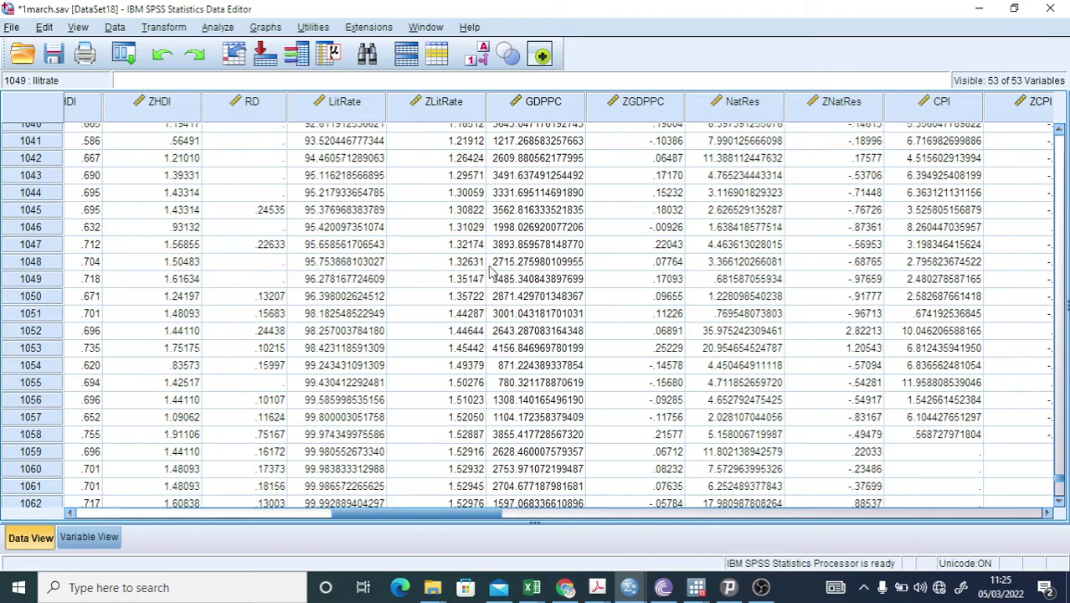
Step: Go to the first case and select the GDPPC variable column in the dataset
{"action": "scroll", "coordinate": [494, 268], "scroll_direction": "up", "scroll_amount": 2}
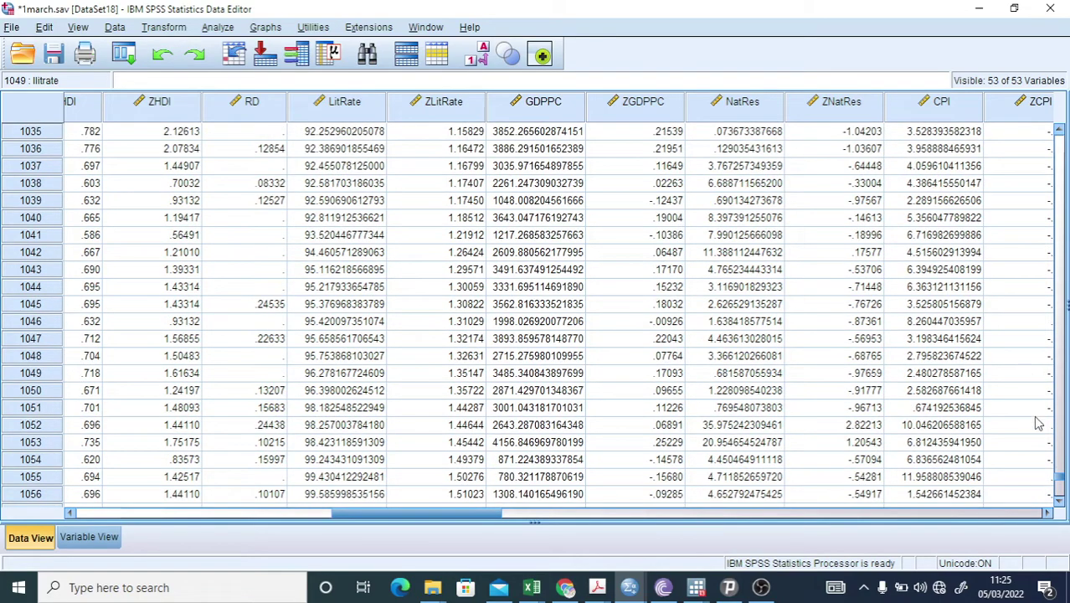
{"action": "left_click_drag", "start_coordinate": [1062, 481], "coordinate": [1058, 131]}
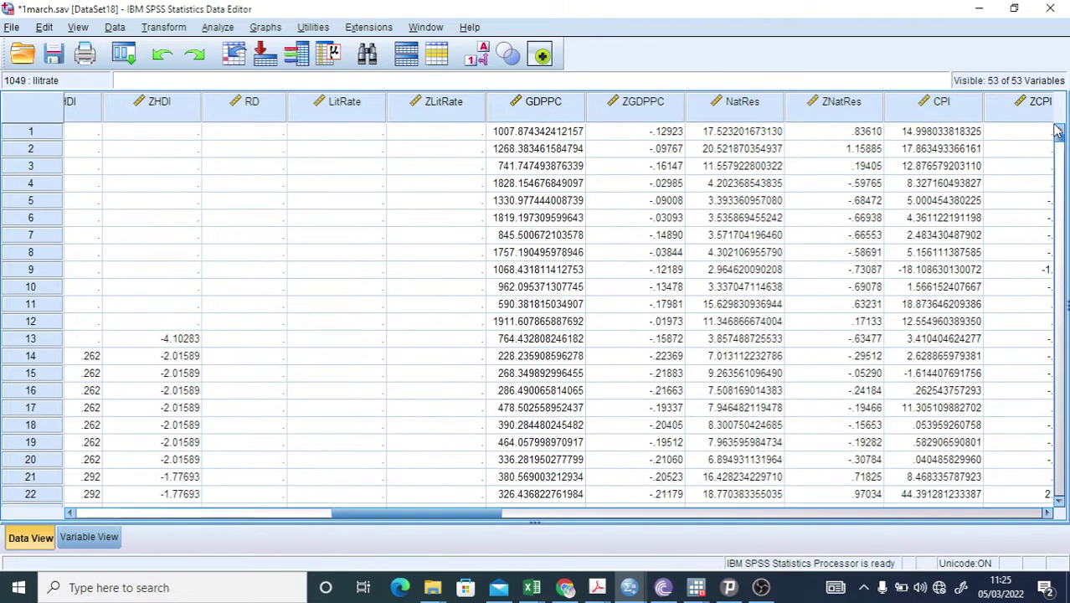
{"action": "left_click", "coordinate": [201, 512]}
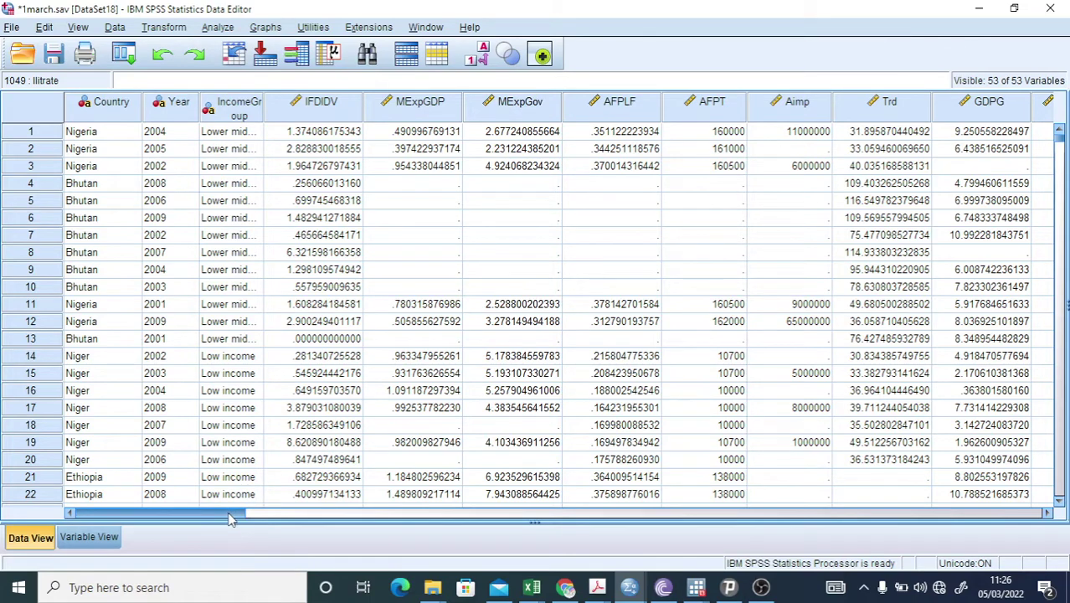
{"action": "left_click_drag", "start_coordinate": [232, 519], "coordinate": [312, 519]}
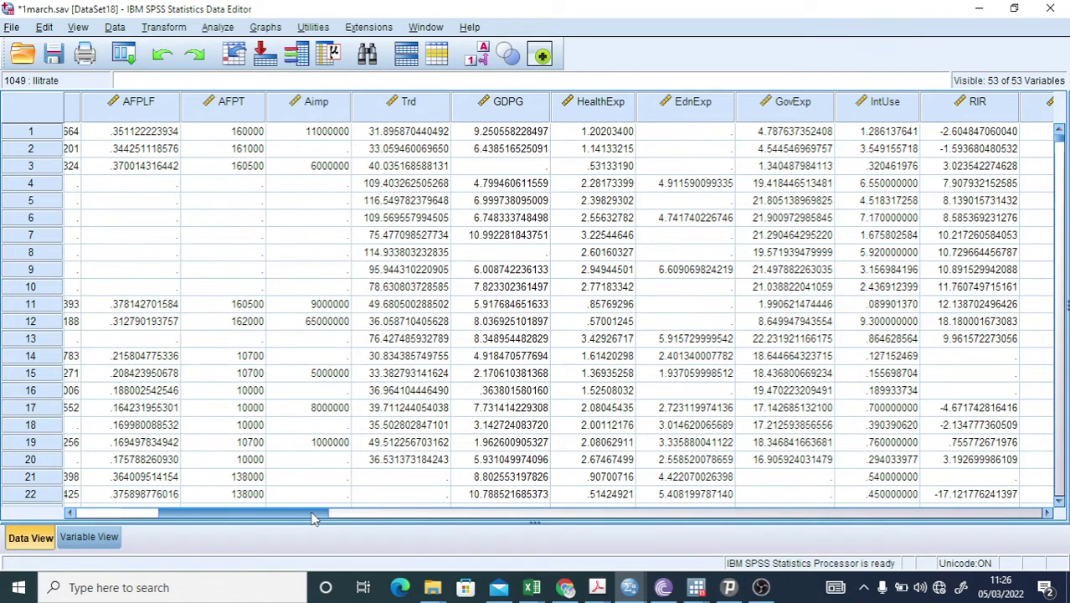
{"action": "left_click_drag", "start_coordinate": [313, 519], "coordinate": [319, 519]}
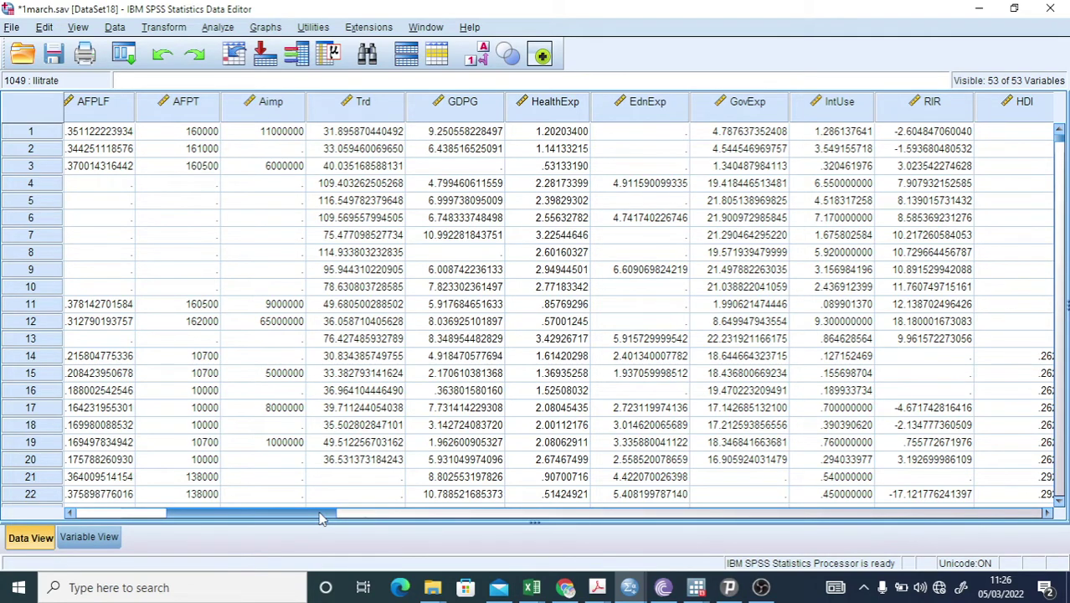
{"action": "left_click_drag", "start_coordinate": [319, 519], "coordinate": [490, 520]}
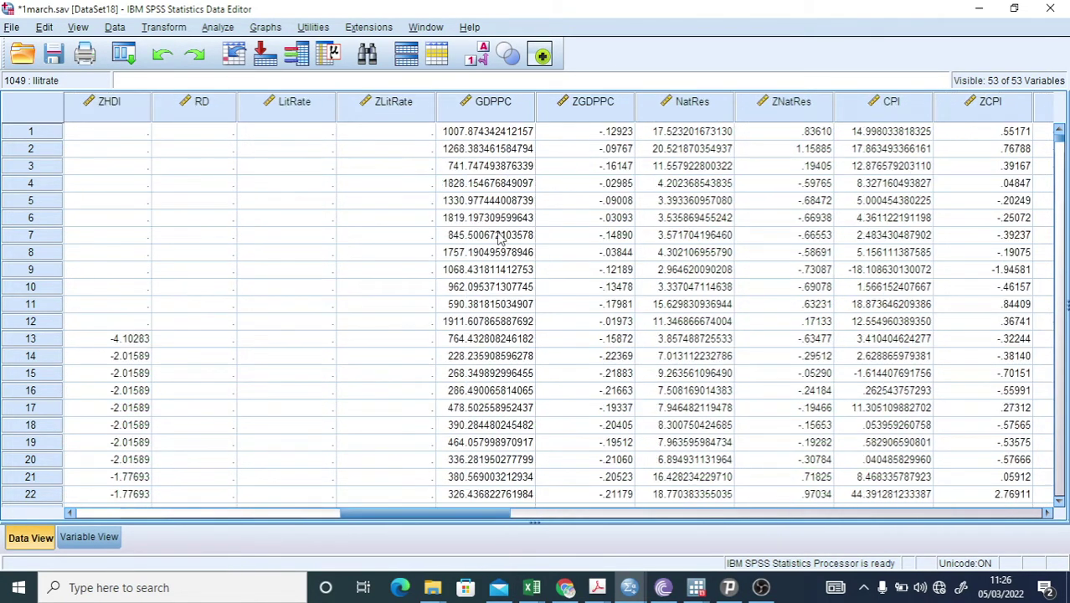
{"action": "left_click", "coordinate": [493, 101]}
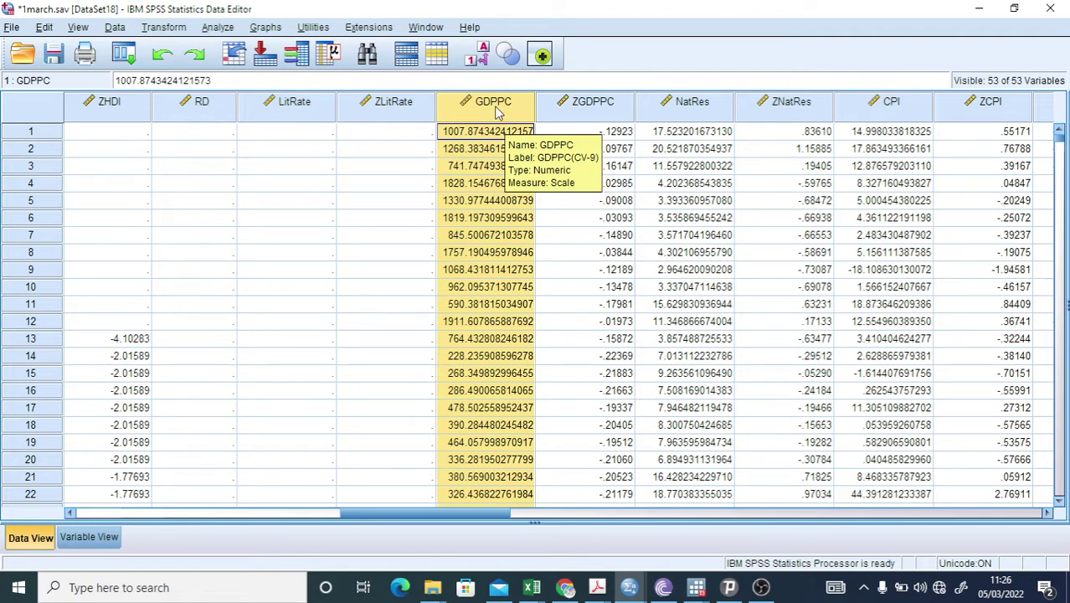
Step: Open the Explore analysis and replace llitrate with GDPPC(CV-9) as the dependent variable
{"action": "left_click", "coordinate": [207, 29]}
{"action": "mouse_move", "coordinate": [243, 68]}
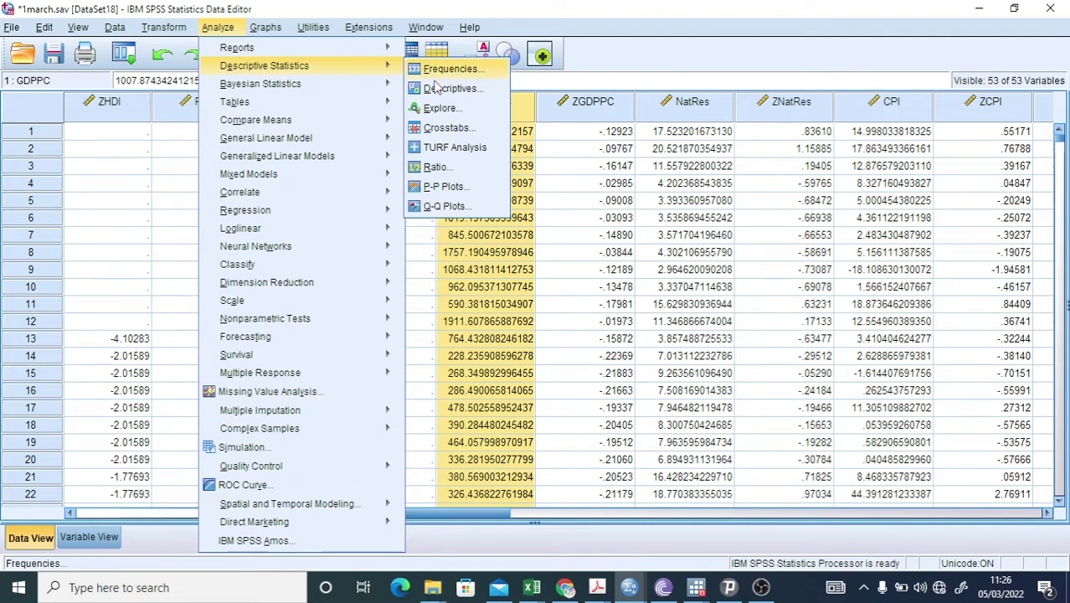
{"action": "left_click", "coordinate": [442, 108]}
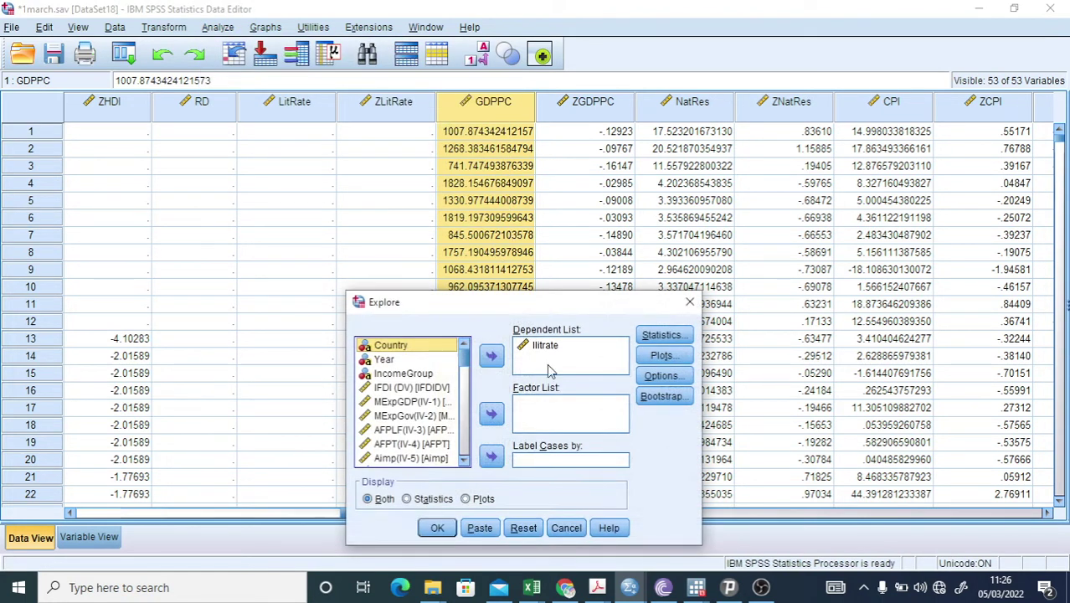
{"action": "left_click", "coordinate": [551, 350]}
{"action": "left_click", "coordinate": [491, 356]}
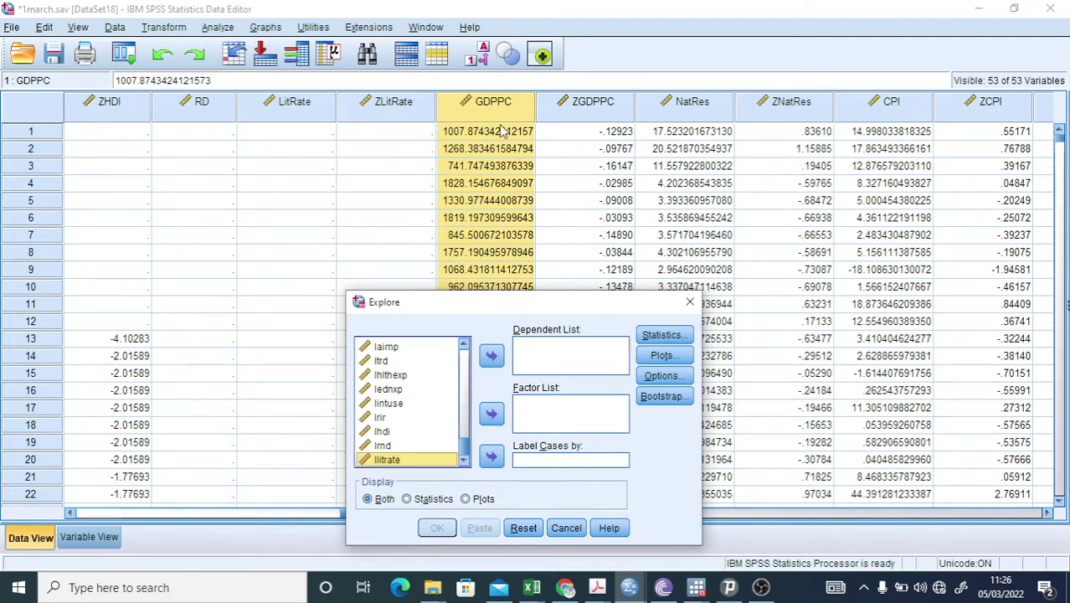
{"action": "left_click_drag", "start_coordinate": [467, 455], "coordinate": [467, 414]}
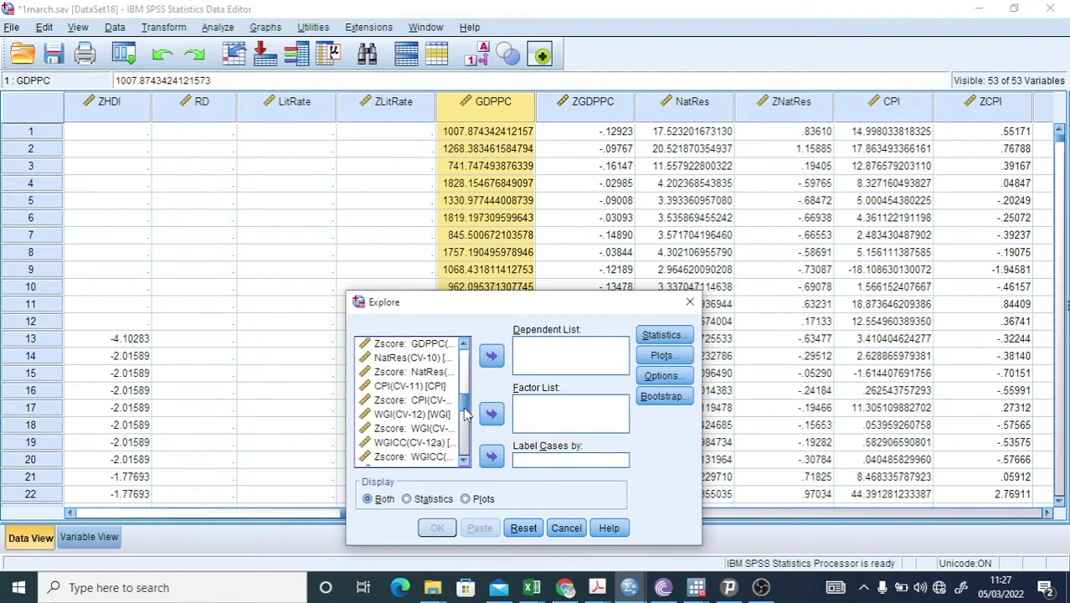
{"action": "left_click_drag", "start_coordinate": [466, 414], "coordinate": [467, 410]}
{"action": "left_click", "coordinate": [419, 352]}
{"action": "left_click", "coordinate": [492, 356]}
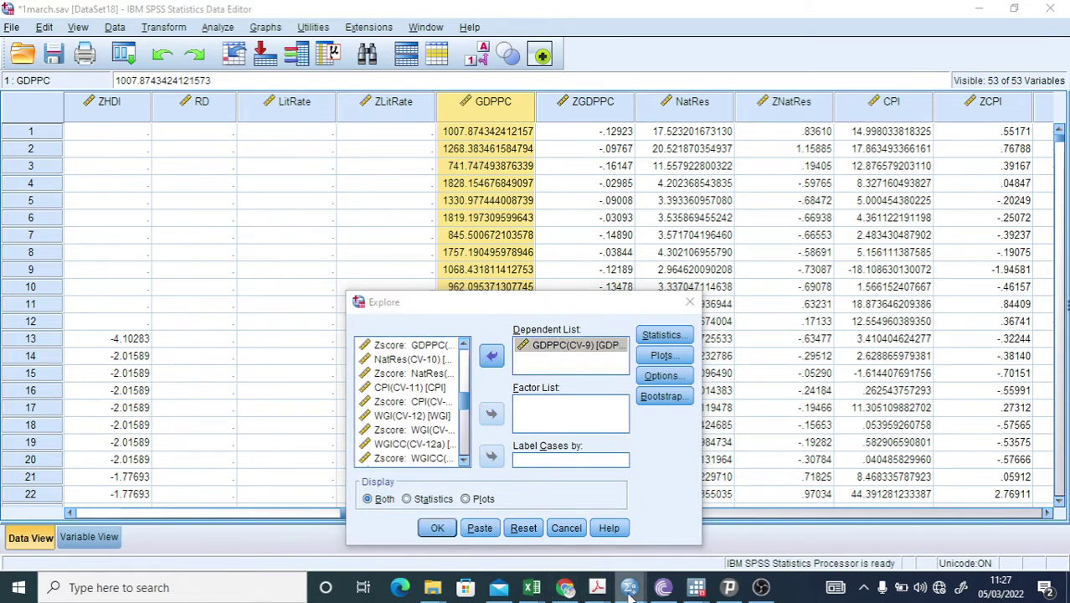
Step: Set Explore to give descriptives with a 95% confidence interval, factor-level boxplots, a histogram and normality plots with tests
{"action": "left_click", "coordinate": [665, 337]}
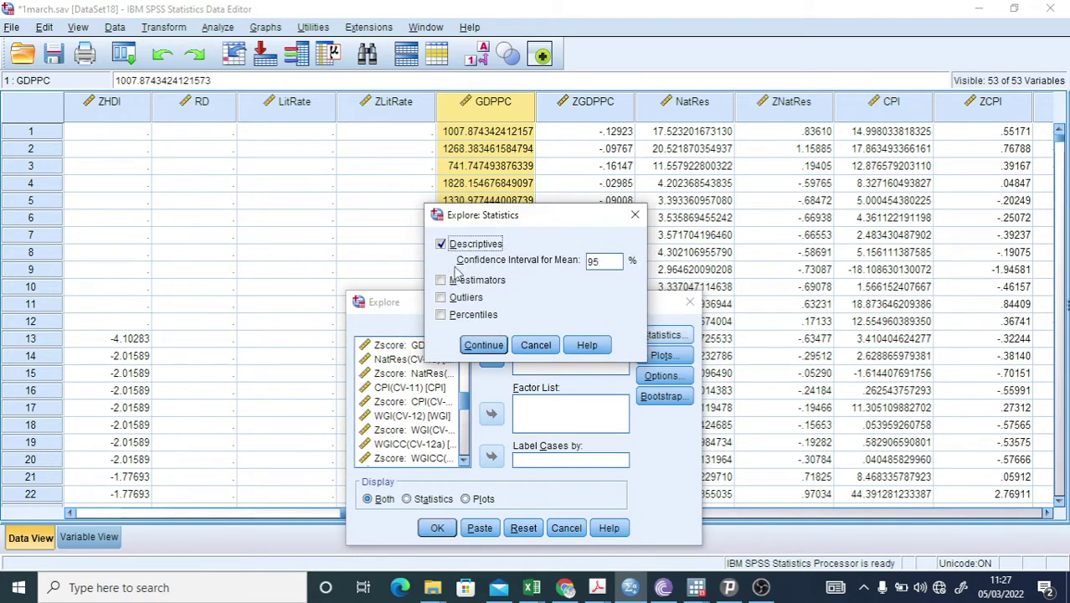
{"action": "left_click", "coordinate": [485, 345]}
{"action": "left_click", "coordinate": [663, 355]}
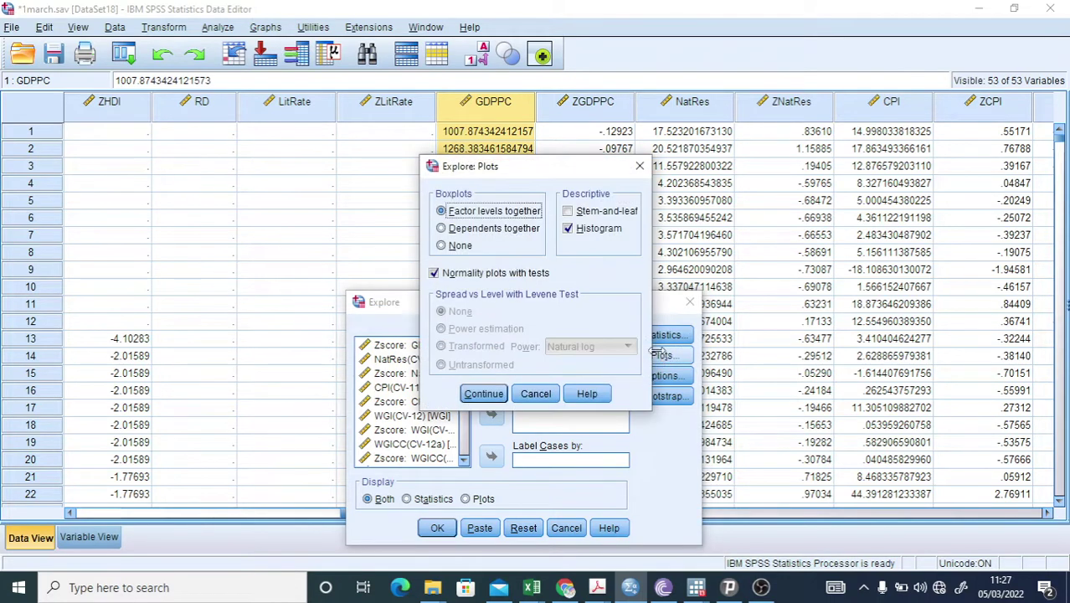
{"action": "left_click", "coordinate": [568, 229]}
{"action": "left_click", "coordinate": [486, 397]}
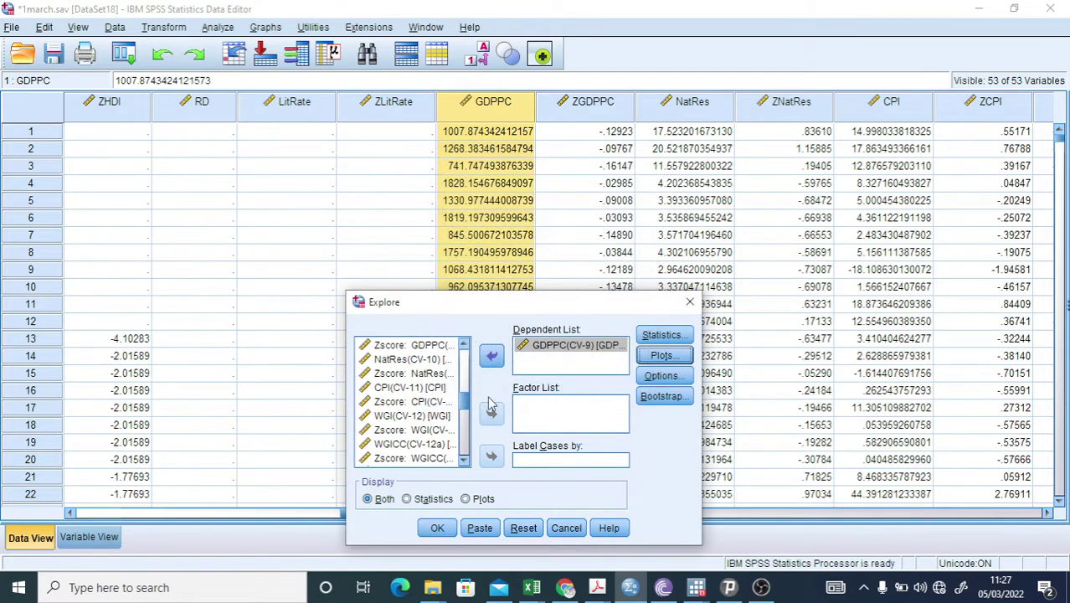
Step: Keep listwise exclusion of missing values and run the Explore analysis
{"action": "left_click", "coordinate": [662, 375]}
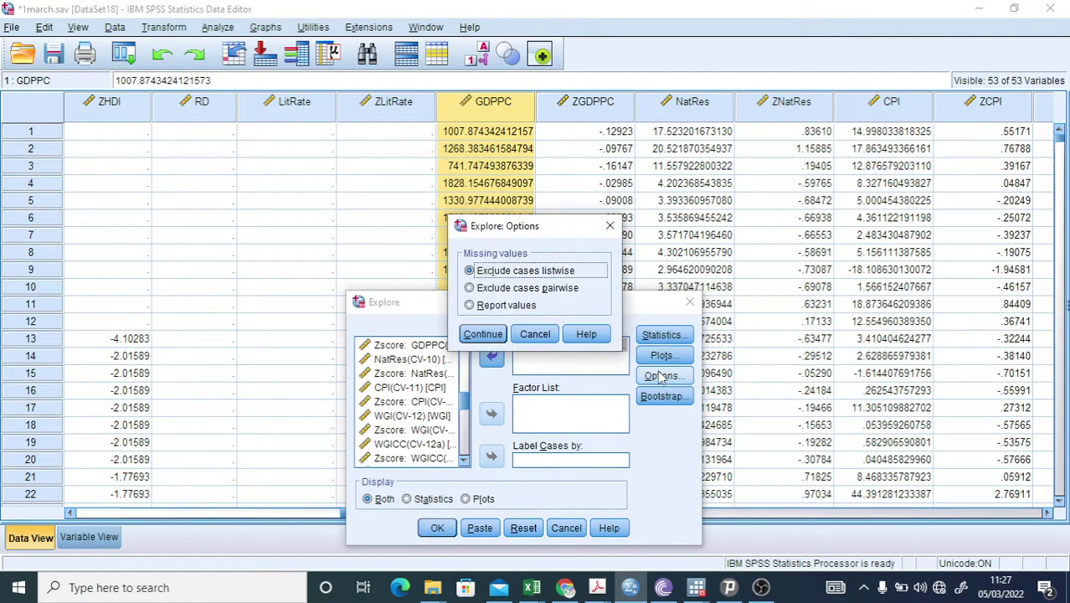
{"action": "left_click", "coordinate": [483, 333]}
{"action": "left_click", "coordinate": [437, 529]}
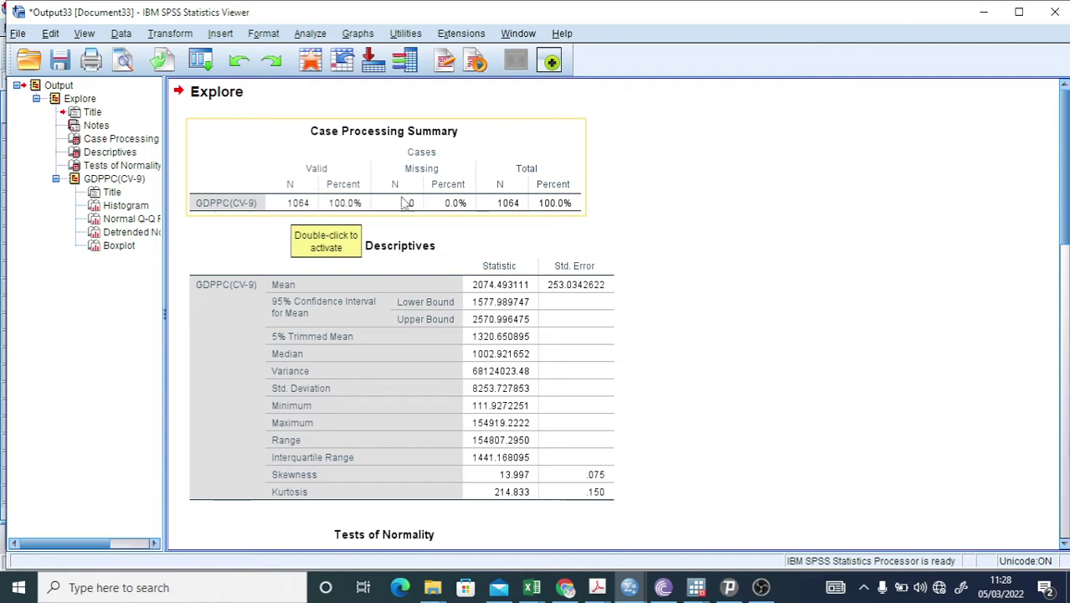
Step: Examine the GDPPC(CV-9) Explore output: case summary, descriptives, normality tests, histogram, Q-Q plots and boxplot
{"action": "left_click", "coordinate": [521, 230]}
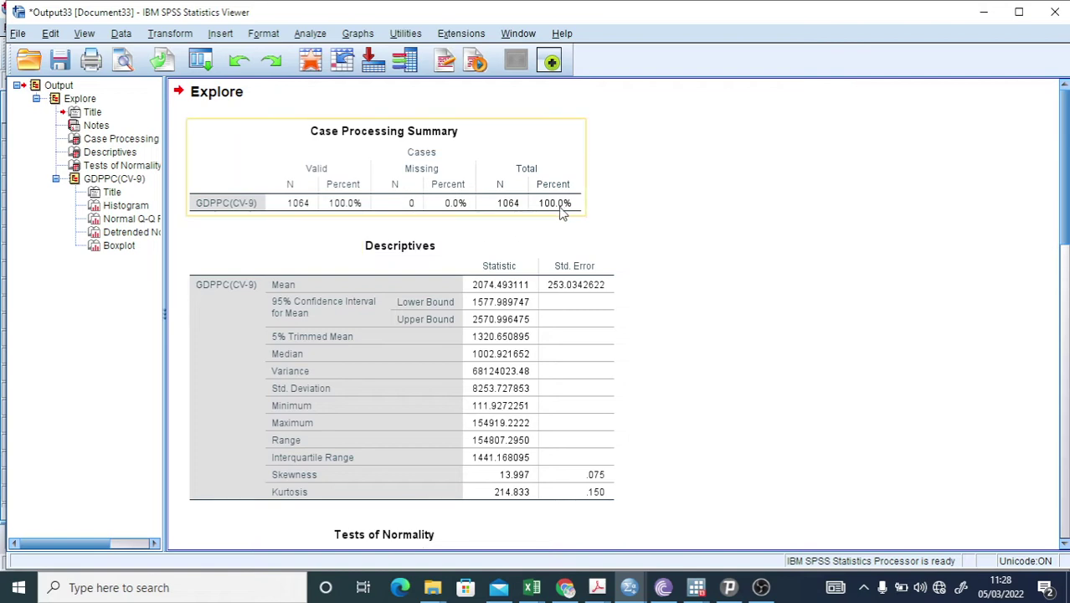
{"action": "scroll", "coordinate": [645, 368], "scroll_direction": "down", "scroll_amount": 2}
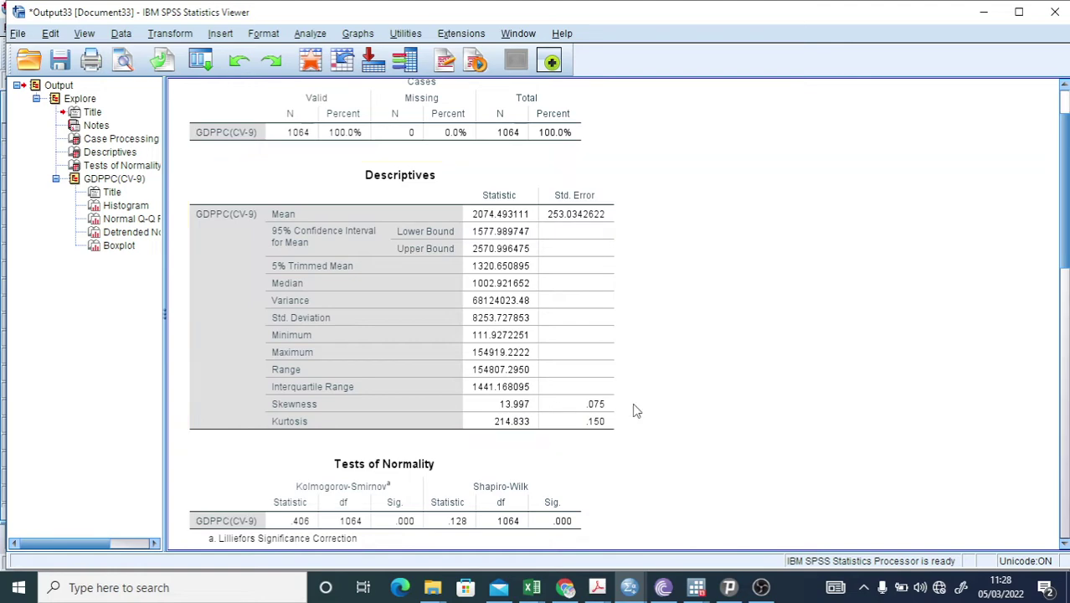
{"action": "scroll", "coordinate": [691, 393], "scroll_direction": "down", "scroll_amount": 5}
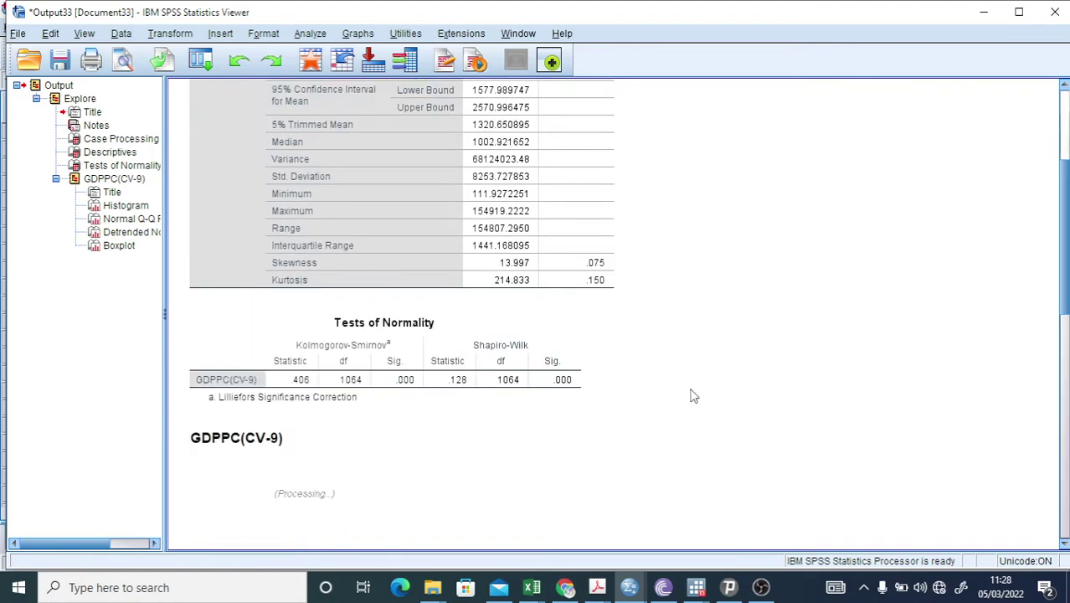
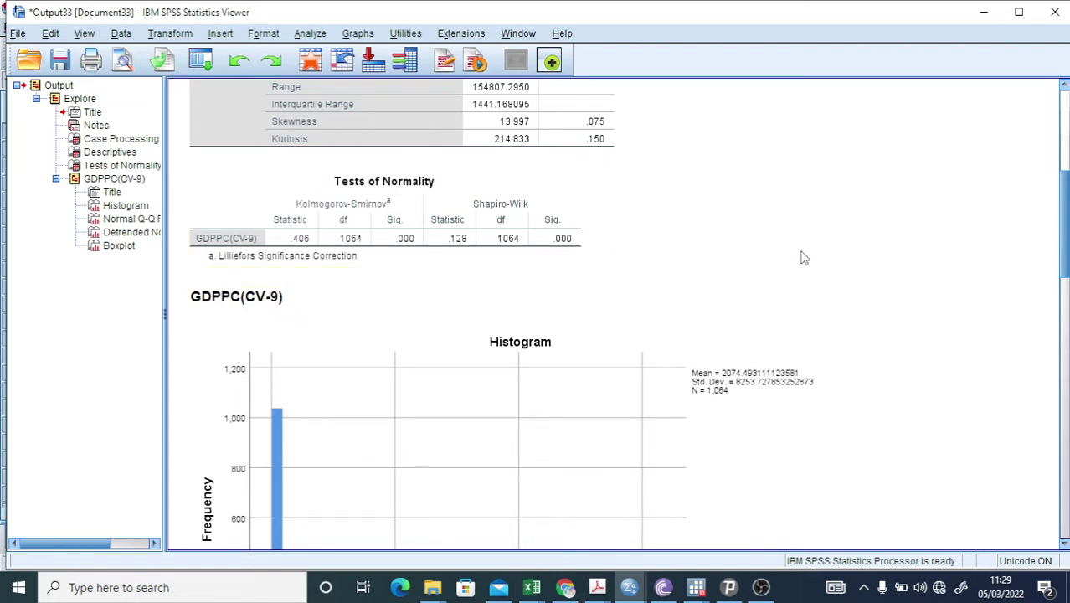
{"action": "scroll", "coordinate": [884, 278], "scroll_direction": "down", "scroll_amount": 5}
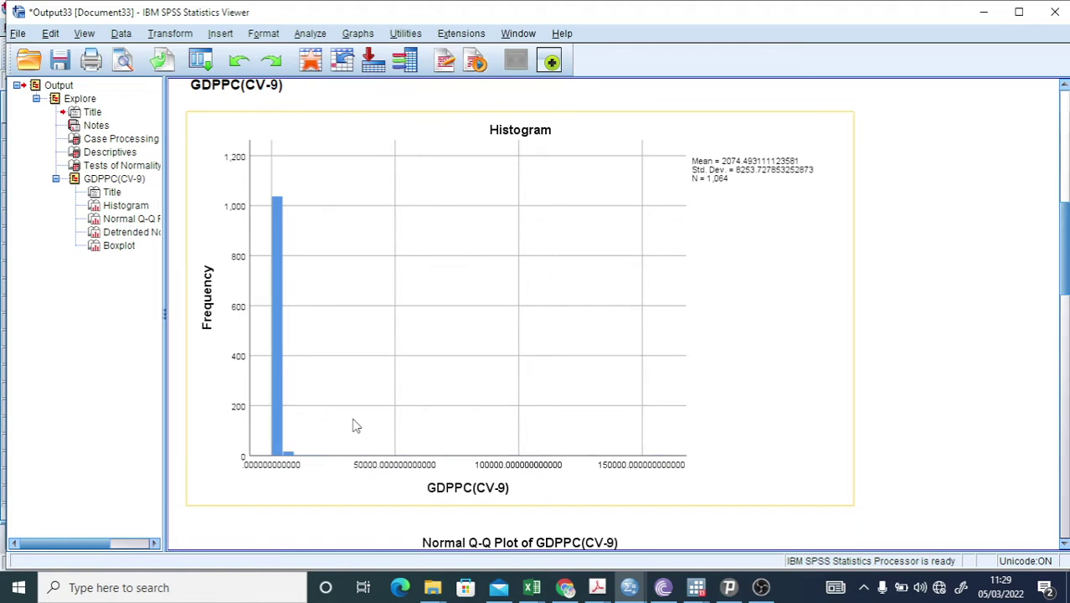
{"action": "scroll", "coordinate": [352, 426], "scroll_direction": "down", "scroll_amount": 5}
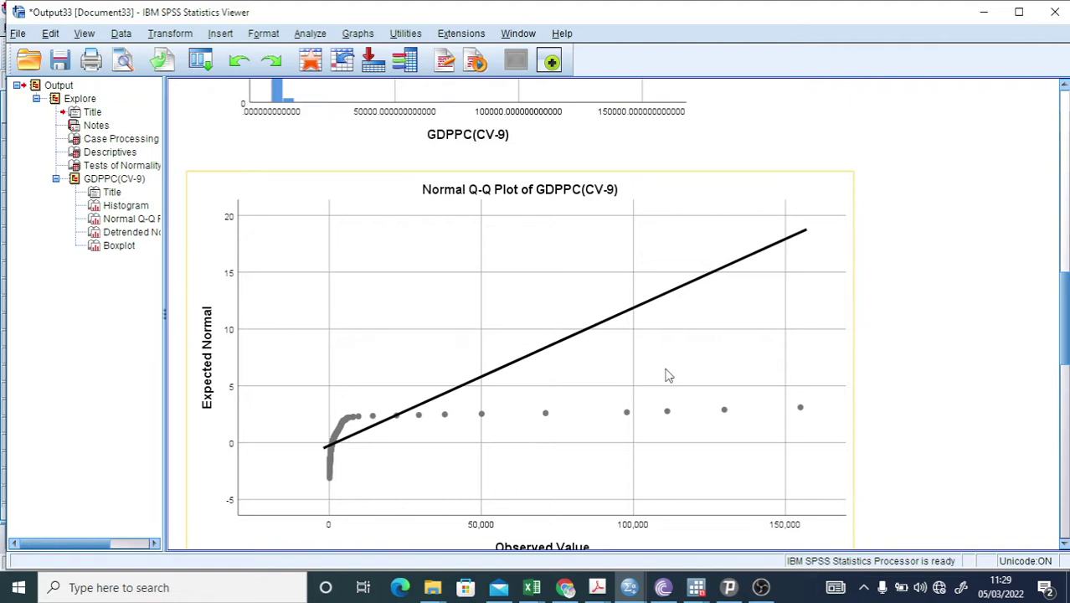
{"action": "scroll", "coordinate": [753, 410], "scroll_direction": "down", "scroll_amount": 10}
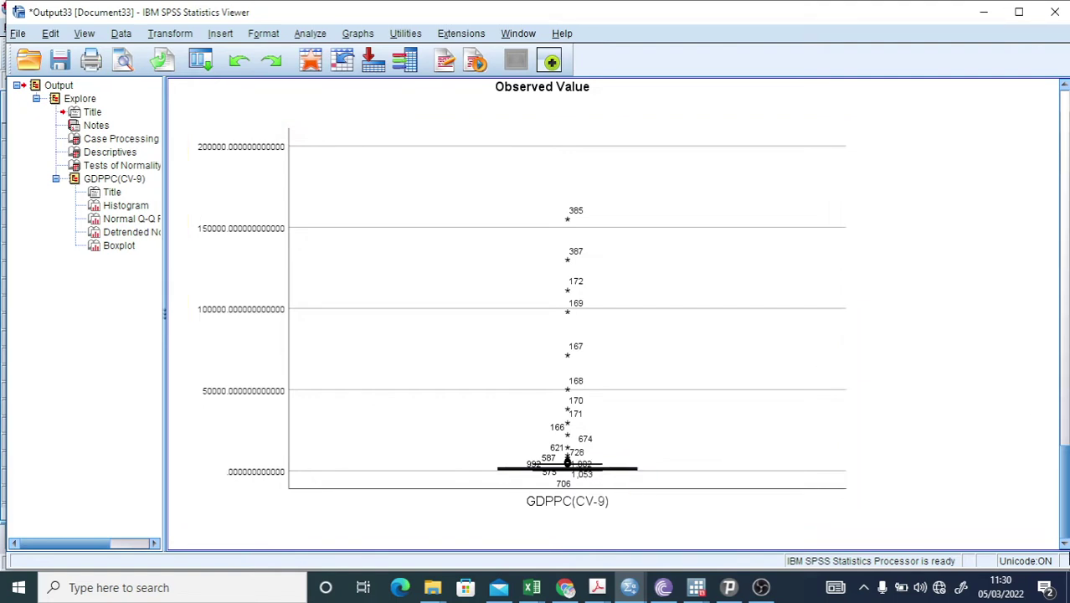
{"action": "left_click_drag", "start_coordinate": [1067, 523], "coordinate": [1029, 152]}
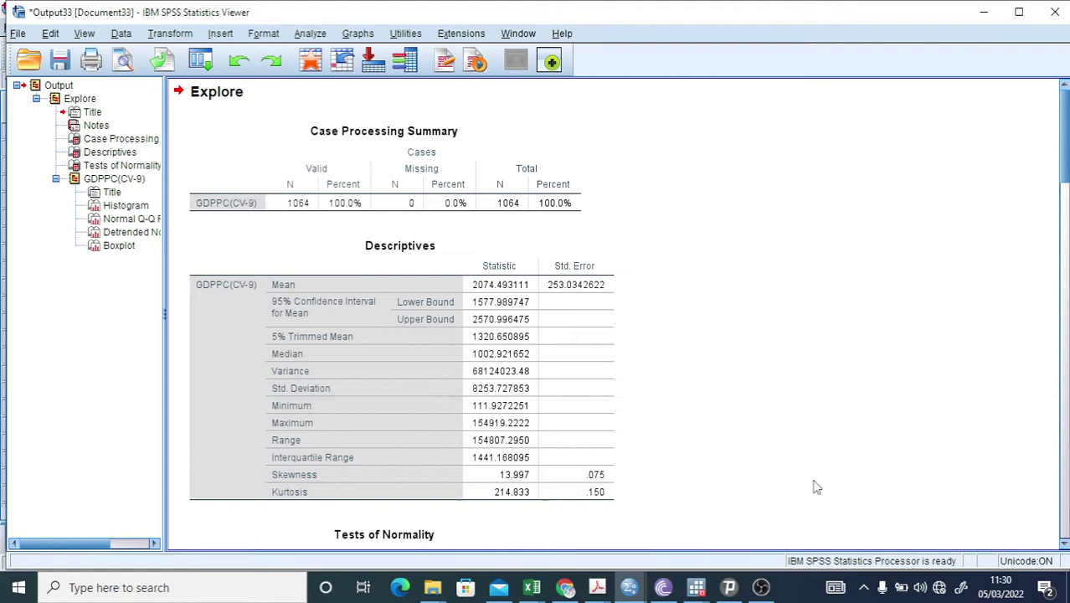
Step: Return to the 1march.sav dataset, open the Descriptives analysis and remove lhdi from its variables
{"action": "left_click", "coordinate": [630, 589]}
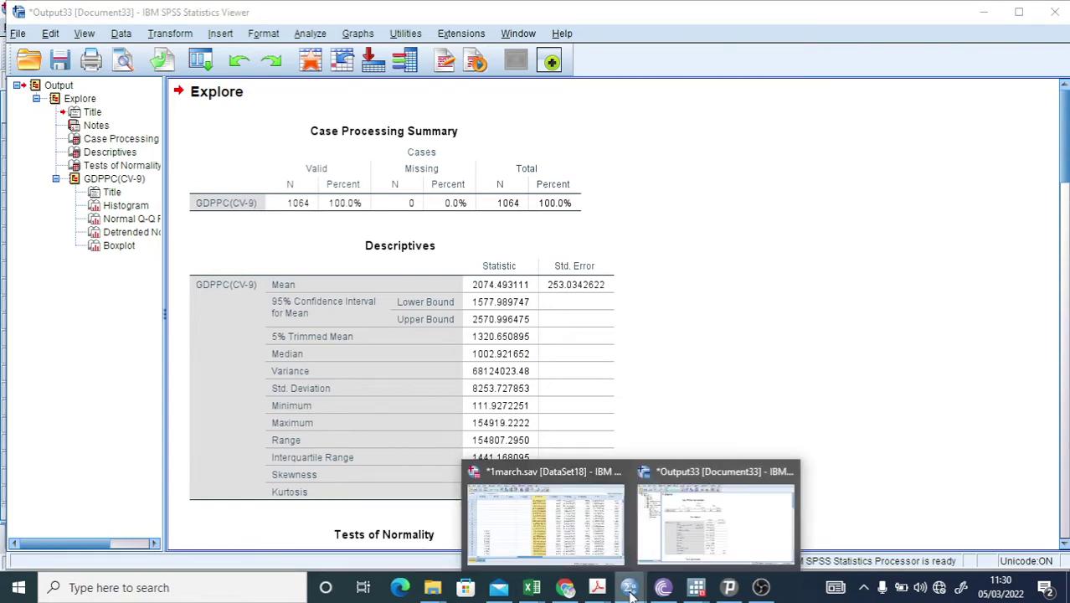
{"action": "left_click", "coordinate": [590, 544]}
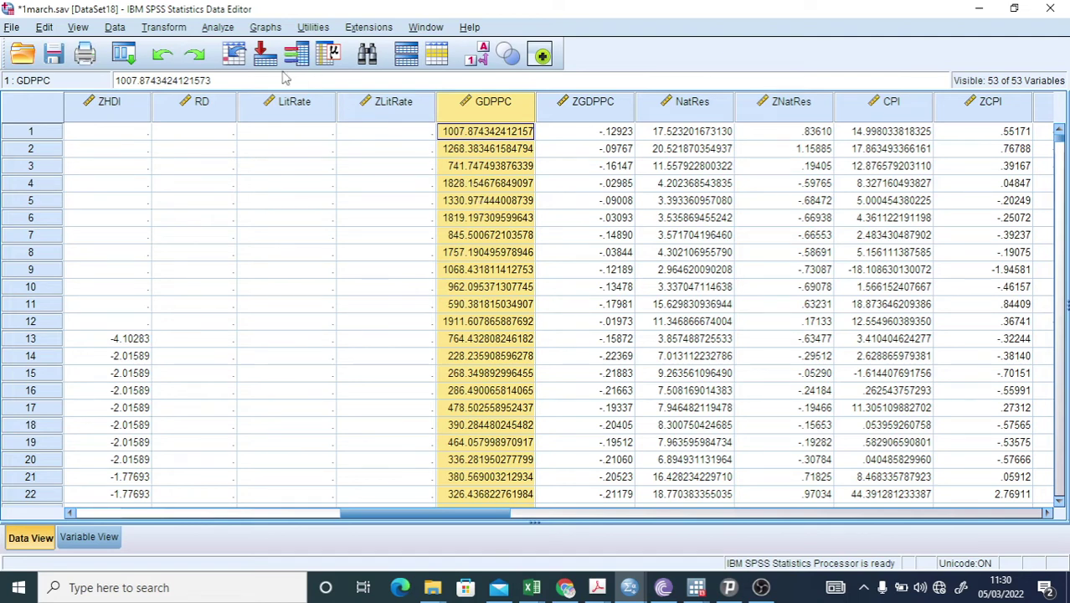
{"action": "left_click", "coordinate": [217, 27]}
{"action": "mouse_move", "coordinate": [240, 72]}
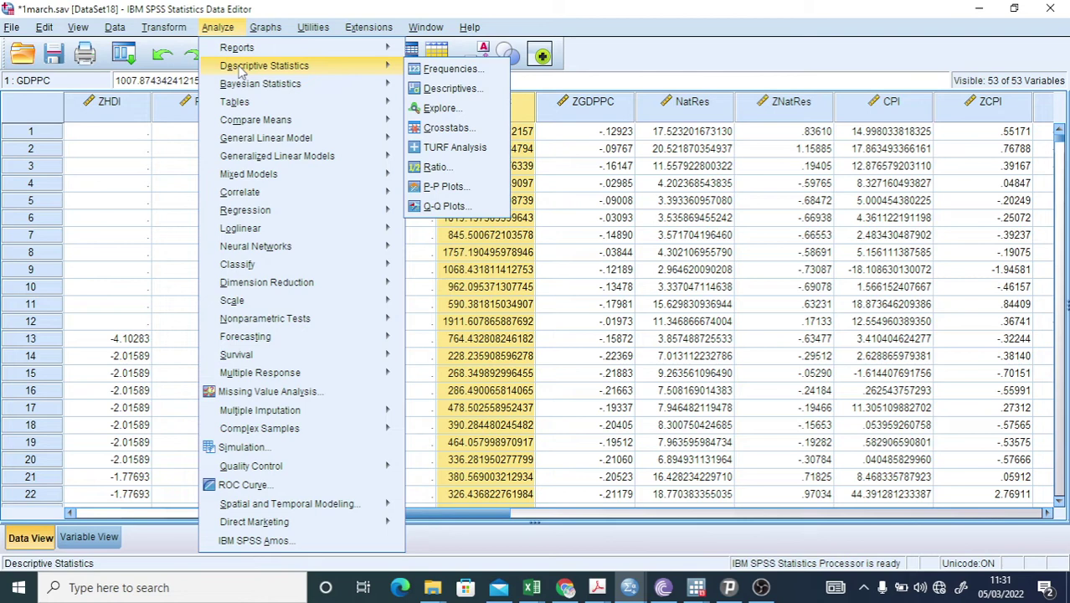
{"action": "left_click", "coordinate": [459, 90]}
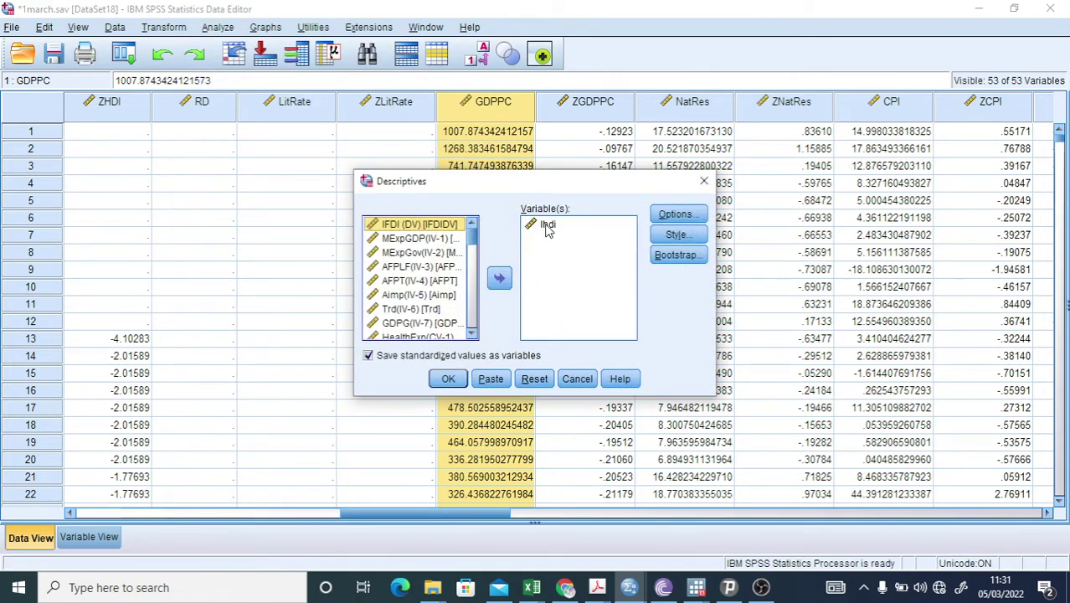
{"action": "left_click", "coordinate": [548, 226]}
{"action": "left_click", "coordinate": [500, 278]}
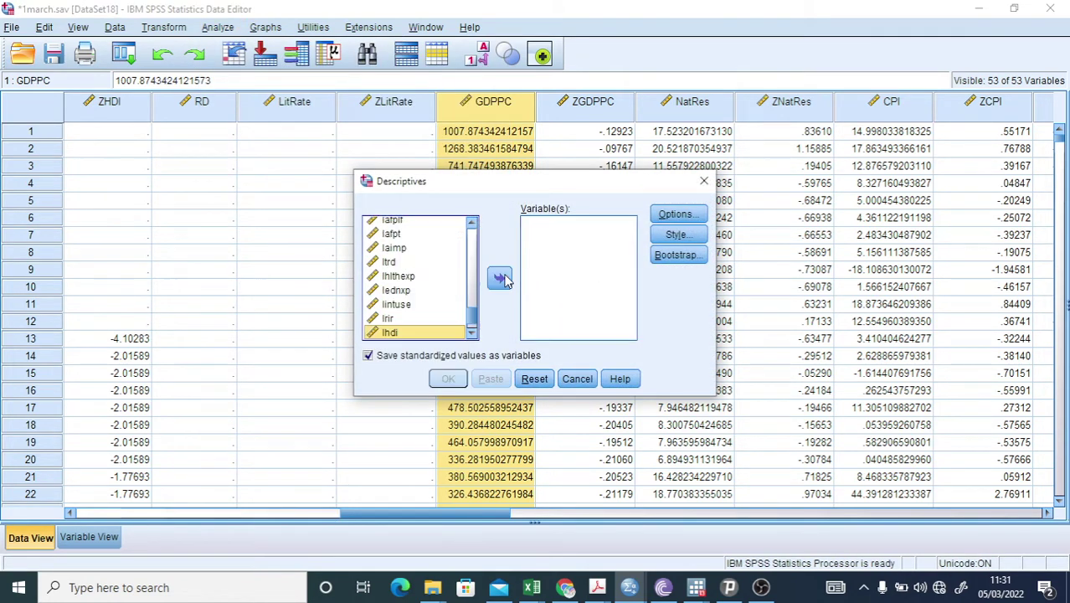
Step: Add GDPPC(CV-9) to the variables of the Descriptives analysis
{"action": "left_click", "coordinate": [474, 309]}
{"action": "left_click", "coordinate": [473, 279]}
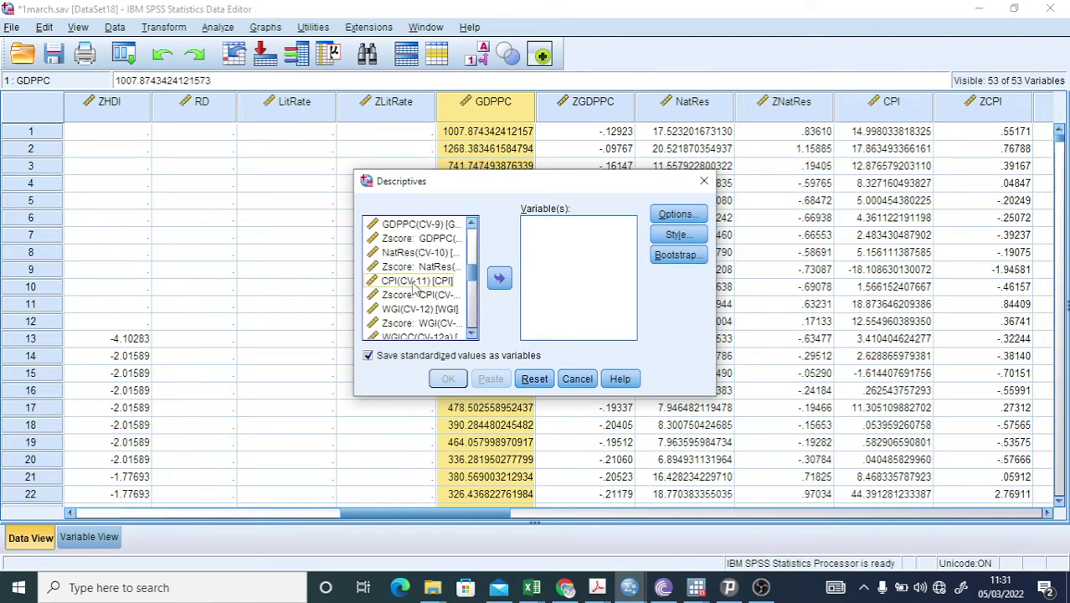
{"action": "scroll", "coordinate": [417, 287], "scroll_direction": "up", "scroll_amount": 1}
{"action": "scroll", "coordinate": [416, 287], "scroll_direction": "up", "scroll_amount": 2}
{"action": "scroll", "coordinate": [416, 286], "scroll_direction": "up", "scroll_amount": 2}
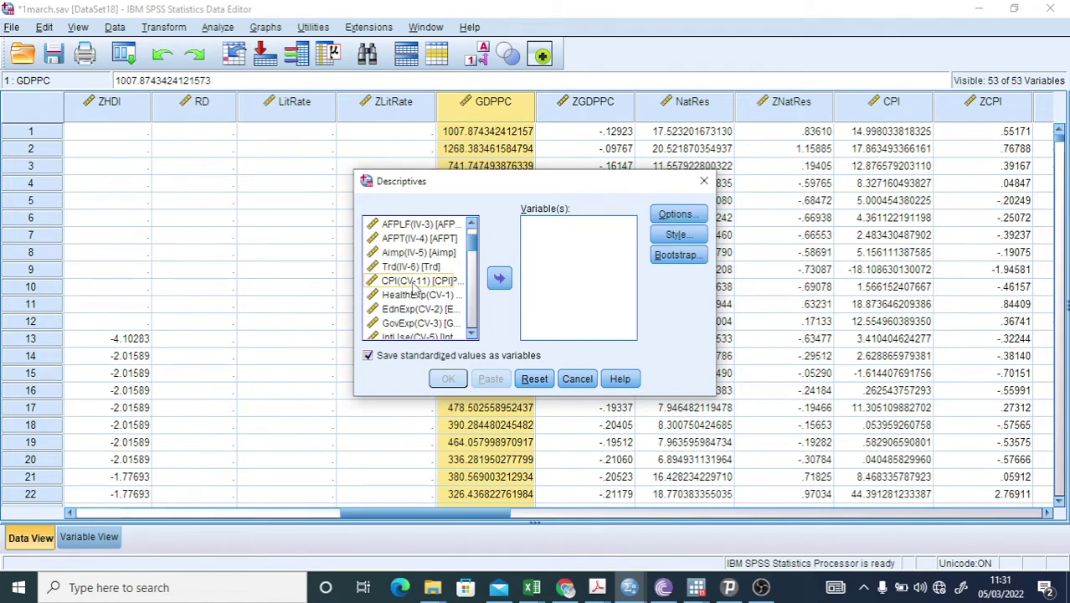
{"action": "scroll", "coordinate": [416, 287], "scroll_direction": "down", "scroll_amount": 3}
{"action": "left_click", "coordinate": [418, 309]}
{"action": "left_click", "coordinate": [499, 278]}
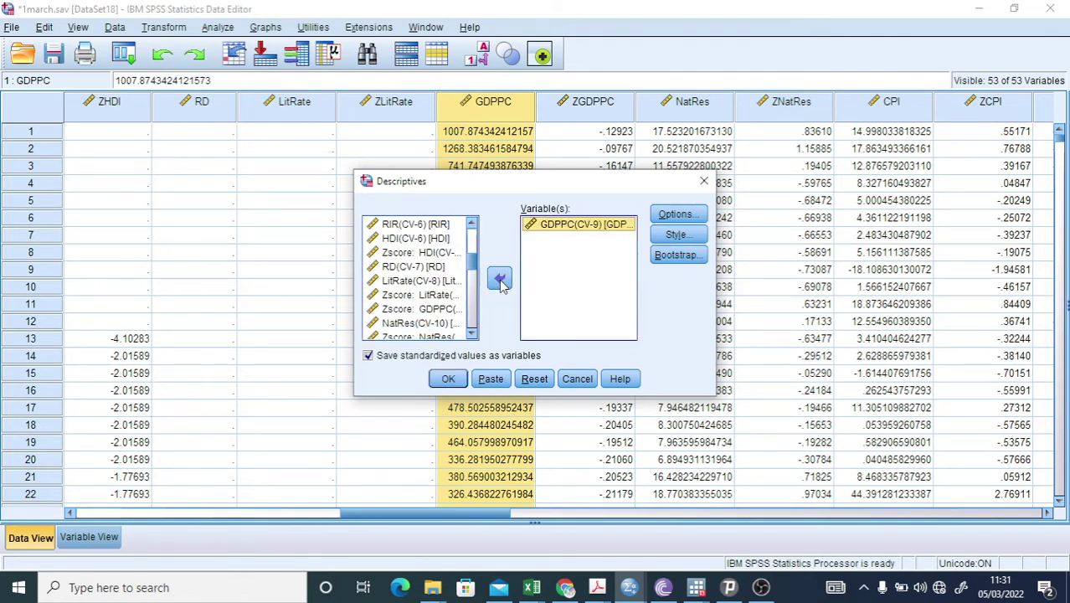
Step: Review the Descriptives options, keep saving standardized values as variables, and run the analysis for GDPPC(CV-9)
{"action": "left_click", "coordinate": [675, 216]}
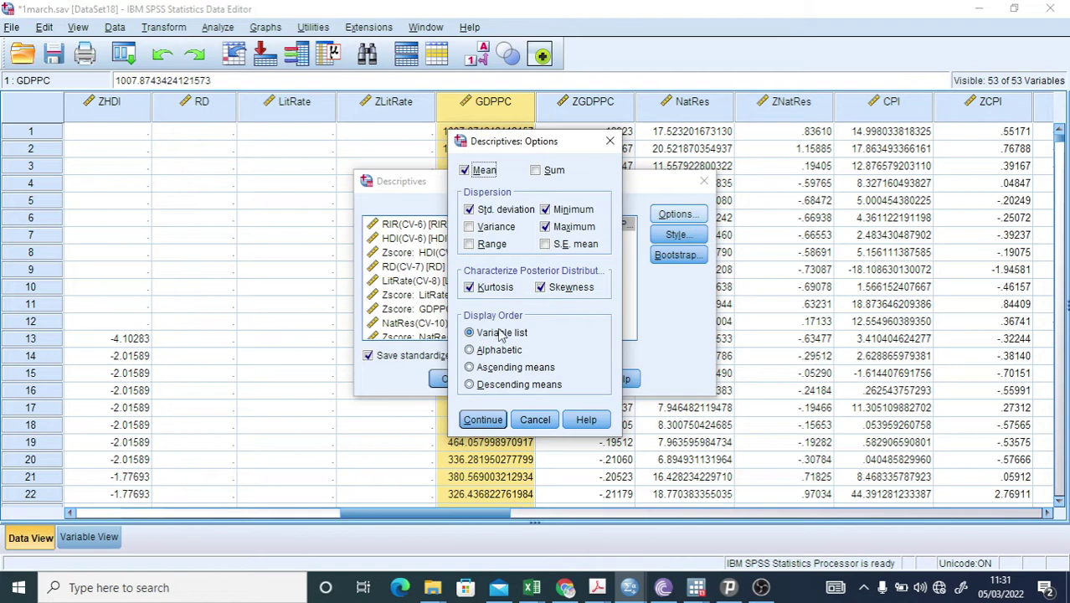
{"action": "left_click", "coordinate": [482, 419]}
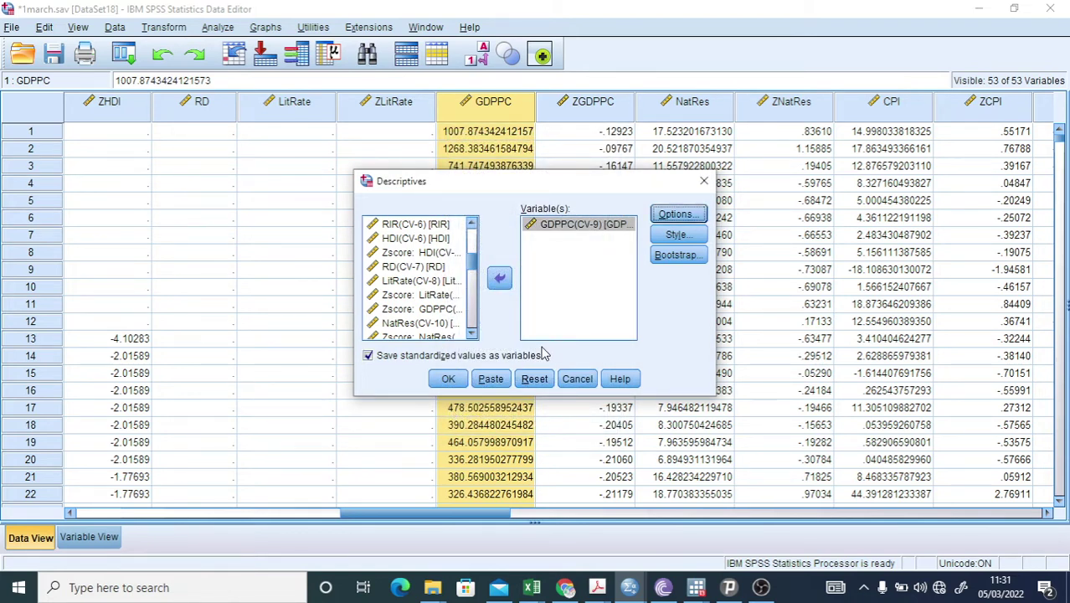
{"action": "left_click", "coordinate": [367, 356]}
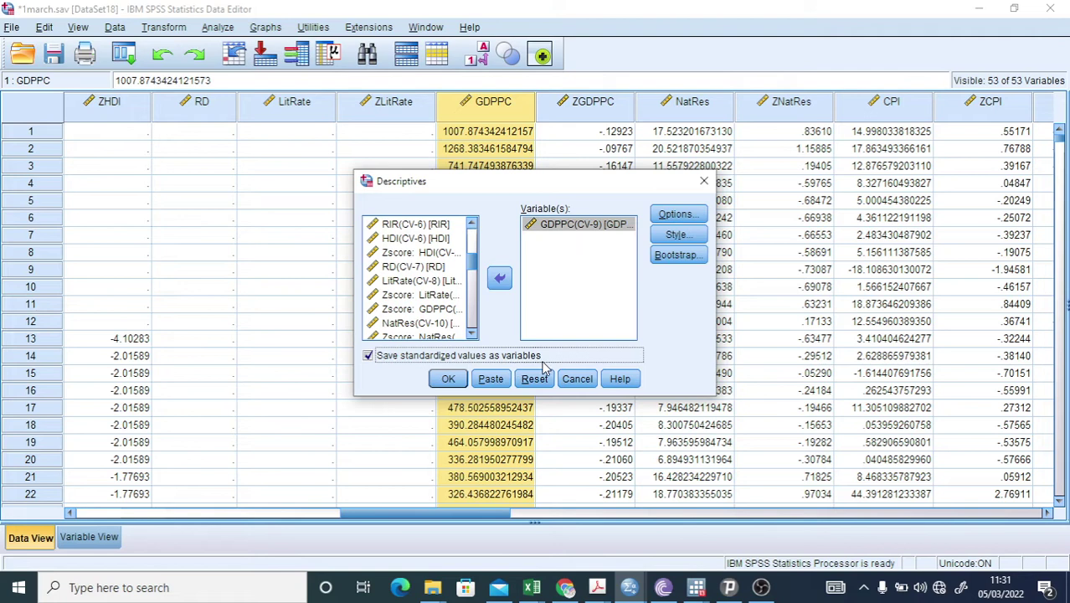
{"action": "left_click", "coordinate": [448, 380]}
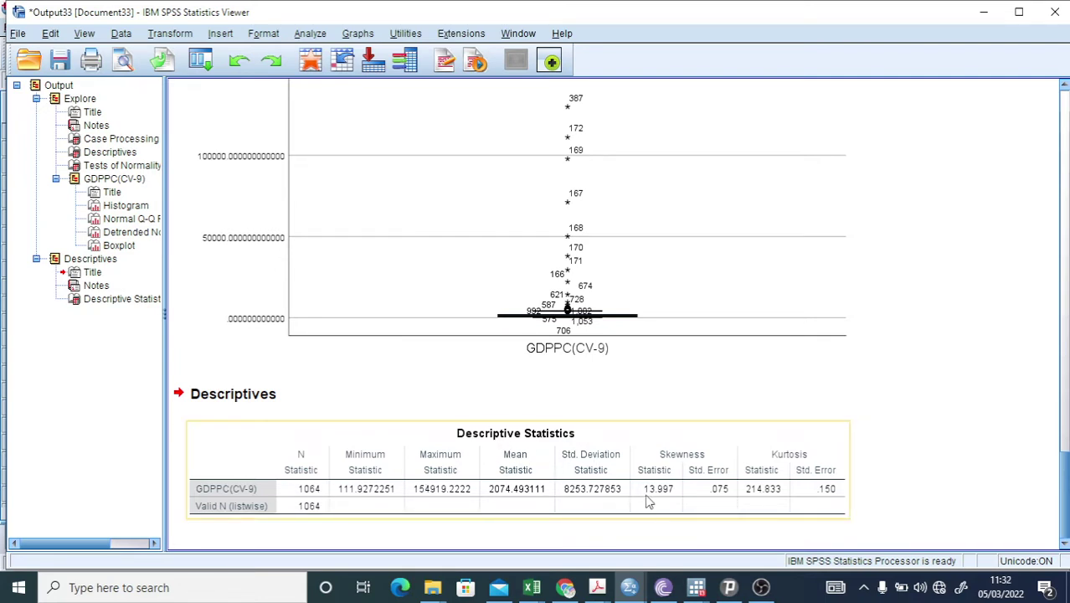
Step: Return to the 1march.sav dataset and select the newly saved GDPPC z-score column after the last variable
{"action": "left_click", "coordinate": [629, 587]}
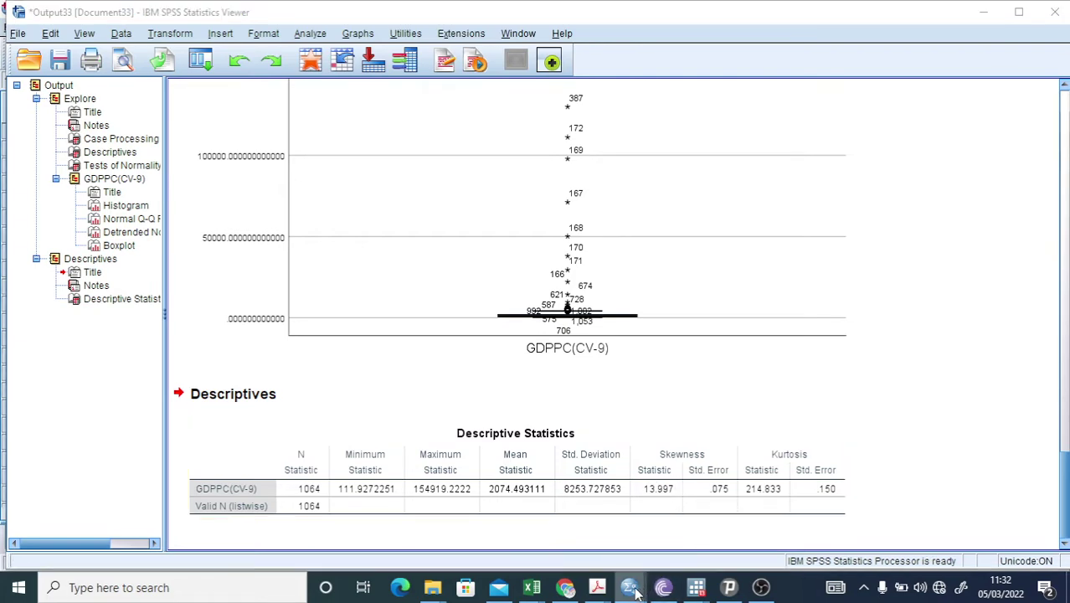
{"action": "left_click", "coordinate": [546, 523]}
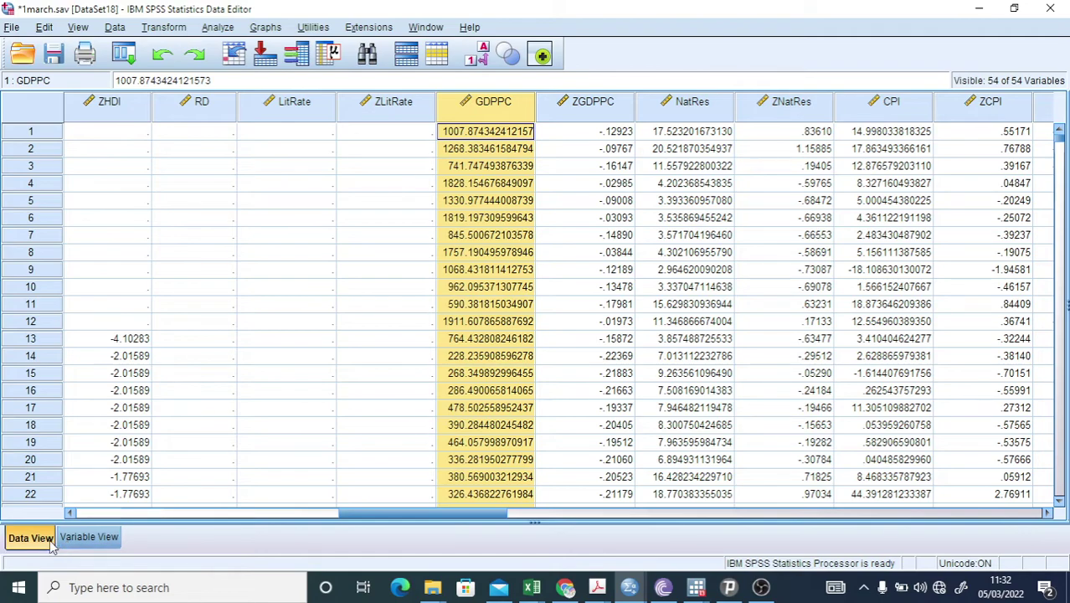
{"action": "left_click_drag", "start_coordinate": [382, 520], "coordinate": [862, 477]}
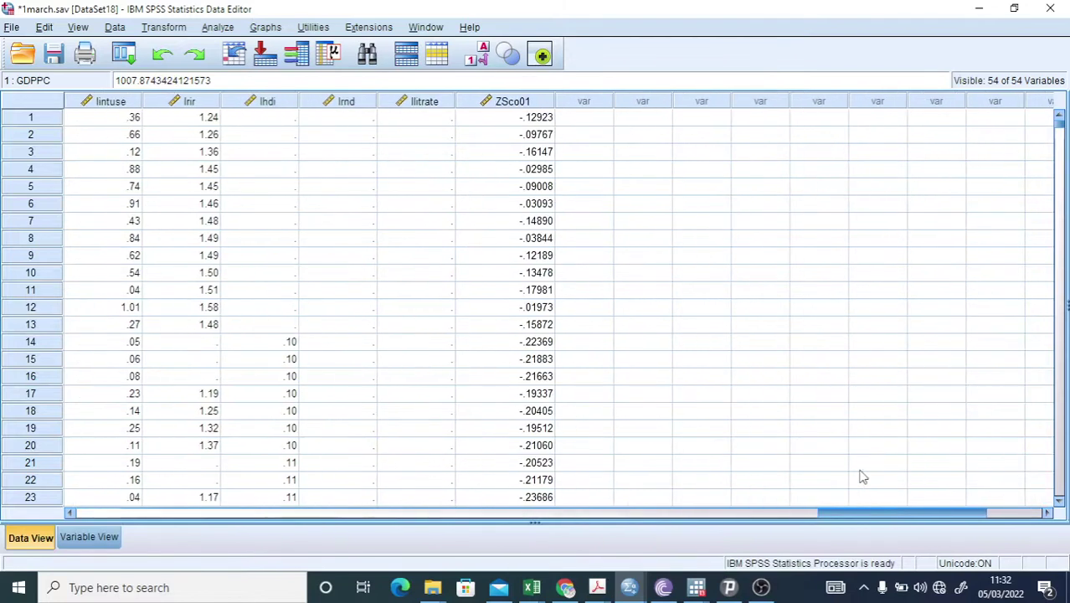
{"action": "left_click", "coordinate": [508, 106]}
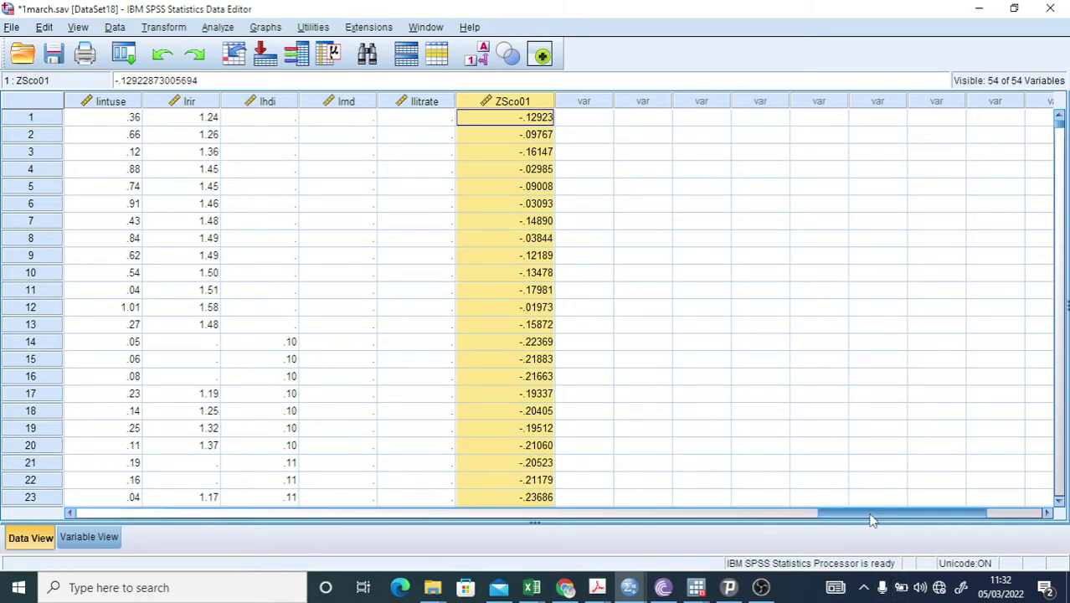
Step: Select the GDPPC and ZGDPPC columns together and sort the cases in ascending order by them
{"action": "left_click_drag", "start_coordinate": [871, 519], "coordinate": [396, 516]}
{"action": "left_click", "coordinate": [545, 109]}
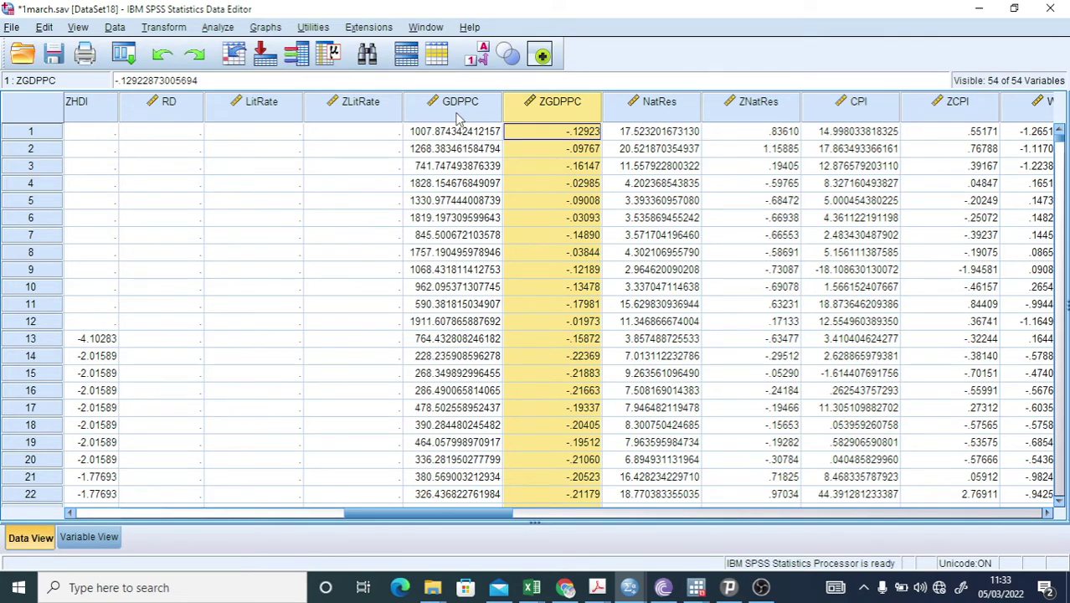
{"action": "left_click", "coordinate": [458, 110], "text": "shift"}
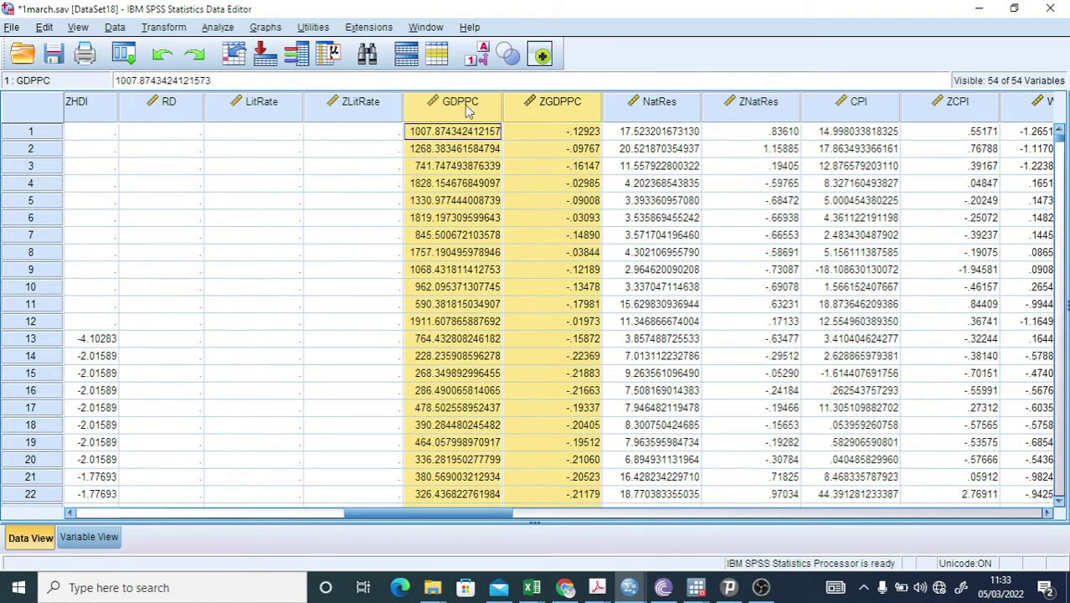
{"action": "right_click", "coordinate": [469, 112]}
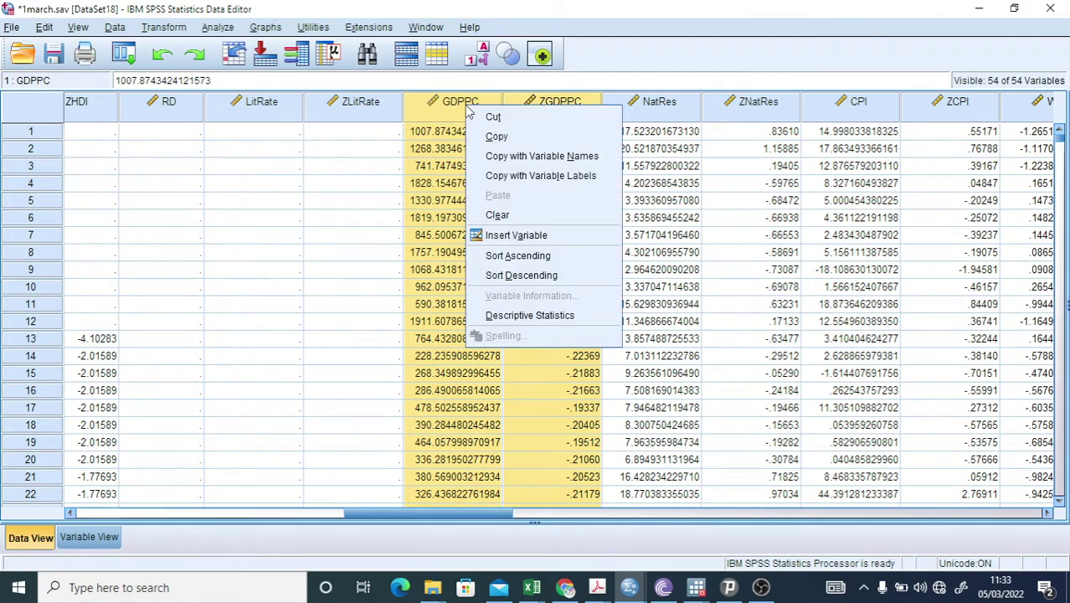
{"action": "left_click", "coordinate": [513, 259]}
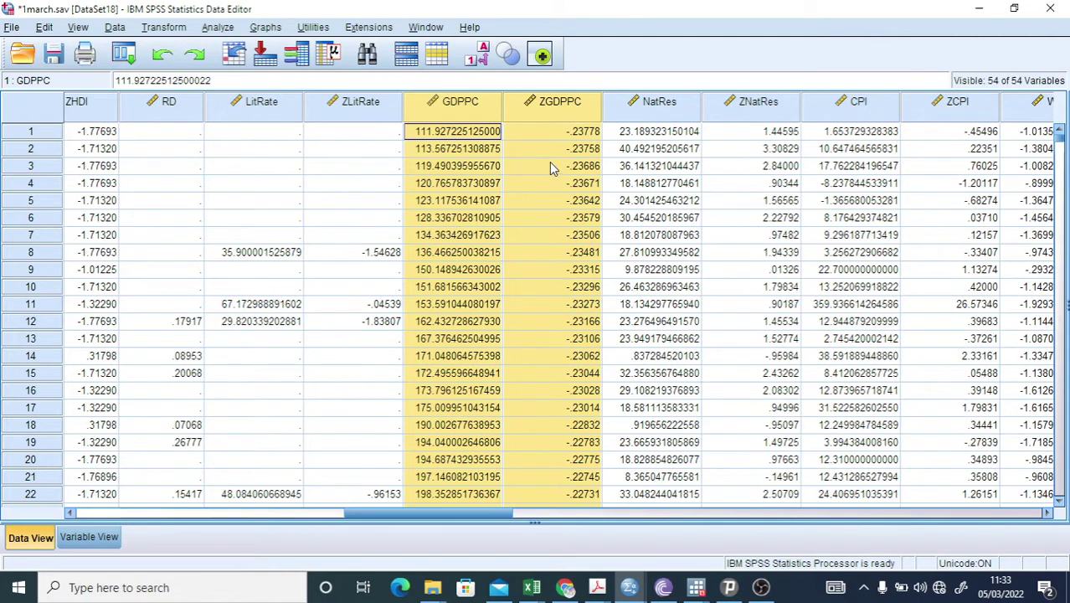
Step: Delete the outlying GDPPC values in rows 1057 to 1064 at the end of the sorted data
{"action": "left_click", "coordinate": [466, 151]}
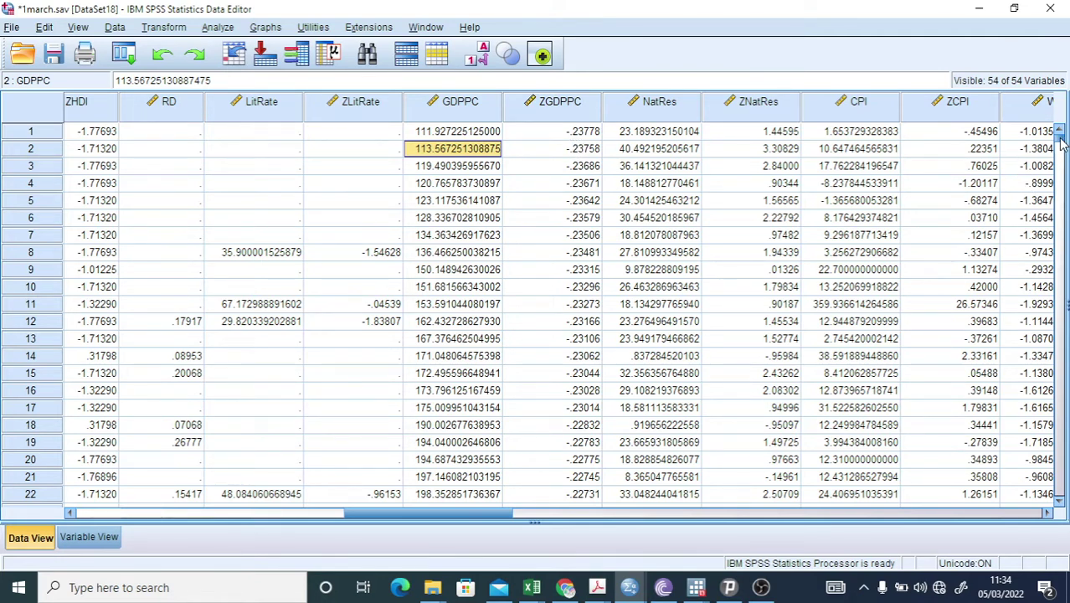
{"action": "left_click_drag", "start_coordinate": [1060, 142], "coordinate": [1060, 469]}
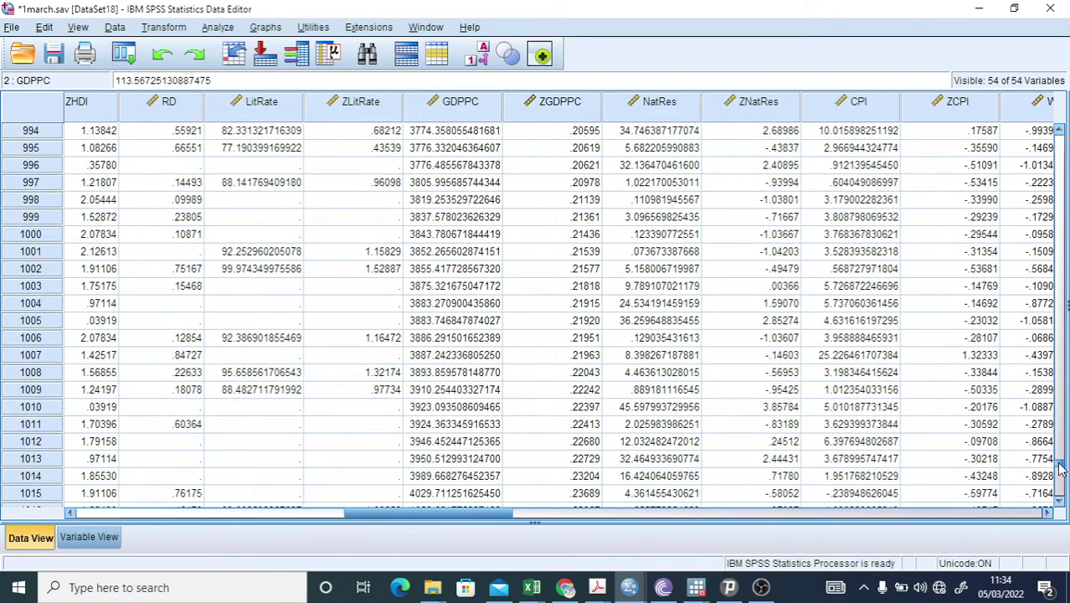
{"action": "left_click_drag", "start_coordinate": [1061, 469], "coordinate": [1060, 491]}
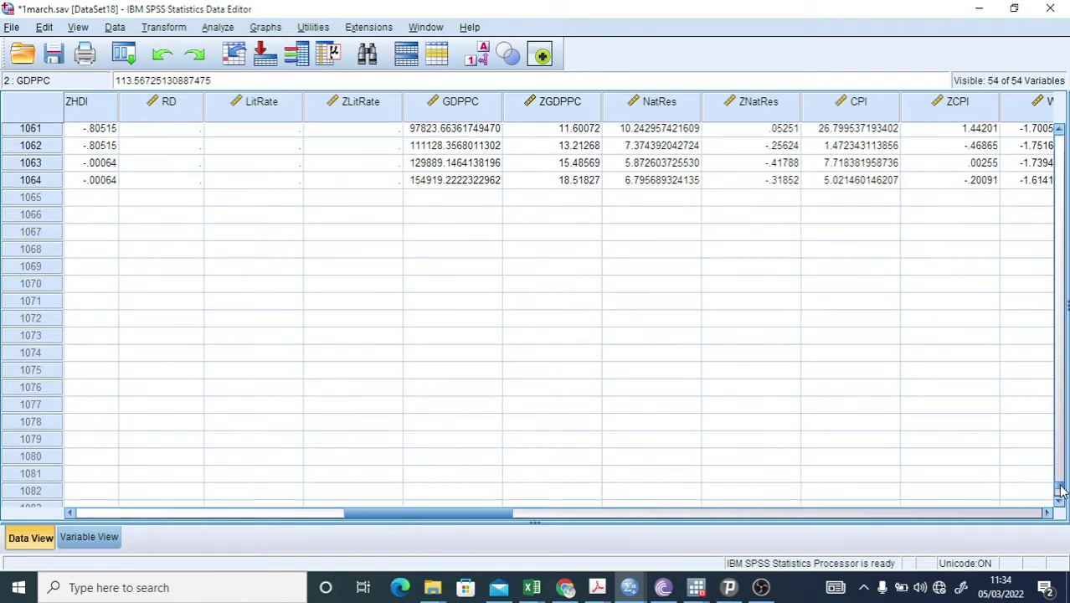
{"action": "scroll", "coordinate": [560, 198], "scroll_direction": "up", "scroll_amount": 3}
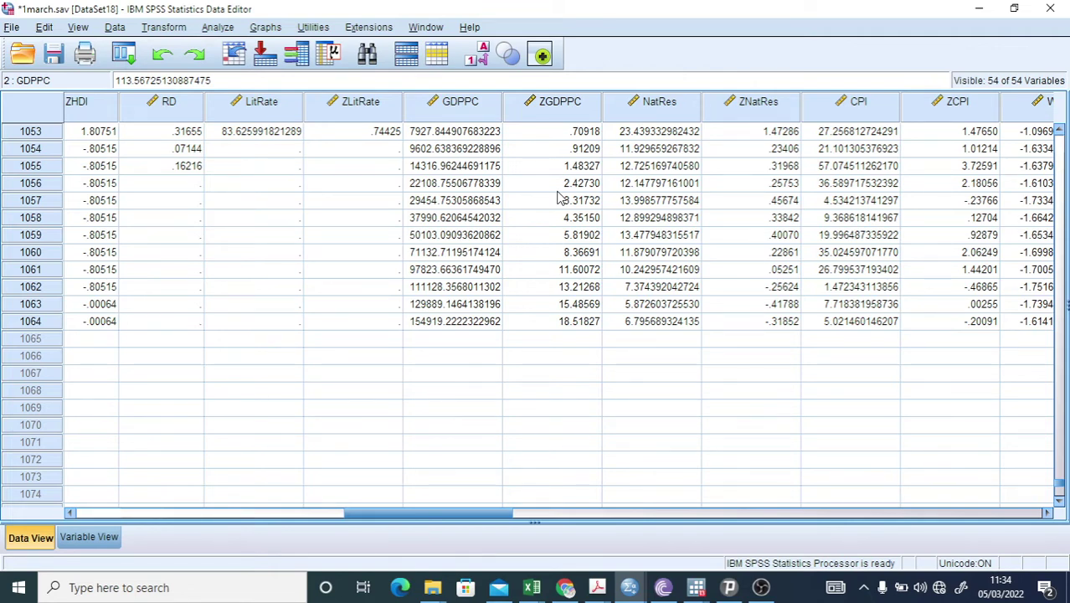
{"action": "scroll", "coordinate": [565, 214], "scroll_direction": "up", "scroll_amount": 1}
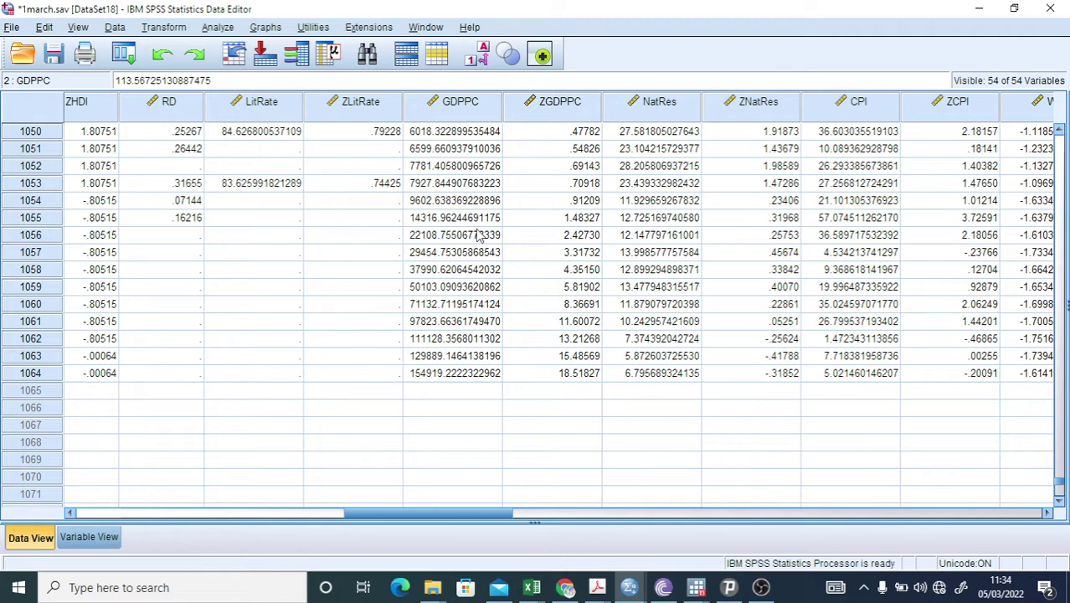
{"action": "left_click", "coordinate": [450, 253]}
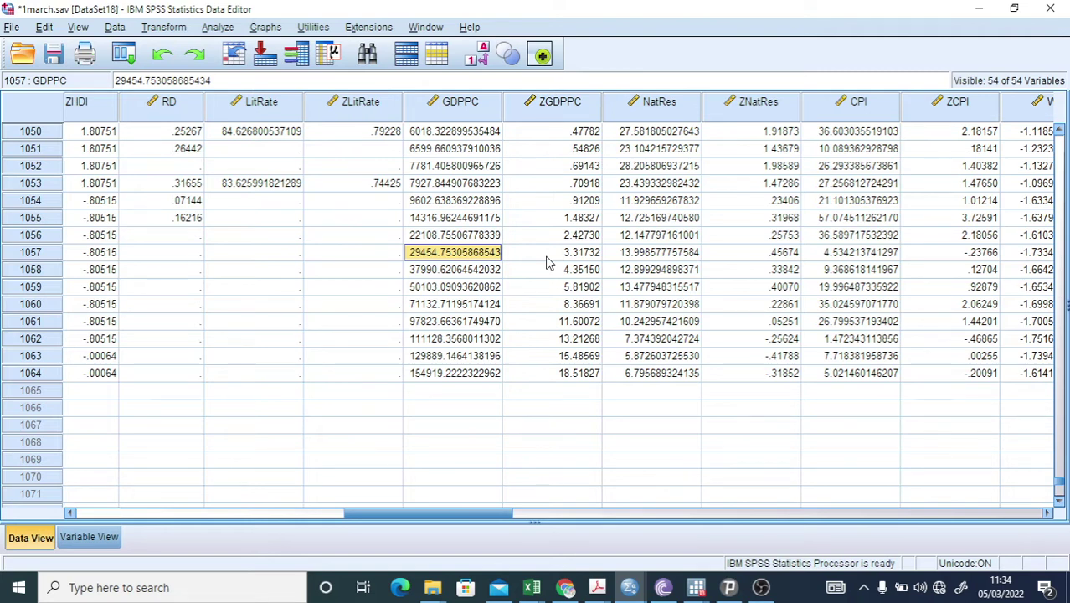
{"action": "key", "text": "shift+Down"}
{"action": "key", "text": "shift+Down"}
{"action": "key", "text": "shift+Down"}
{"action": "key", "text": "shift+Down"}
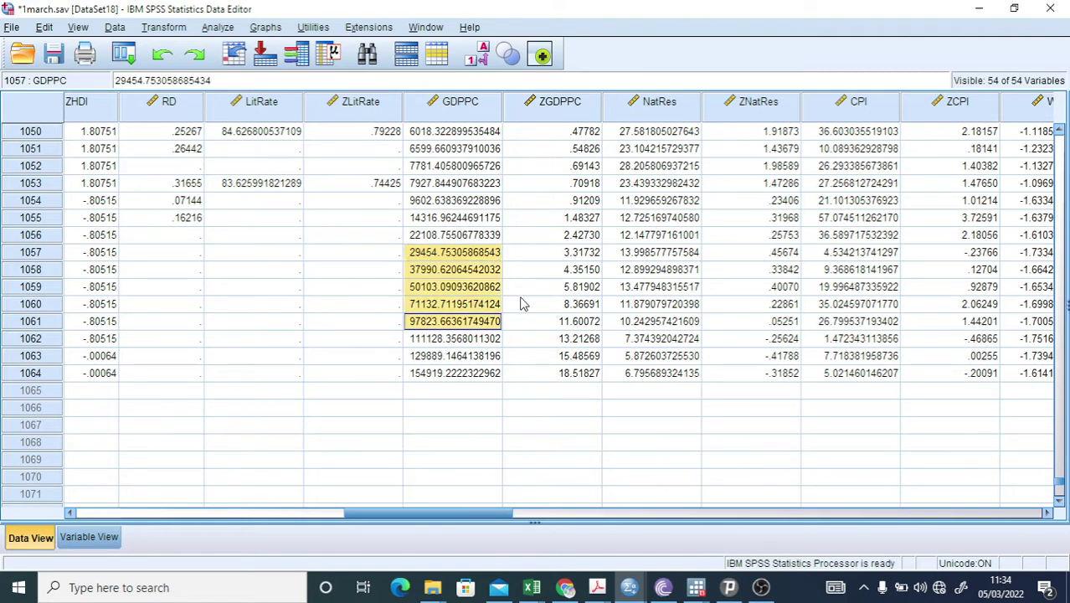
{"action": "key", "text": "shift+Down"}
{"action": "key", "text": "shift+Down"}
{"action": "key", "text": "shift+Down"}
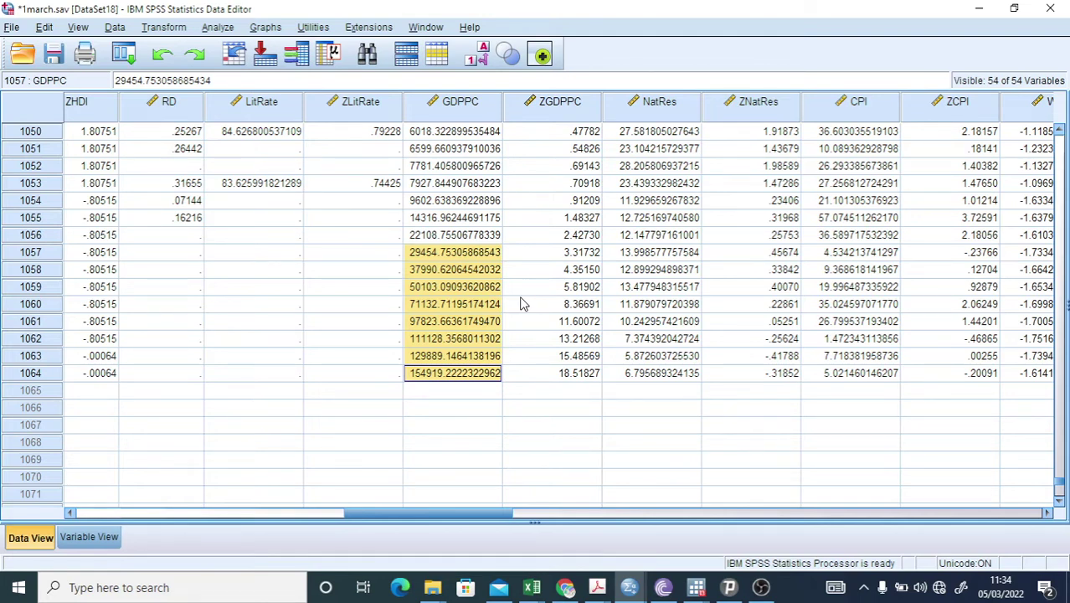
{"action": "key", "text": "Delete"}
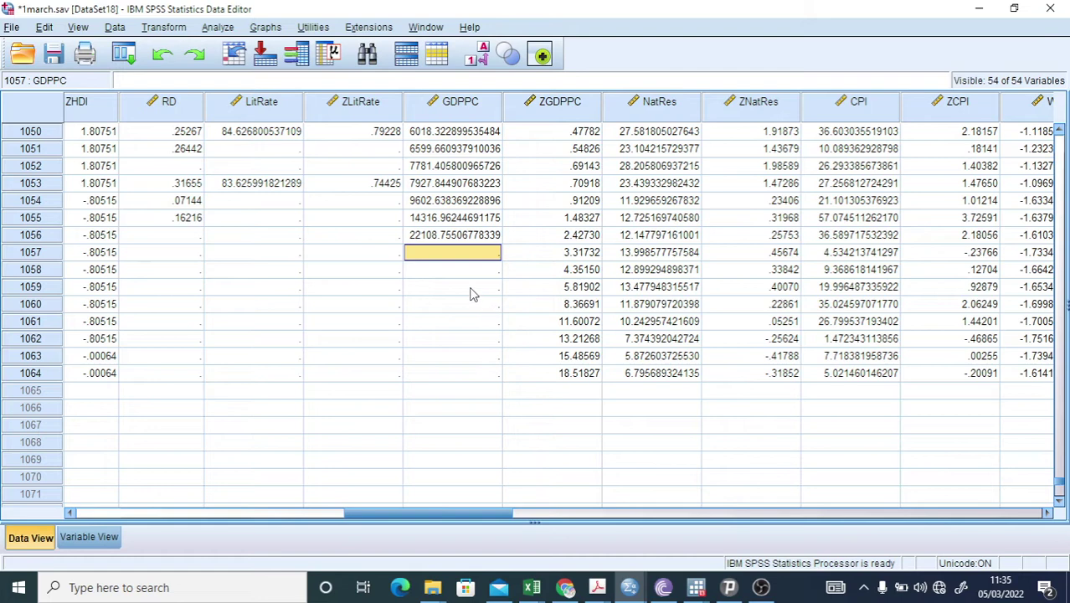
Step: Save the 1march.sav dataset with the outlying GDPPC values removed
{"action": "scroll", "coordinate": [471, 293], "scroll_direction": "up", "scroll_amount": 1}
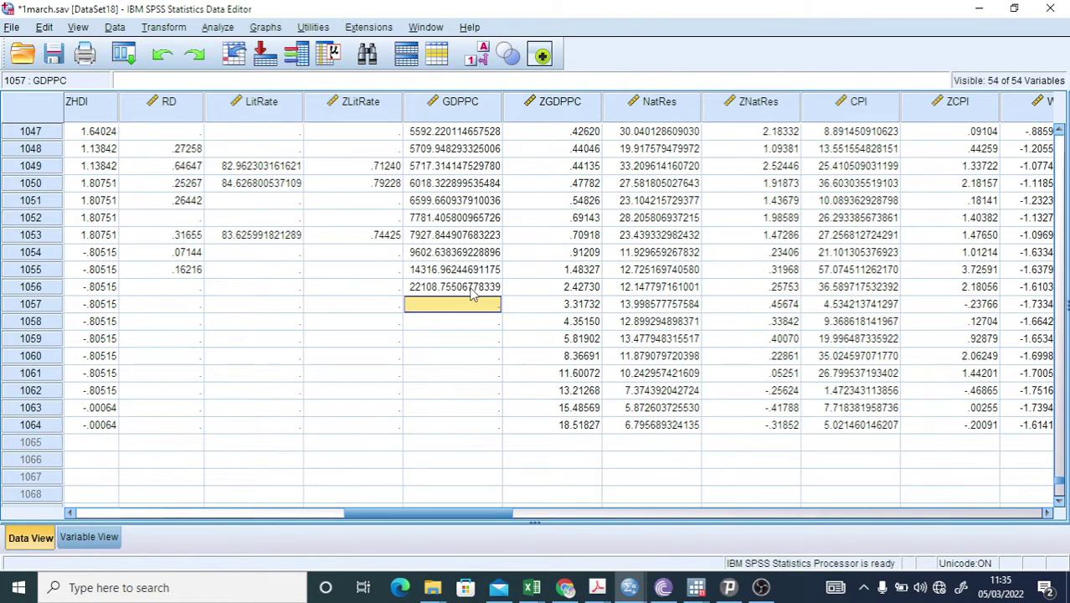
{"action": "scroll", "coordinate": [482, 318], "scroll_direction": "up", "scroll_amount": 1}
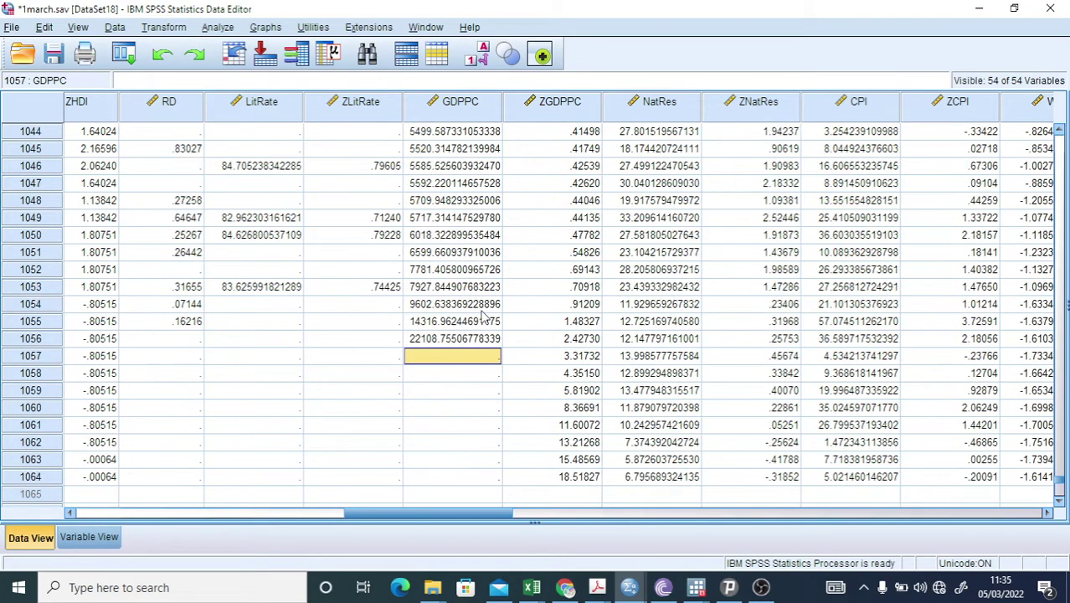
{"action": "scroll", "coordinate": [483, 313], "scroll_direction": "up", "scroll_amount": 2}
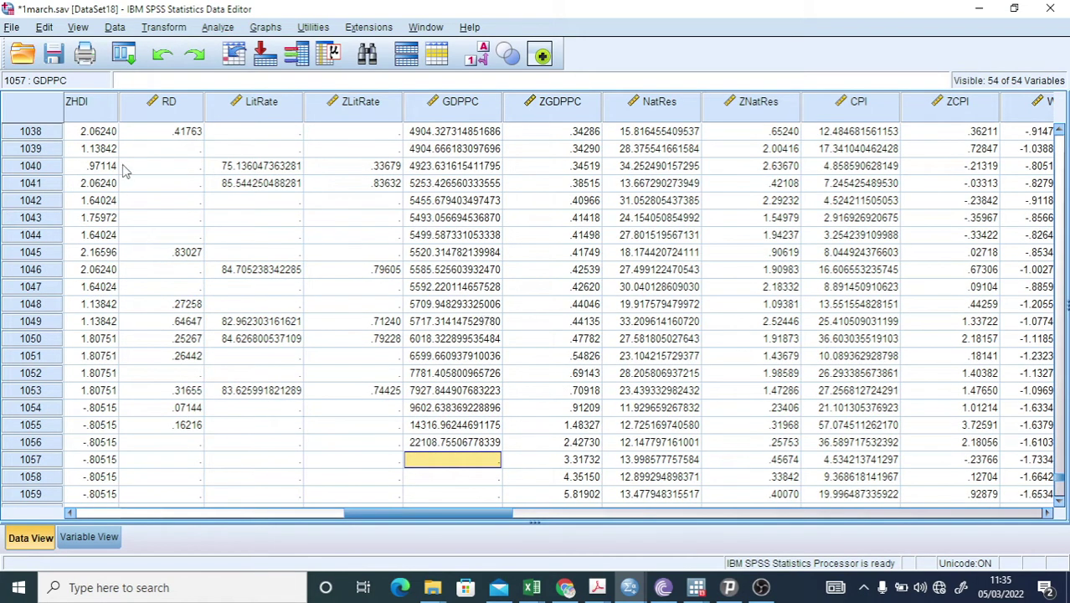
{"action": "key", "text": "ctrl+s"}
Step: Run the Explore analysis again with GDPPC(CV-9) as the dependent variable and both statistics and plots displayed
{"action": "left_click", "coordinate": [217, 27]}
{"action": "mouse_move", "coordinate": [392, 69]}
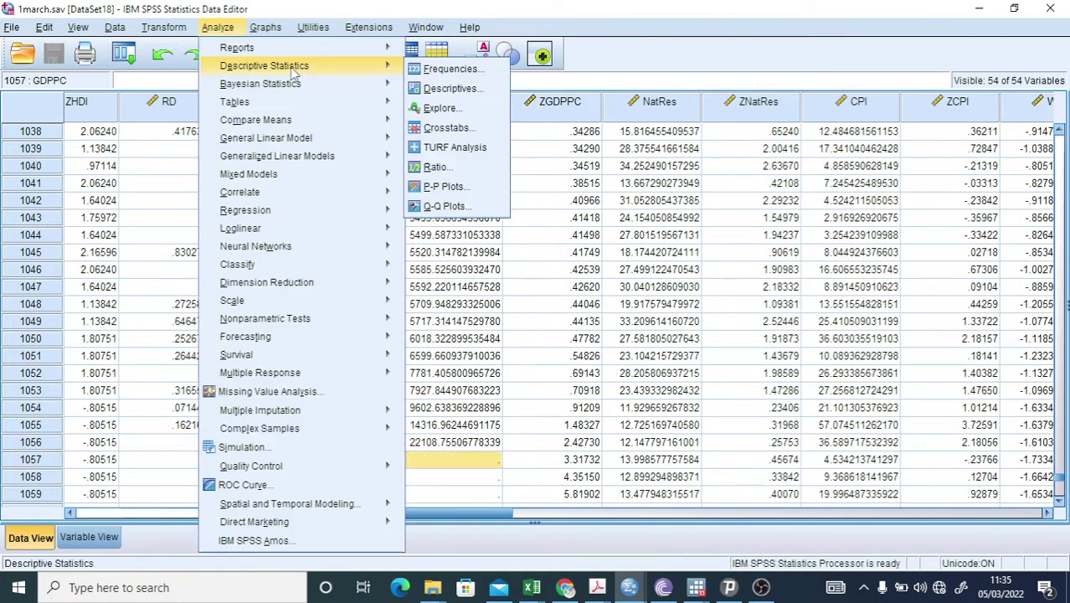
{"action": "left_click", "coordinate": [432, 111]}
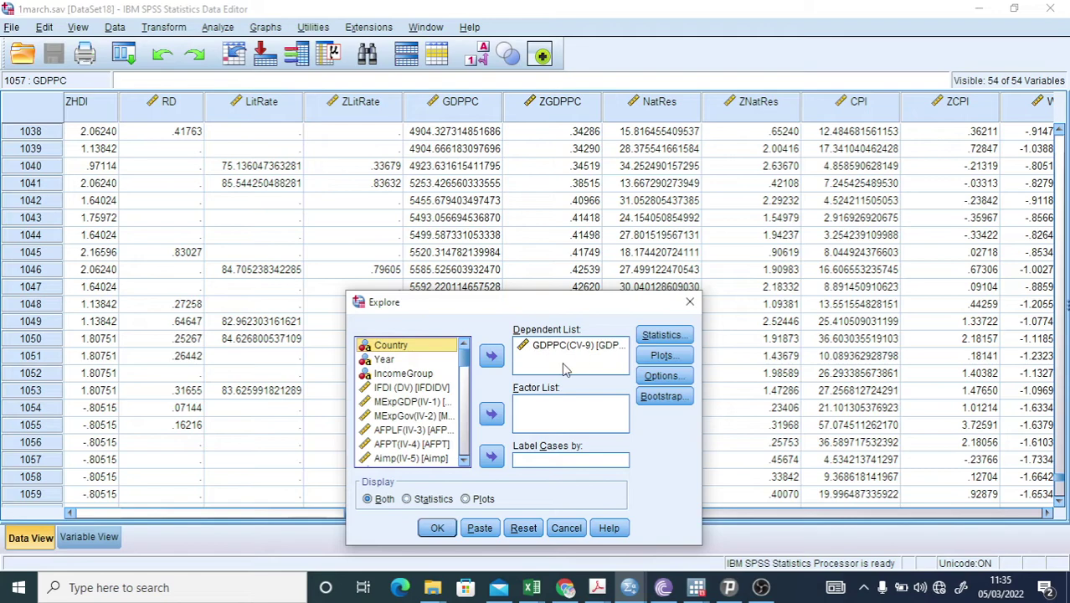
{"action": "left_click", "coordinate": [439, 529]}
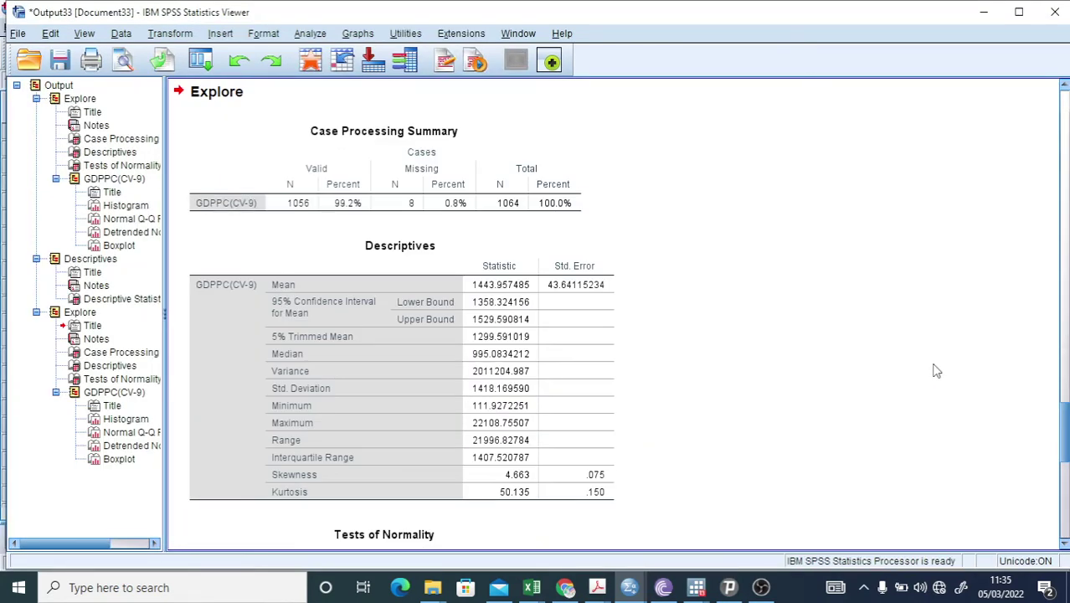
Step: Examine the new GDPPC(CV-9) Explore output: descriptives, normality tests, Q-Q plots and boxplot outliers
{"action": "scroll", "coordinate": [936, 371], "scroll_direction": "down", "scroll_amount": 2}
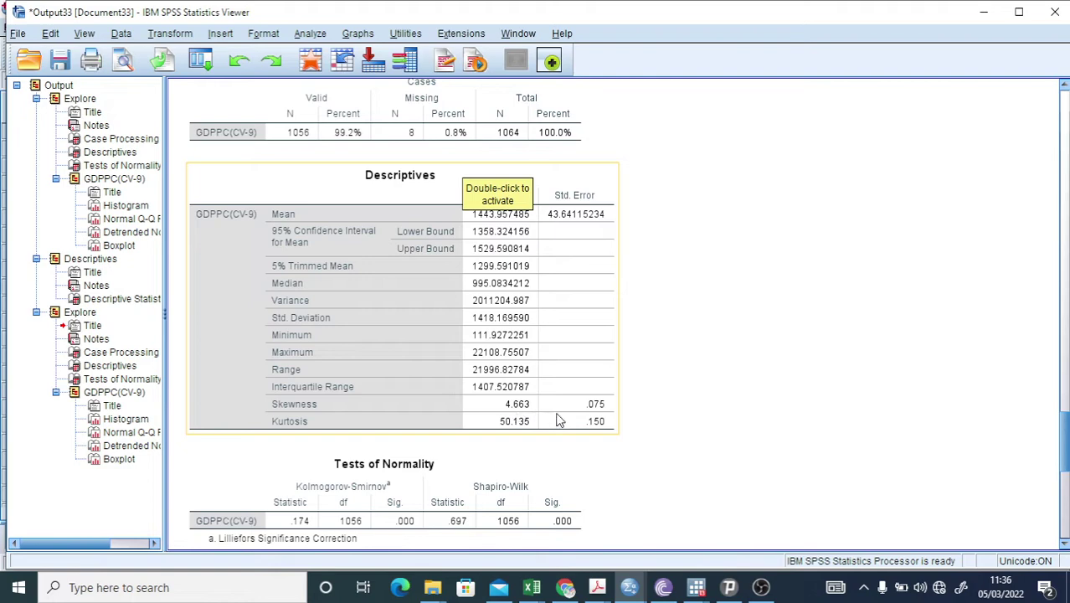
{"action": "scroll", "coordinate": [657, 432], "scroll_direction": "down", "scroll_amount": 15}
{"action": "scroll", "coordinate": [581, 389], "scroll_direction": "up", "scroll_amount": 5}
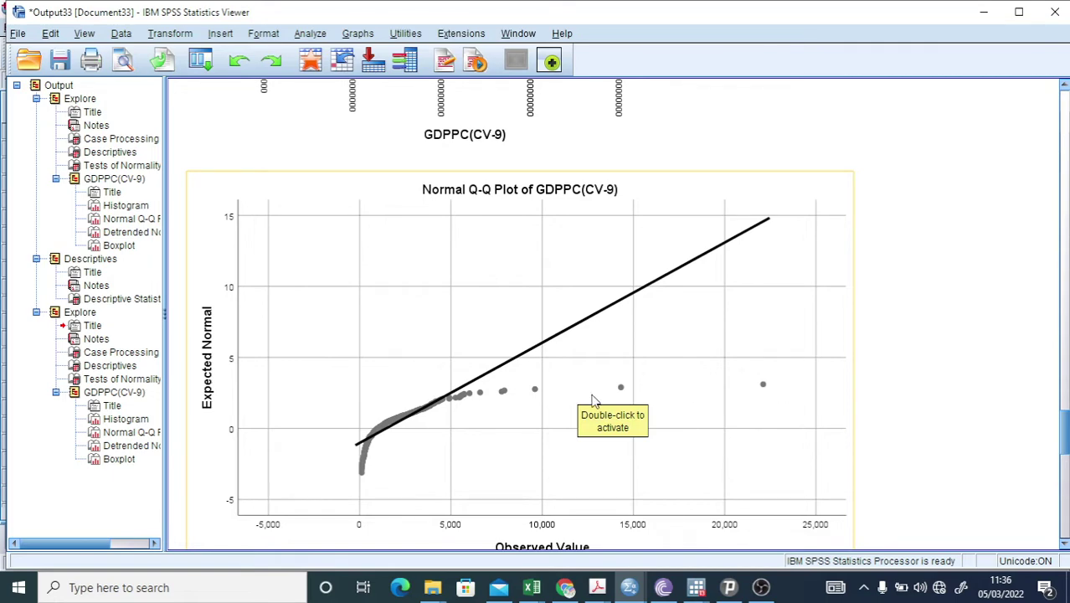
{"action": "scroll", "coordinate": [757, 402], "scroll_direction": "down", "scroll_amount": 10}
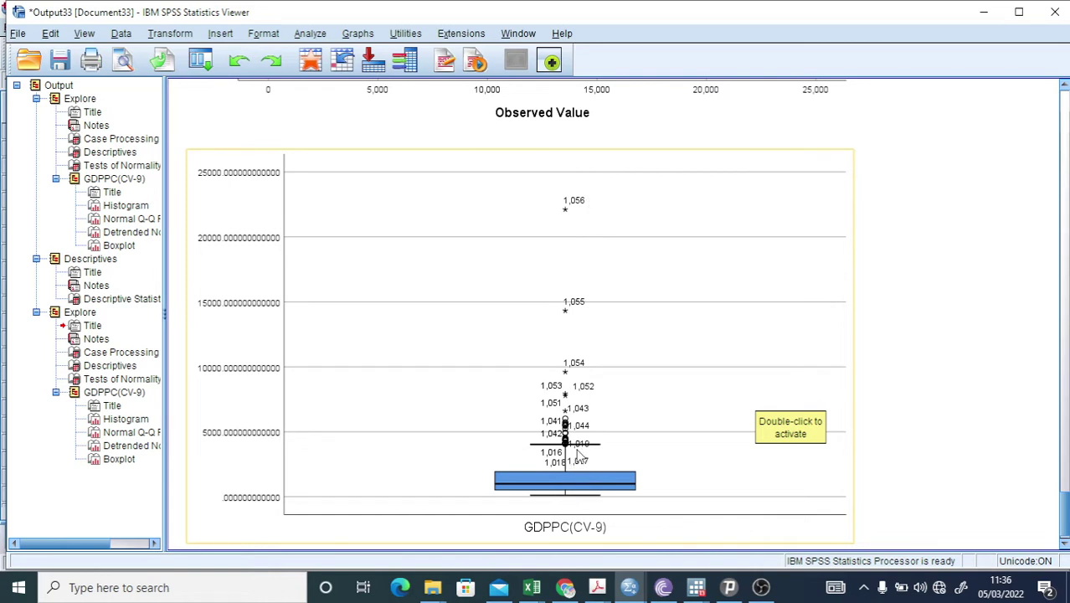
{"action": "mouse_move", "coordinate": [634, 593]}
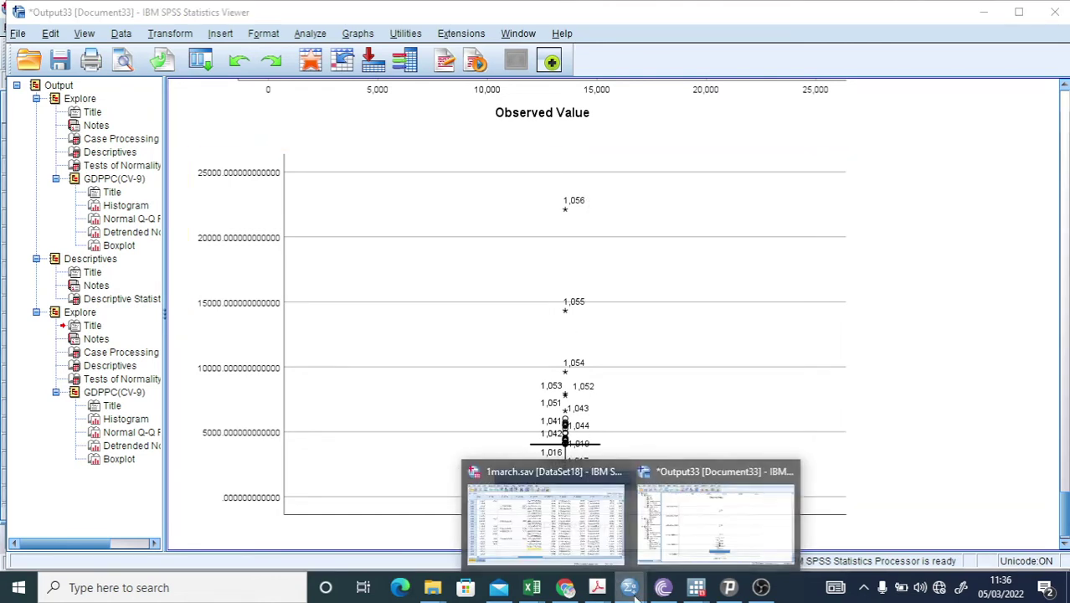
{"action": "left_click", "coordinate": [633, 395]}
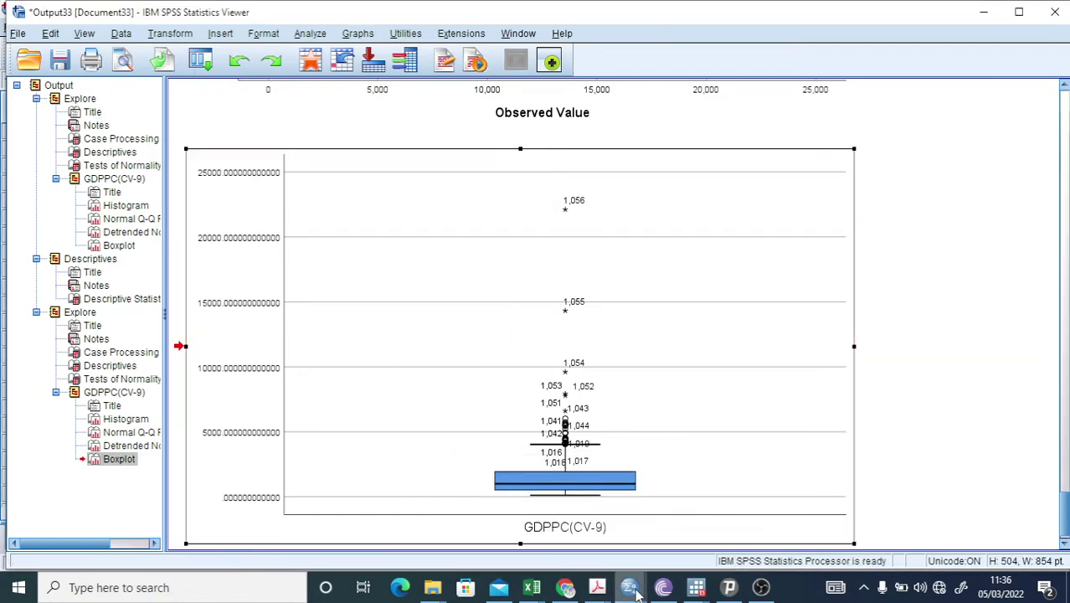
Step: Return to the 1march.sav data and clear the high GDPPC values in rows 1017 to 1060
{"action": "mouse_move", "coordinate": [630, 587]}
{"action": "left_click", "coordinate": [538, 521]}
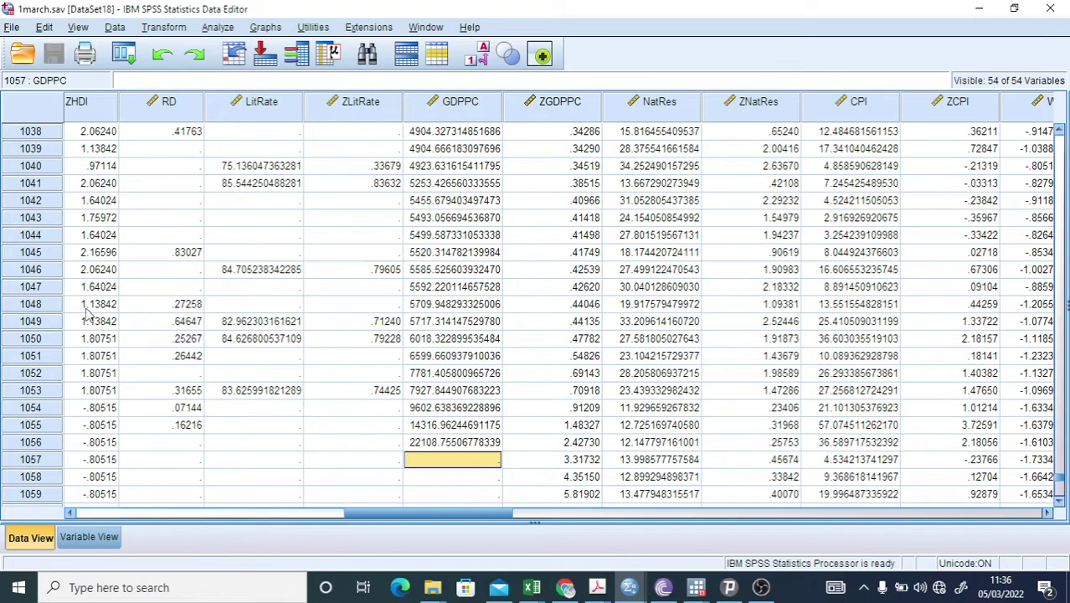
{"action": "scroll", "coordinate": [460, 328], "scroll_direction": "up", "scroll_amount": 3}
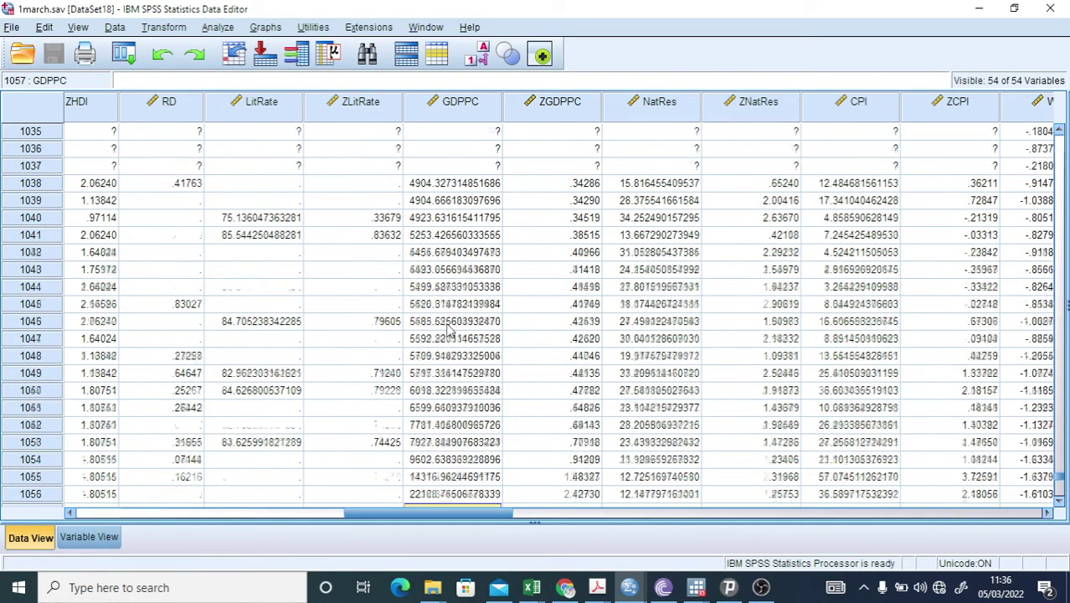
{"action": "scroll", "coordinate": [449, 329], "scroll_direction": "up", "scroll_amount": 5}
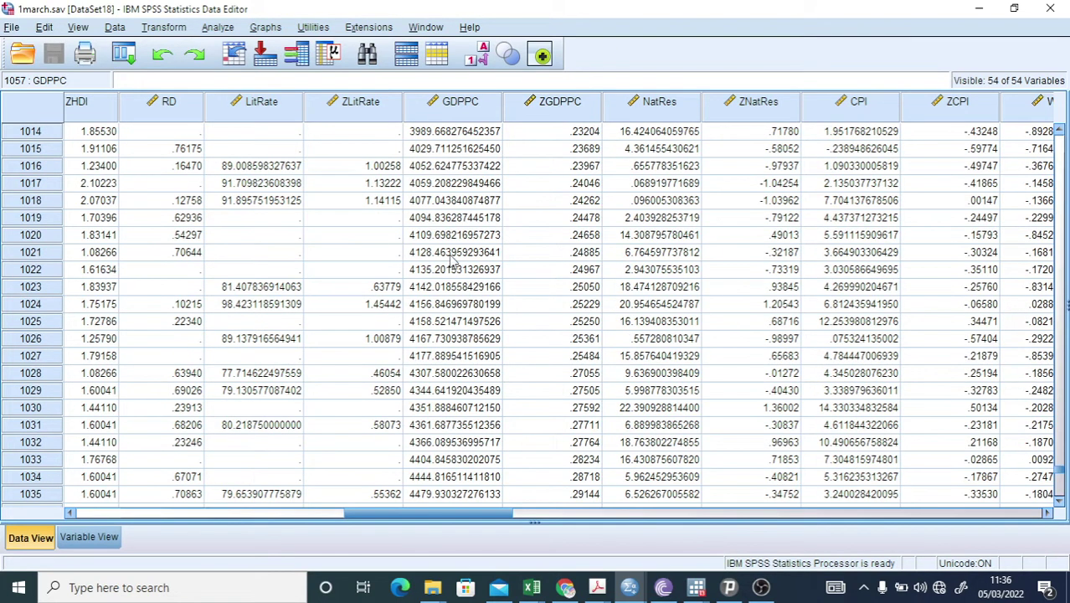
{"action": "left_click", "coordinate": [439, 184]}
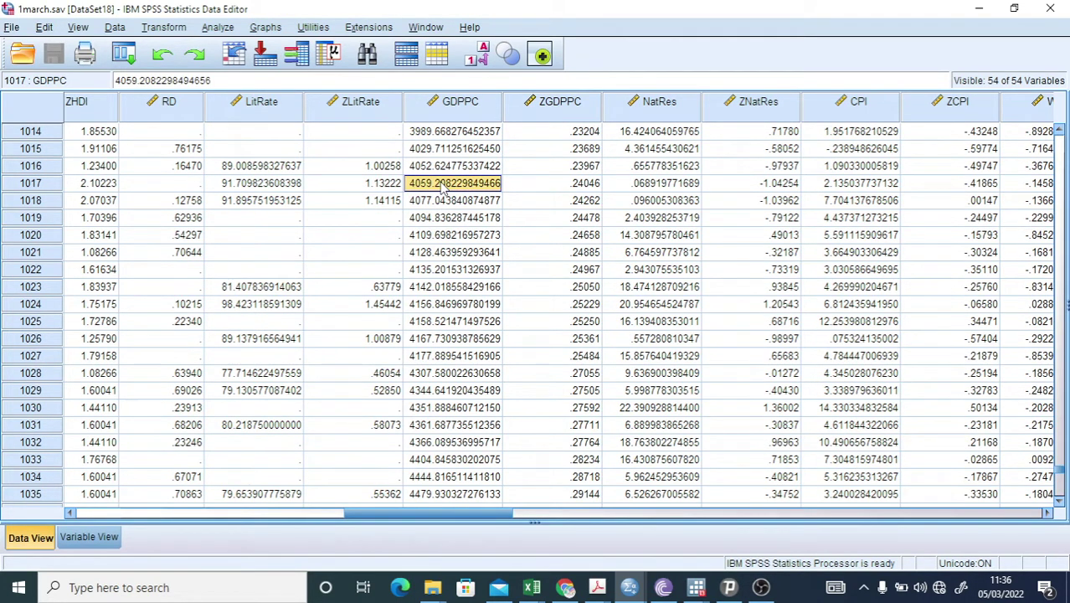
{"action": "key", "text": "shift+Down"}
{"action": "key", "text": "shift+Down"}
{"action": "key", "text": "shift+Down"}
{"action": "key", "text": "shift+Down"}
{"action": "key", "text": "shift+Down"}
{"action": "key", "text": "shift+Down"}
{"action": "key", "text": "shift+Down"}
{"action": "key", "text": "shift+Down"}
{"action": "key", "text": "shift+Down"}
{"action": "key", "text": "shift+Down"}
{"action": "key", "text": "shift+Down"}
{"action": "key", "text": "shift+Down"}
{"action": "key", "text": "shift+Down"}
{"action": "key", "text": "shift+Down"}
{"action": "key", "text": "shift+Down"}
{"action": "key", "text": "shift+Down"}
{"action": "key", "text": "shift+Down"}
{"action": "key", "text": "shift+Down"}
{"action": "key", "text": "shift+Down"}
{"action": "key", "text": "shift+Down"}
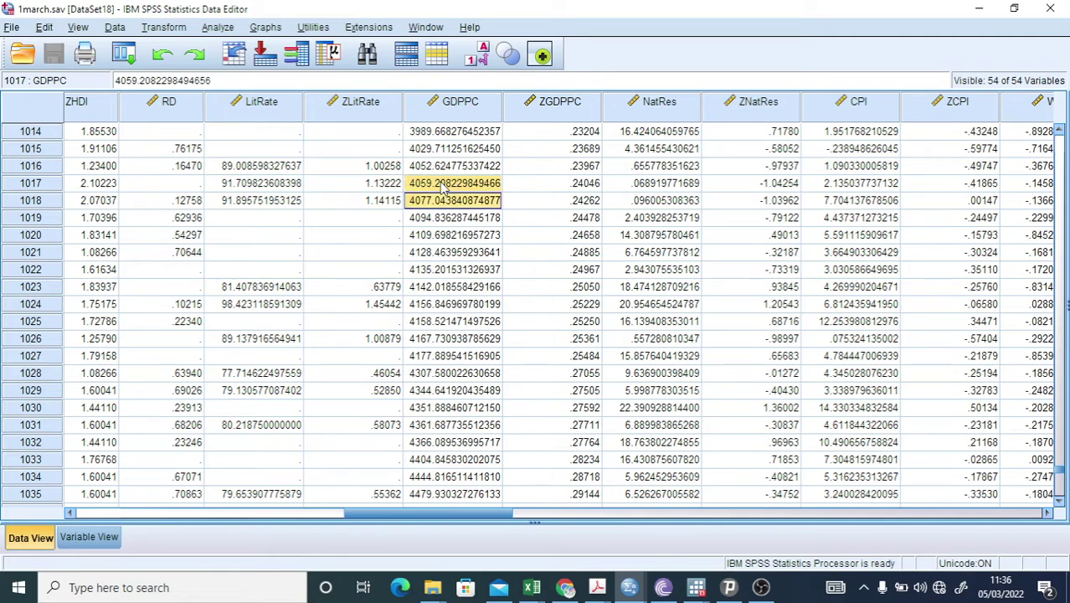
{"action": "key", "text": "shift+Down"}
{"action": "key", "text": "shift+Down"}
{"action": "key", "text": "shift+Down"}
{"action": "key", "text": "shift+Down"}
{"action": "key", "text": "shift+Down"}
{"action": "key", "text": "shift+Down"}
{"action": "key", "text": "shift+Down"}
{"action": "key", "text": "shift+Down"}
{"action": "key", "text": "shift+Down"}
{"action": "key", "text": "shift+Down"}
{"action": "key", "text": "shift+Down"}
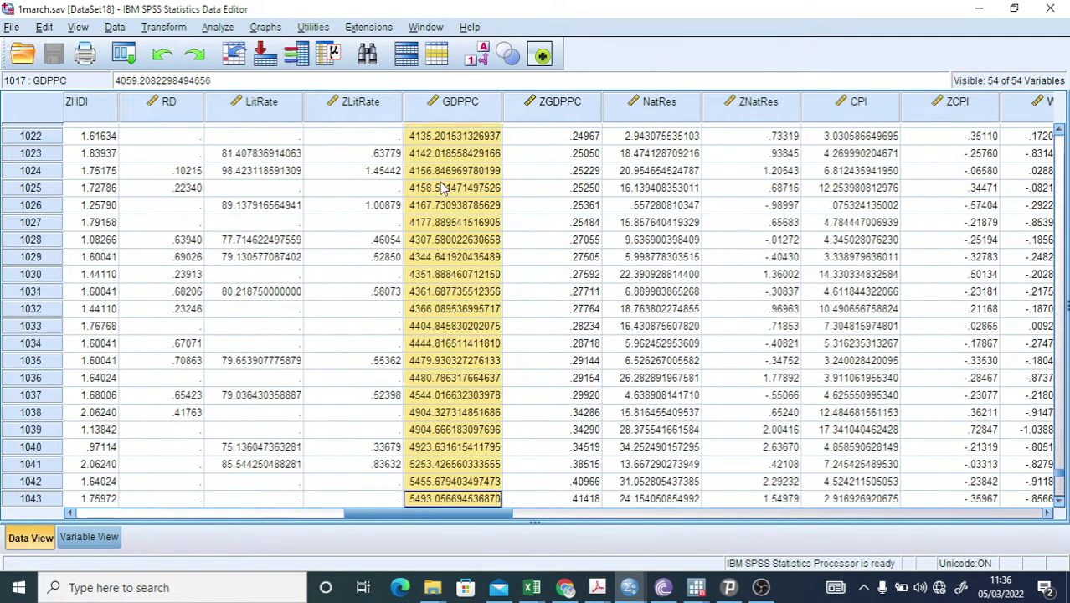
{"action": "key", "text": "shift+Down"}
{"action": "key", "text": "shift+Down"}
{"action": "key", "text": "shift+Down"}
{"action": "key", "text": "shift+Down"}
{"action": "key", "text": "shift+Down"}
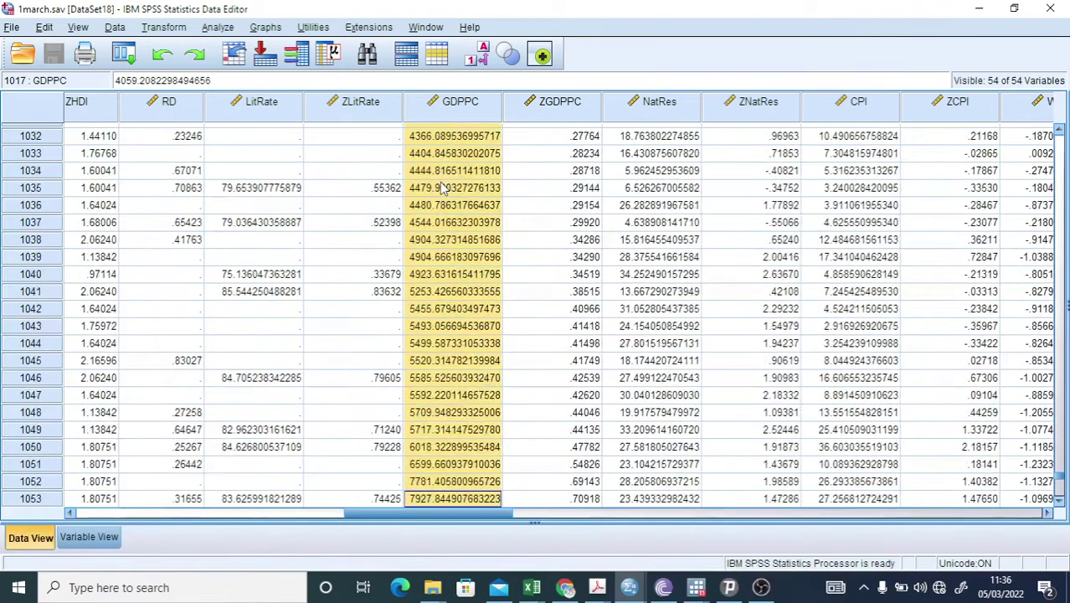
{"action": "key", "text": "shift+Down"}
{"action": "key", "text": "shift+Down"}
{"action": "key", "text": "shift+Down"}
{"action": "key", "text": "shift+Down"}
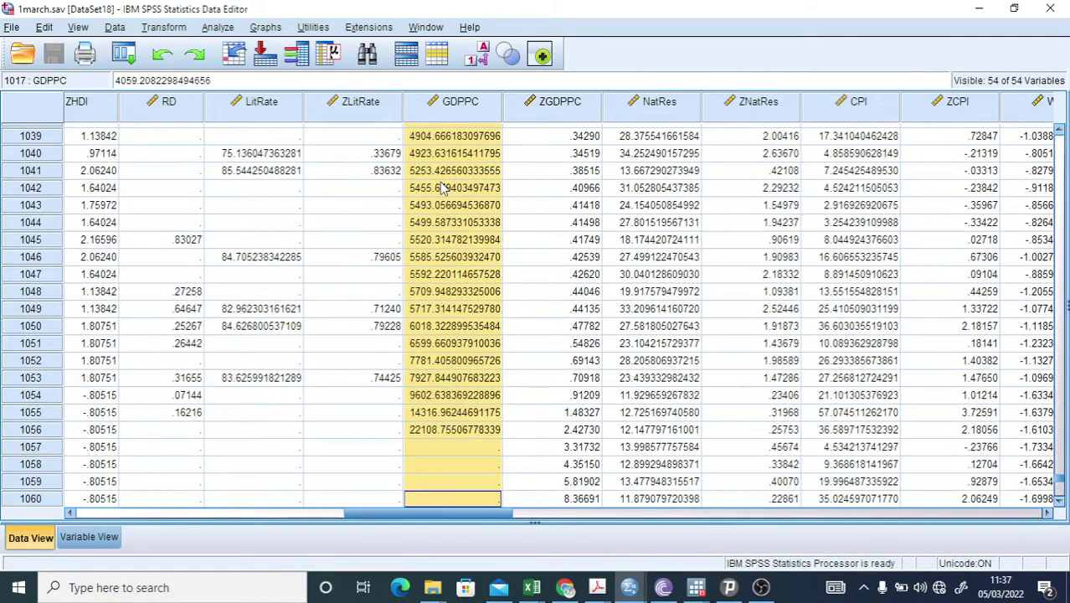
{"action": "key", "text": "Delete"}
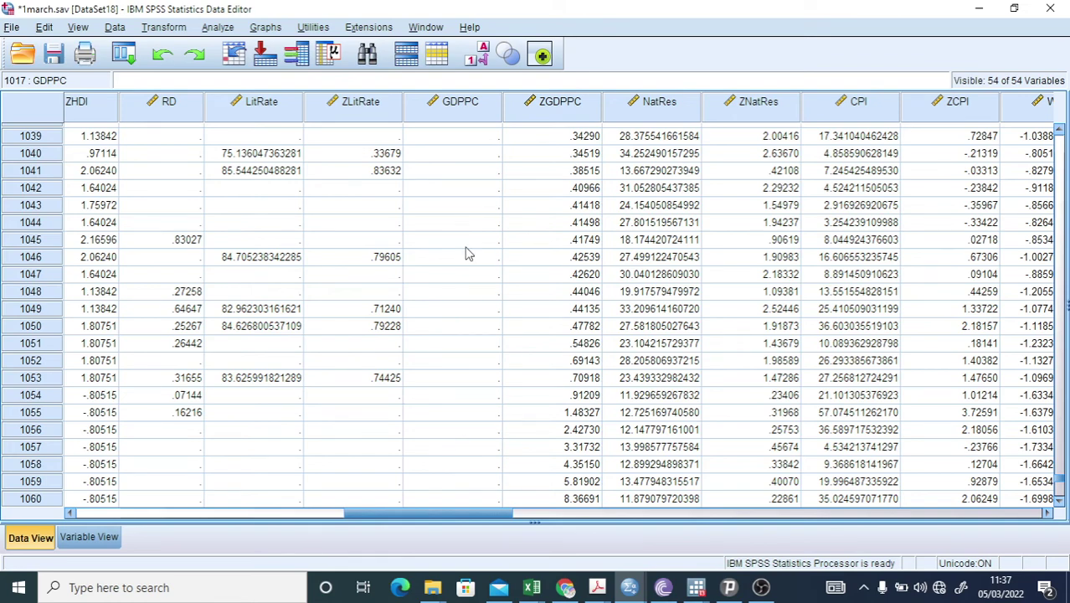
Step: Check where the remaining GDPPC values end in the sorted data and save the 1march.sav dataset
{"action": "scroll", "coordinate": [469, 253], "scroll_direction": "up", "scroll_amount": 9}
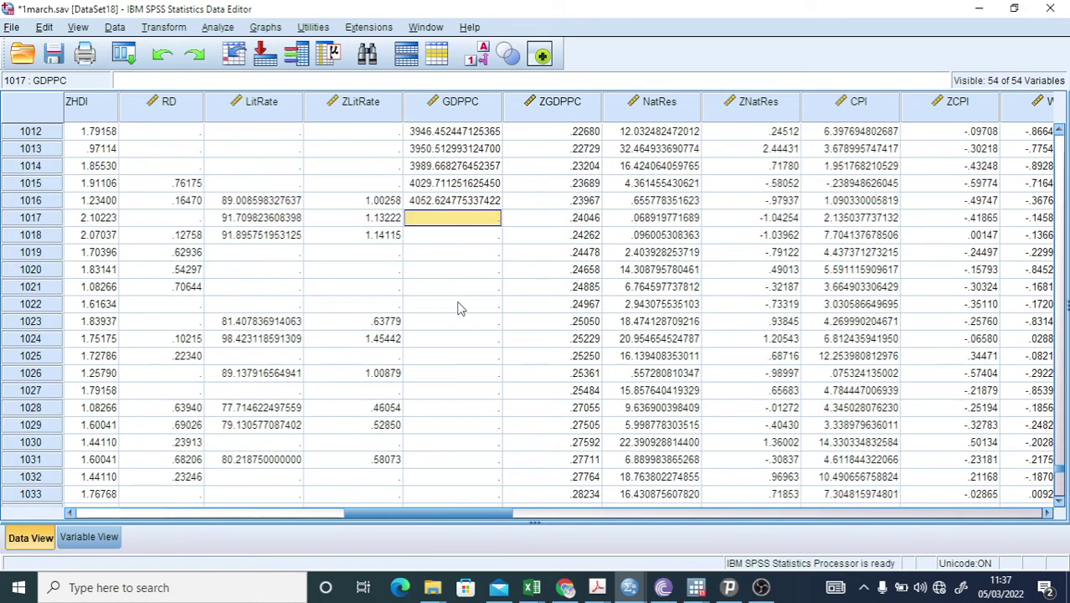
{"action": "scroll", "coordinate": [458, 308], "scroll_direction": "up", "scroll_amount": 2}
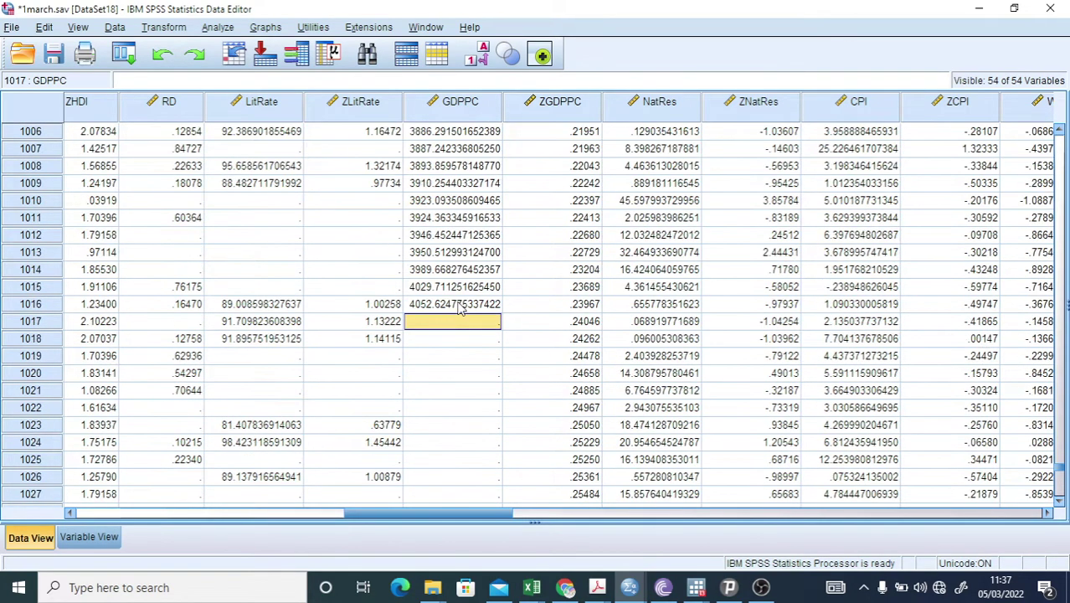
{"action": "scroll", "coordinate": [458, 309], "scroll_direction": "up", "scroll_amount": 3}
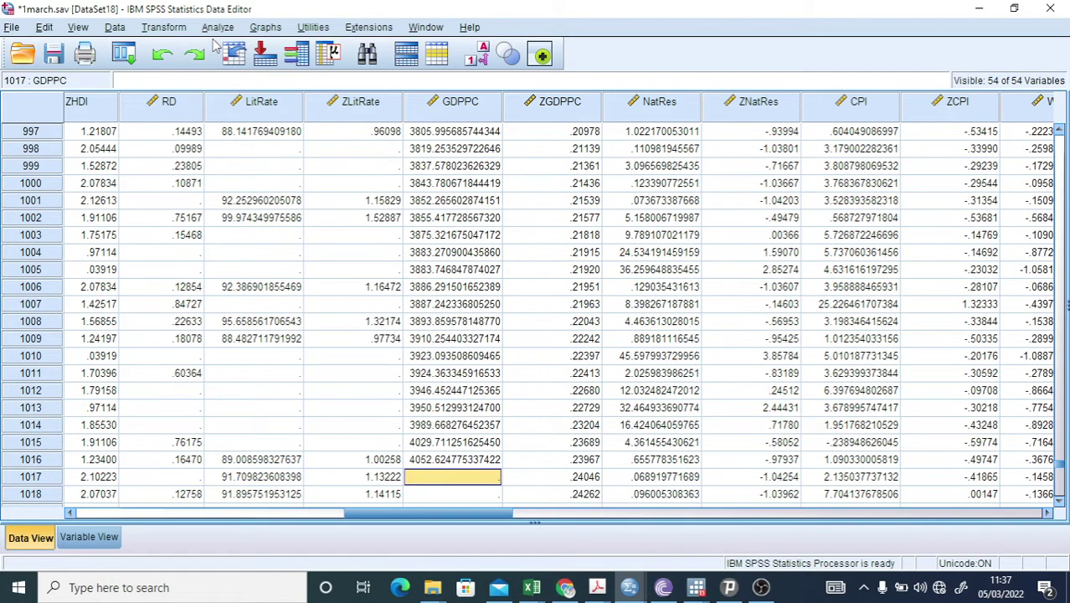
{"action": "key", "text": "ctrl+s"}
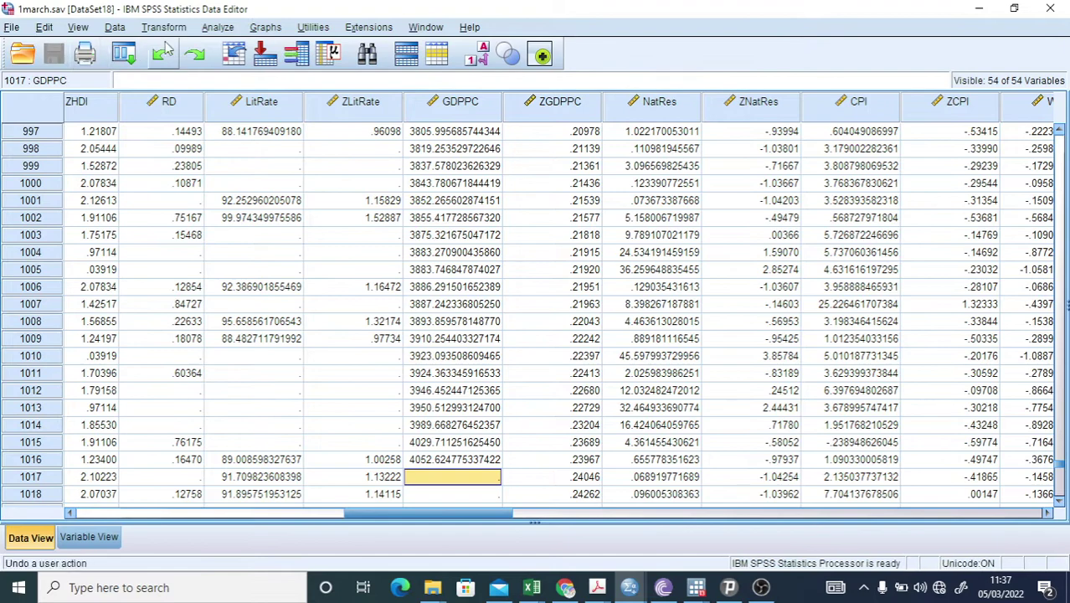
Step: Rerun the Explore analysis on GDPPC(CV-9) with both statistics and plots displayed
{"action": "left_click", "coordinate": [224, 29]}
{"action": "mouse_move", "coordinate": [277, 70]}
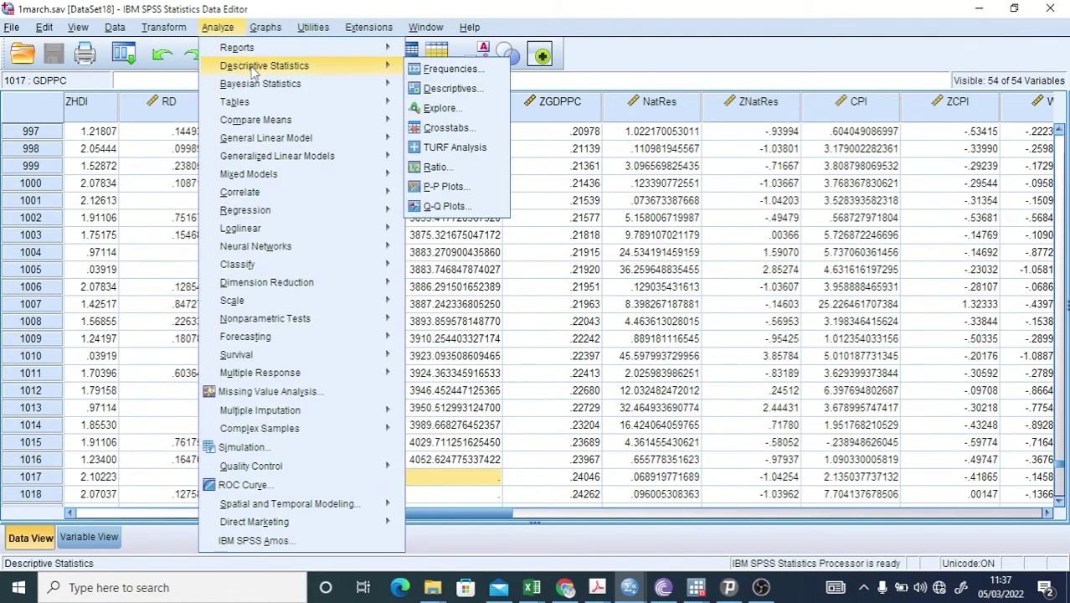
{"action": "left_click", "coordinate": [441, 108]}
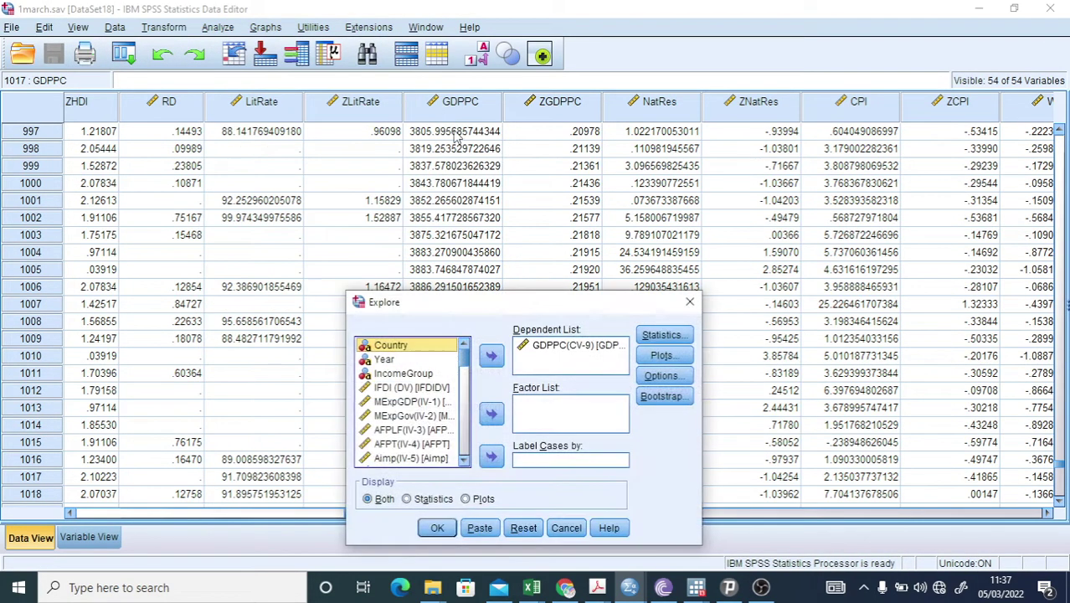
{"action": "left_click", "coordinate": [436, 531]}
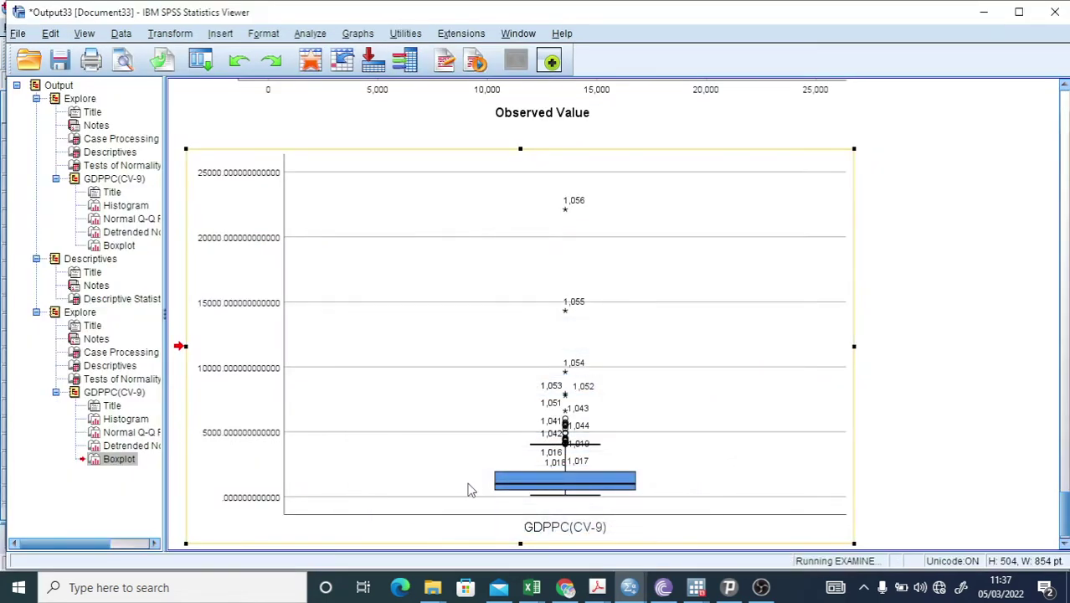
Step: Examine the latest GDPPC(CV-9) Explore output: case summary, skewness and kurtosis, normality tests, histogram, Q-Q plots and boxplot outliers
{"action": "scroll", "coordinate": [868, 401], "scroll_direction": "down", "scroll_amount": 3}
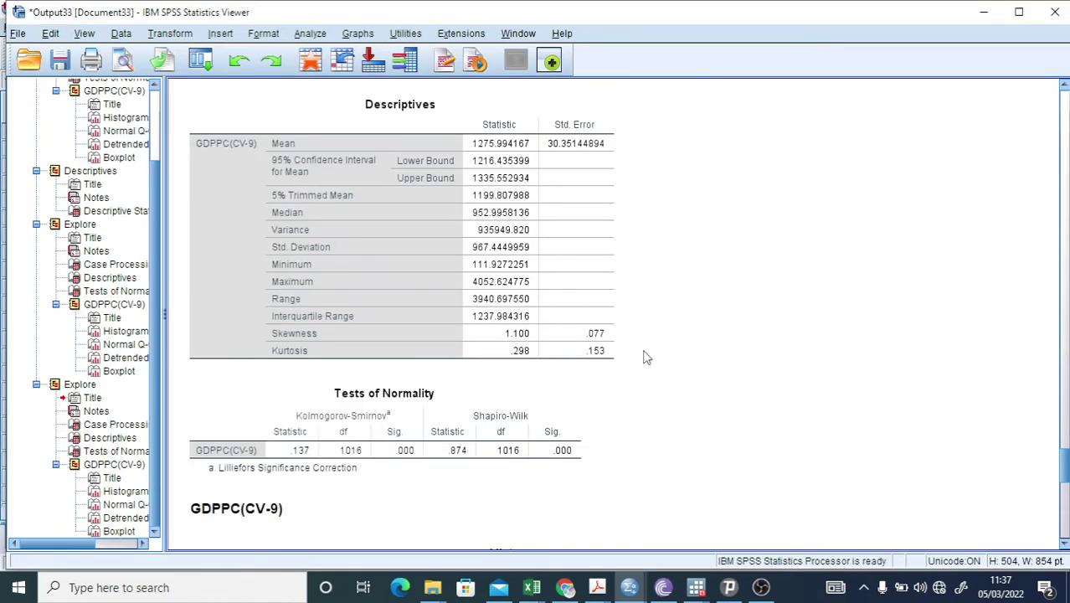
{"action": "scroll", "coordinate": [507, 339], "scroll_direction": "up", "scroll_amount": 3}
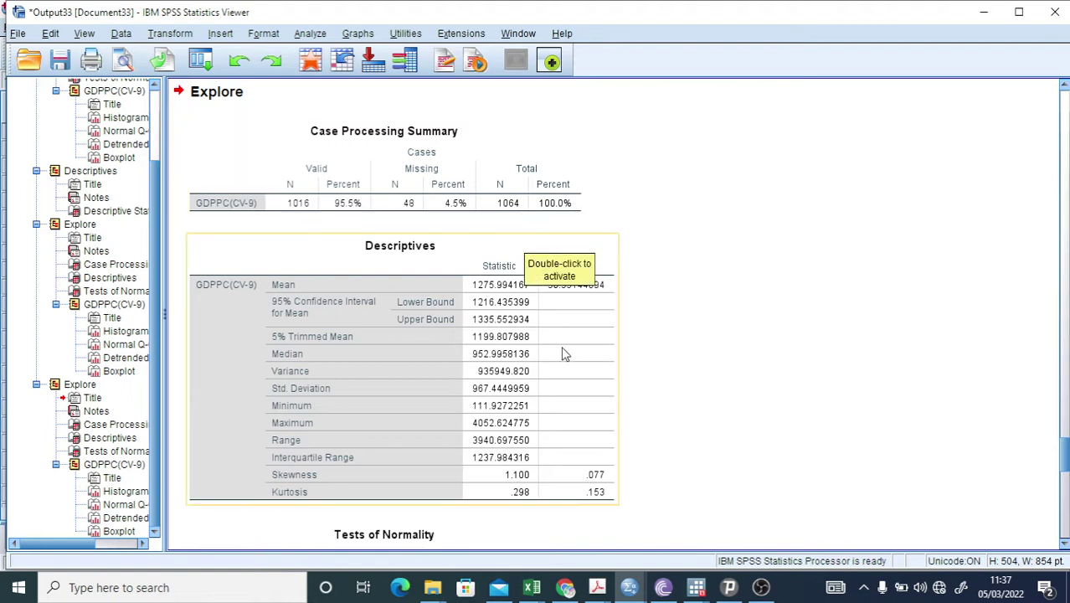
{"action": "scroll", "coordinate": [563, 353], "scroll_direction": "down", "scroll_amount": 2}
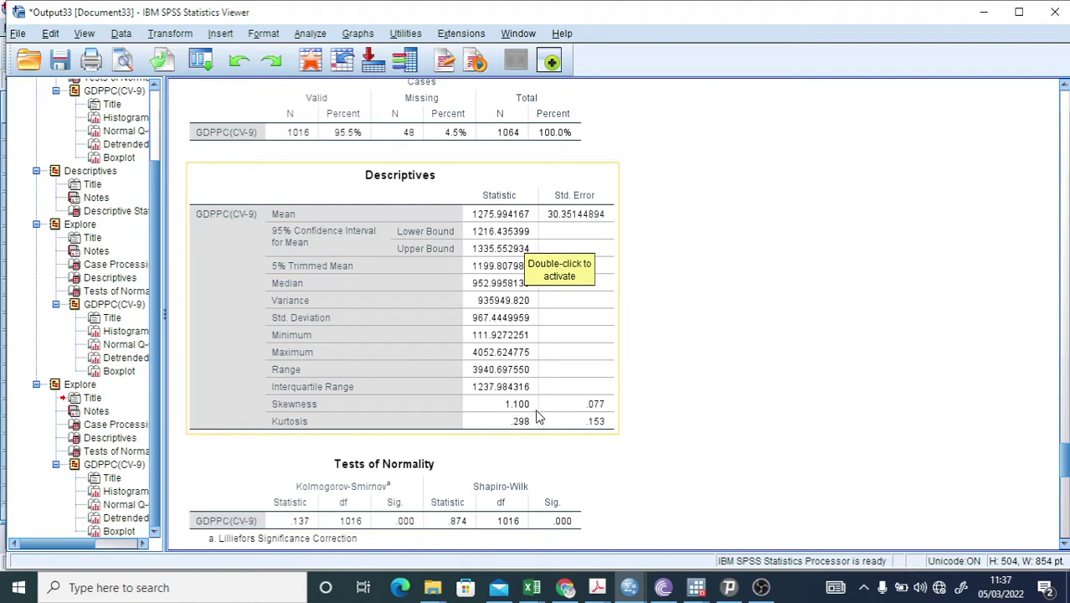
{"action": "left_click", "coordinate": [670, 426]}
{"action": "scroll", "coordinate": [730, 402], "scroll_direction": "down", "scroll_amount": 3}
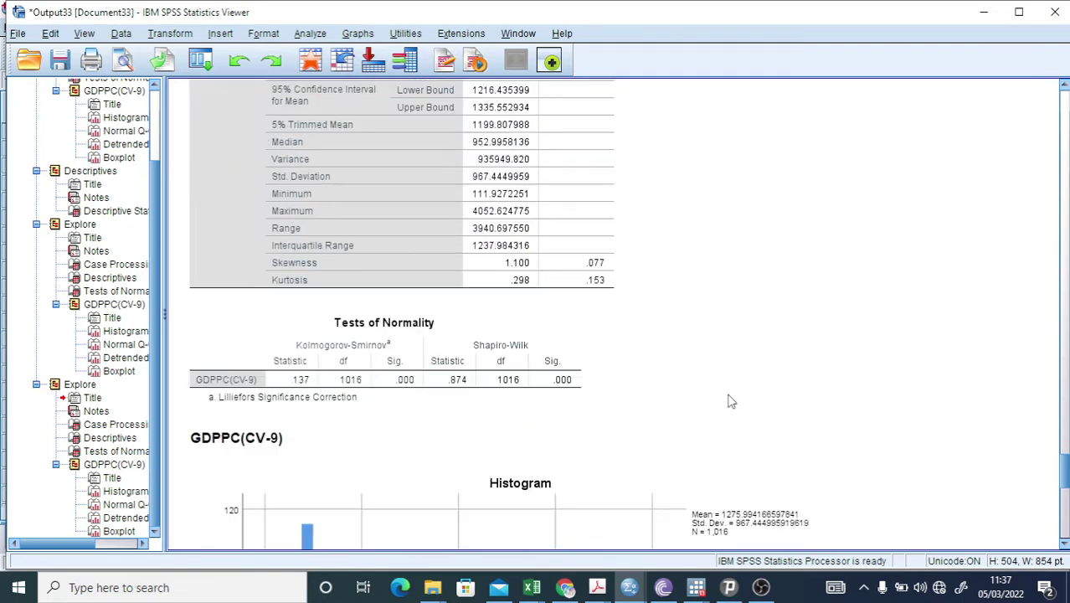
{"action": "scroll", "coordinate": [731, 399], "scroll_direction": "down", "scroll_amount": 7}
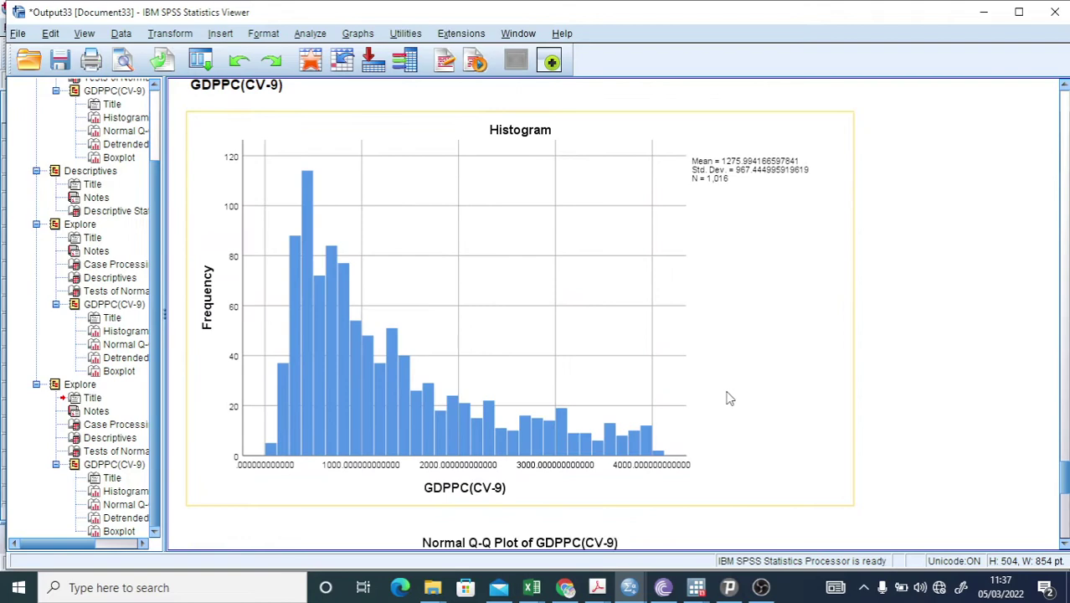
{"action": "scroll", "coordinate": [730, 400], "scroll_direction": "down", "scroll_amount": 1}
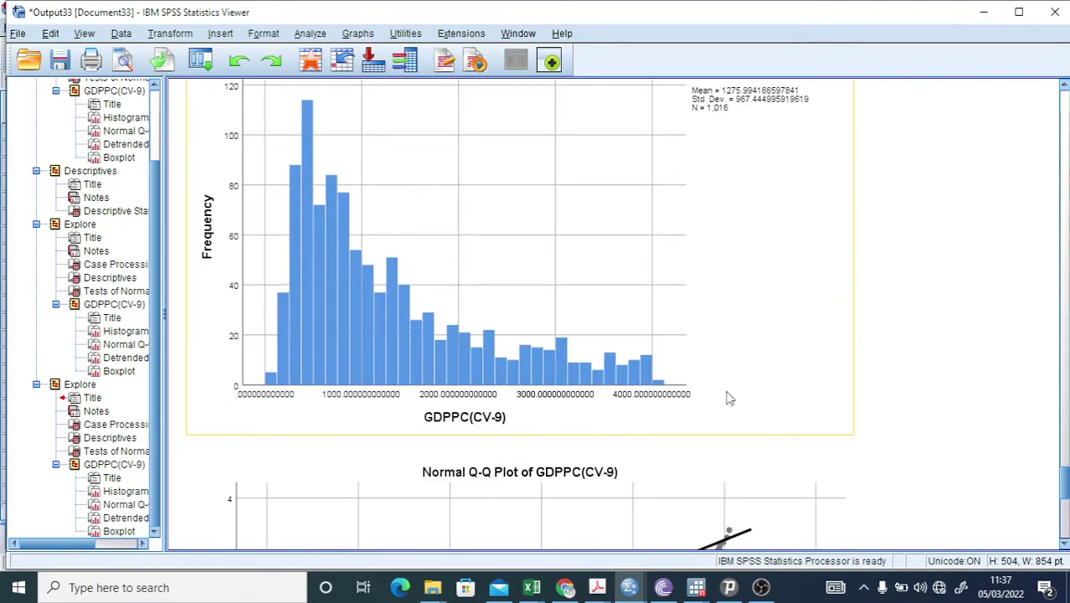
{"action": "scroll", "coordinate": [730, 399], "scroll_direction": "up", "scroll_amount": 8}
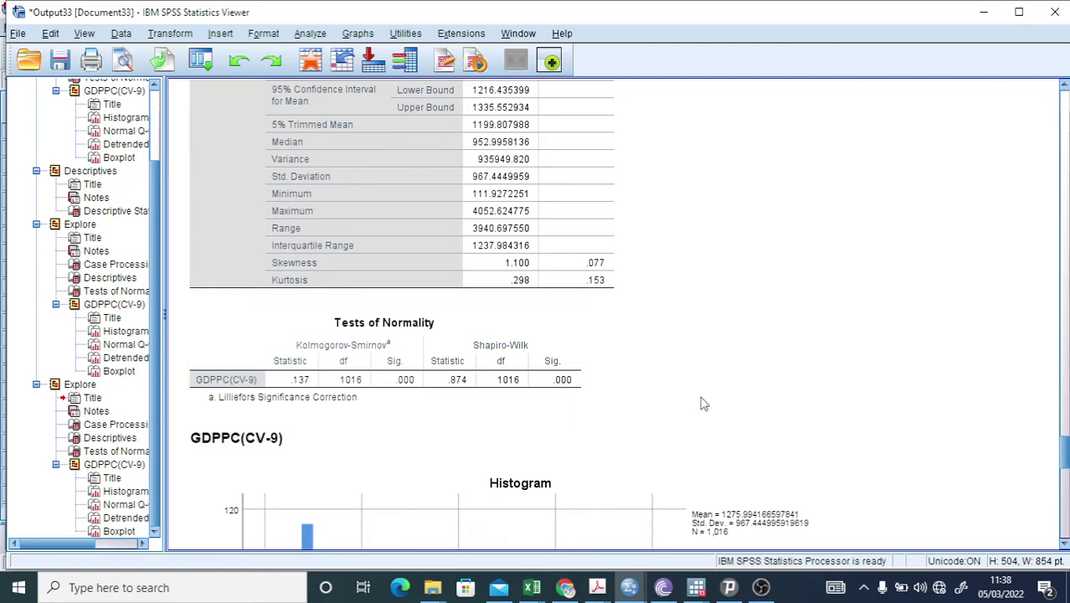
{"action": "scroll", "coordinate": [702, 402], "scroll_direction": "down", "scroll_amount": 10}
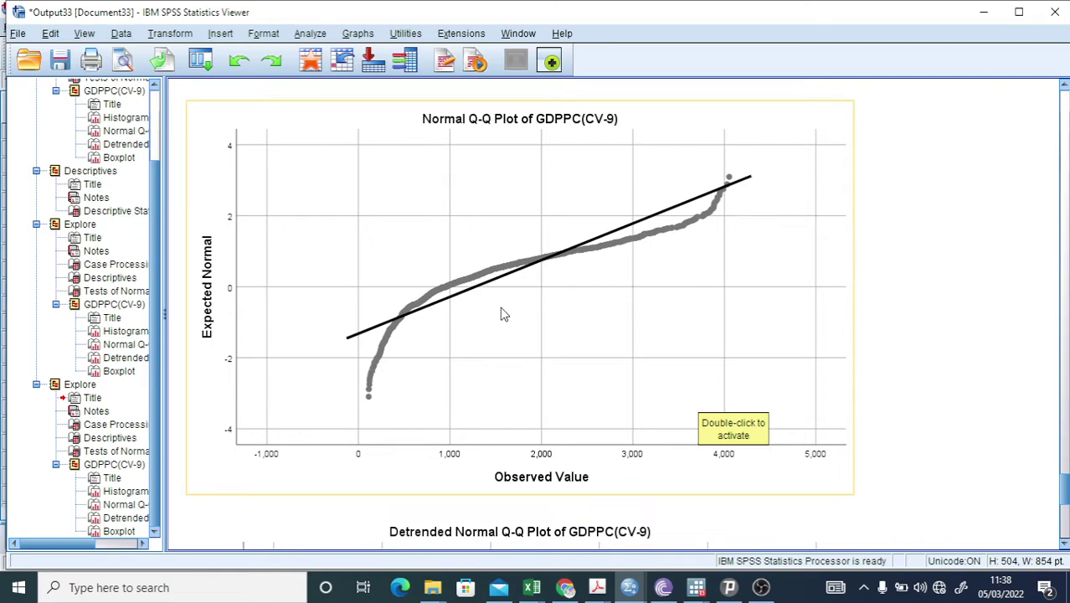
{"action": "scroll", "coordinate": [500, 312], "scroll_direction": "down", "scroll_amount": 3}
{"action": "scroll", "coordinate": [500, 310], "scroll_direction": "down", "scroll_amount": 6}
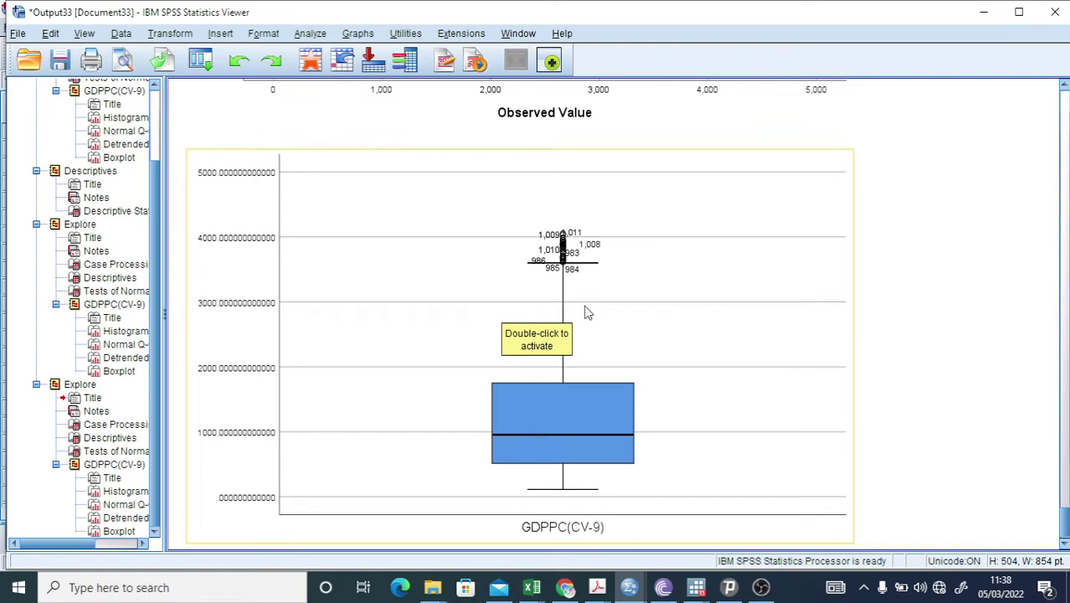
Step: Clear the GDPPC values in rows 984 to 1018 of the 1march.sav data and save the dataset
{"action": "mouse_move", "coordinate": [630, 588]}
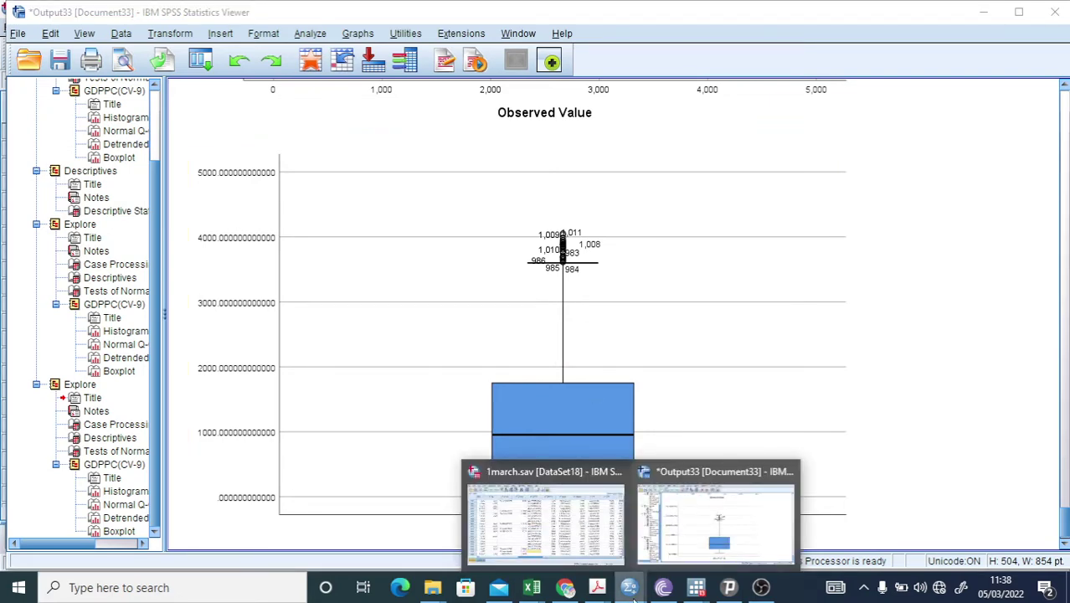
{"action": "left_click", "coordinate": [546, 552]}
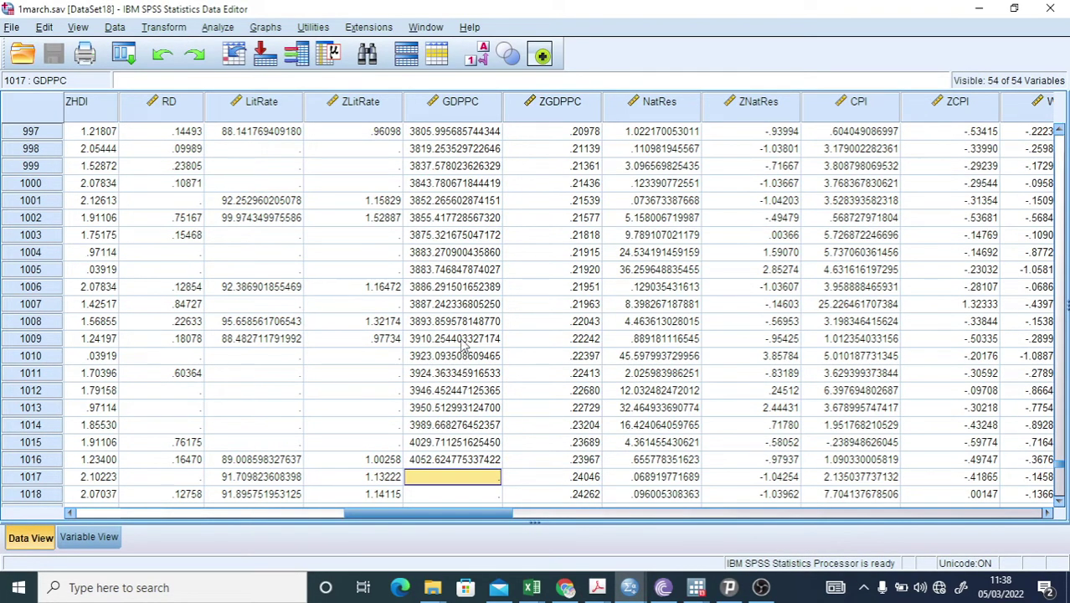
{"action": "scroll", "coordinate": [463, 346], "scroll_direction": "up", "scroll_amount": 6}
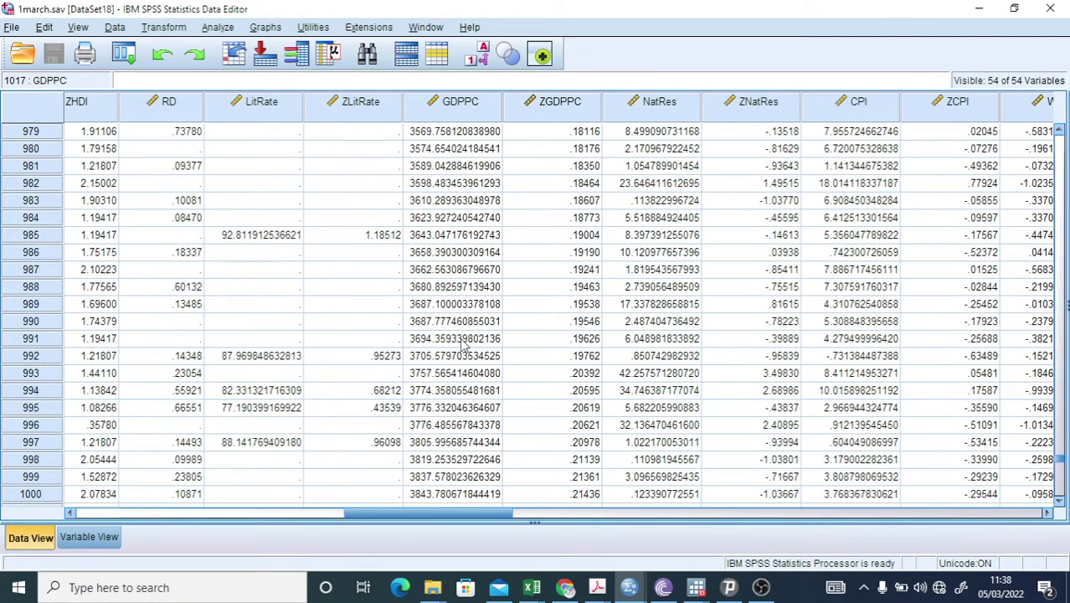
{"action": "left_click", "coordinate": [453, 220]}
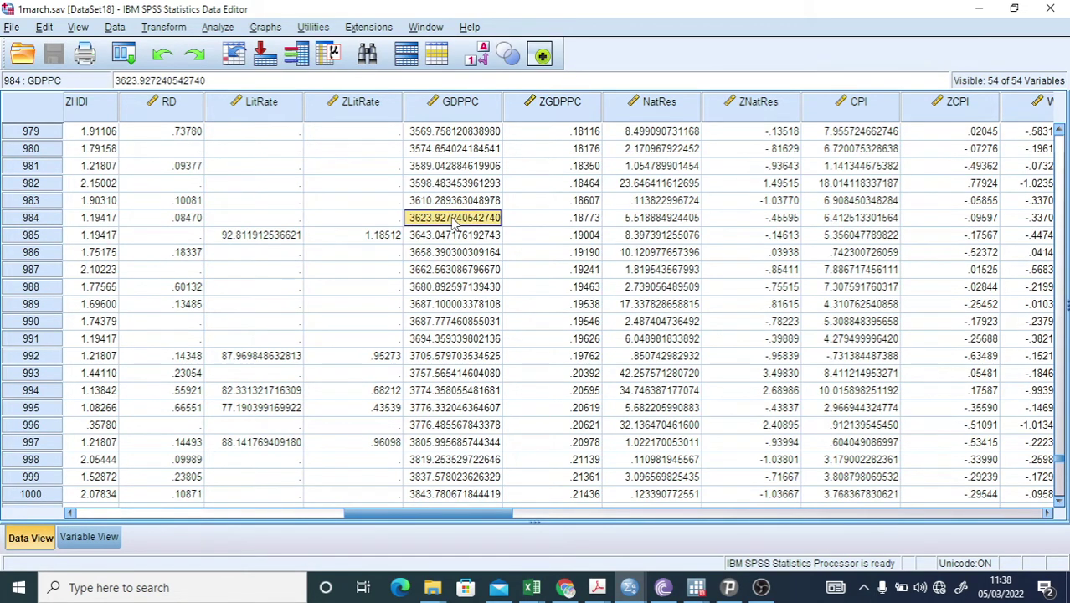
{"action": "key", "text": "shift+Down"}
{"action": "key", "text": "shift+Down"}
{"action": "key", "text": "shift+Down"}
{"action": "key", "text": "shift+Down"}
{"action": "key", "text": "shift+Down"}
{"action": "key", "text": "shift+Down"}
{"action": "key", "text": "shift+Down"}
{"action": "key", "text": "shift+Down"}
{"action": "key", "text": "shift+Down"}
{"action": "key", "text": "shift+Down"}
{"action": "key", "text": "shift+Down"}
{"action": "key", "text": "shift+Down"}
{"action": "key", "text": "shift+Down"}
{"action": "key", "text": "shift+Down"}
{"action": "key", "text": "shift+Down"}
{"action": "key", "text": "shift+Down"}
{"action": "key", "text": "shift+Down"}
{"action": "key", "text": "shift+Down"}
{"action": "key", "text": "shift+Down"}
{"action": "key", "text": "shift+Down"}
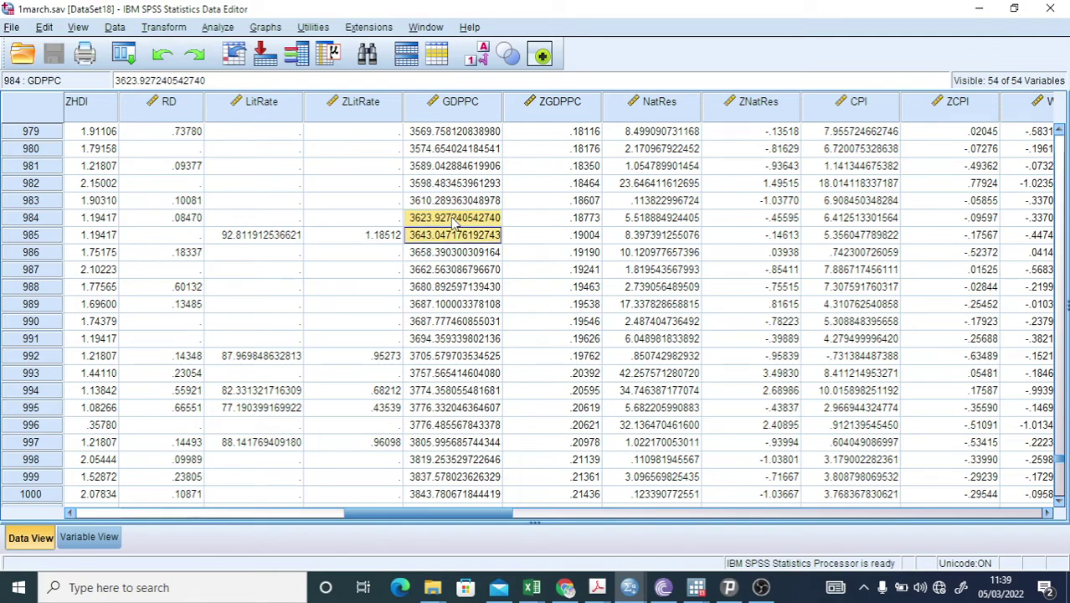
{"action": "key", "text": "shift+Down"}
{"action": "key", "text": "shift+Down"}
{"action": "key", "text": "shift+Down"}
{"action": "key", "text": "shift+Down"}
{"action": "key", "text": "shift+Down"}
{"action": "key", "text": "shift+Down"}
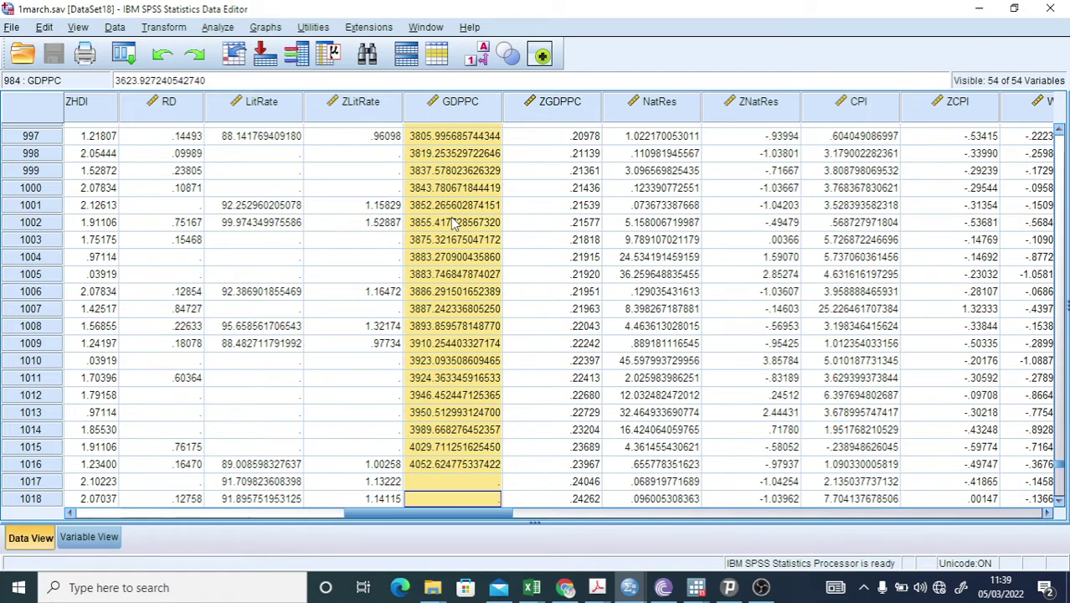
{"action": "key", "text": "Delete"}
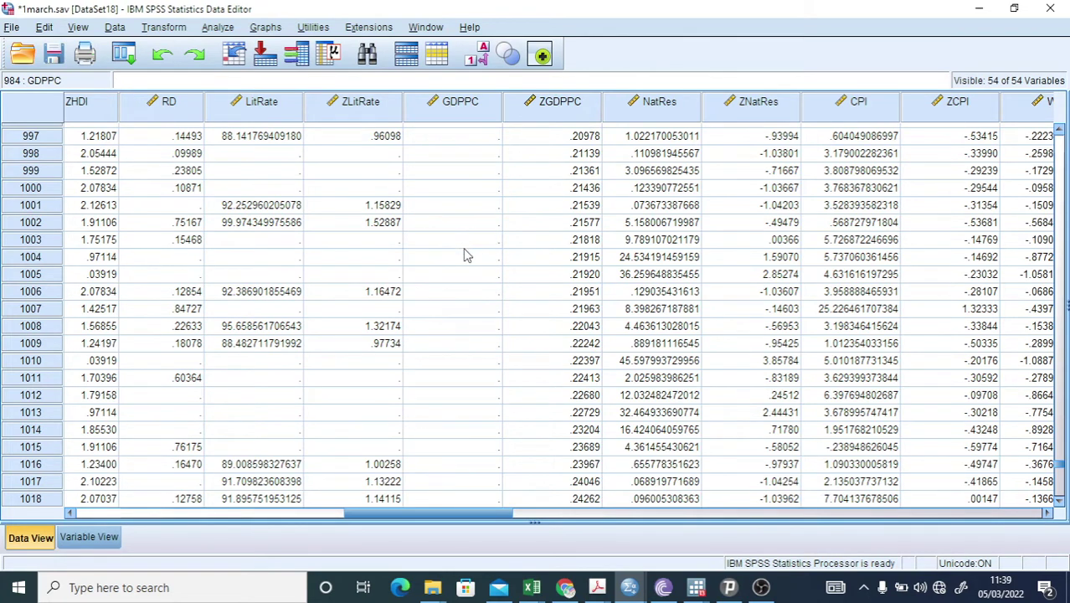
{"action": "left_click", "coordinate": [53, 58]}
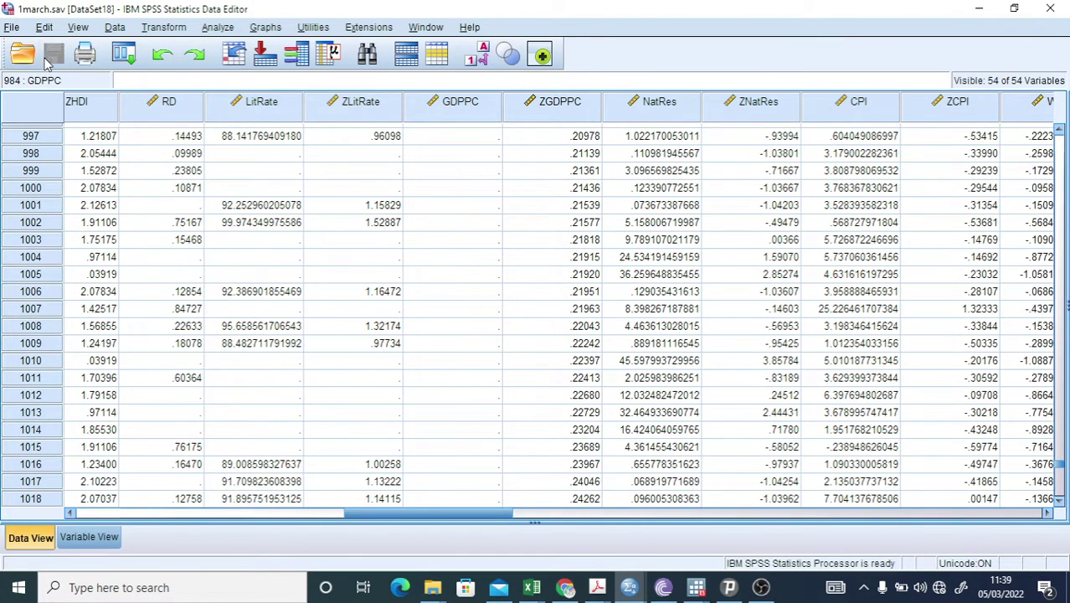
Step: Run Explore again on GDPPC(CV-9) for the reduced data, displaying both statistics and plots
{"action": "left_click", "coordinate": [218, 27]}
{"action": "mouse_move", "coordinate": [280, 67]}
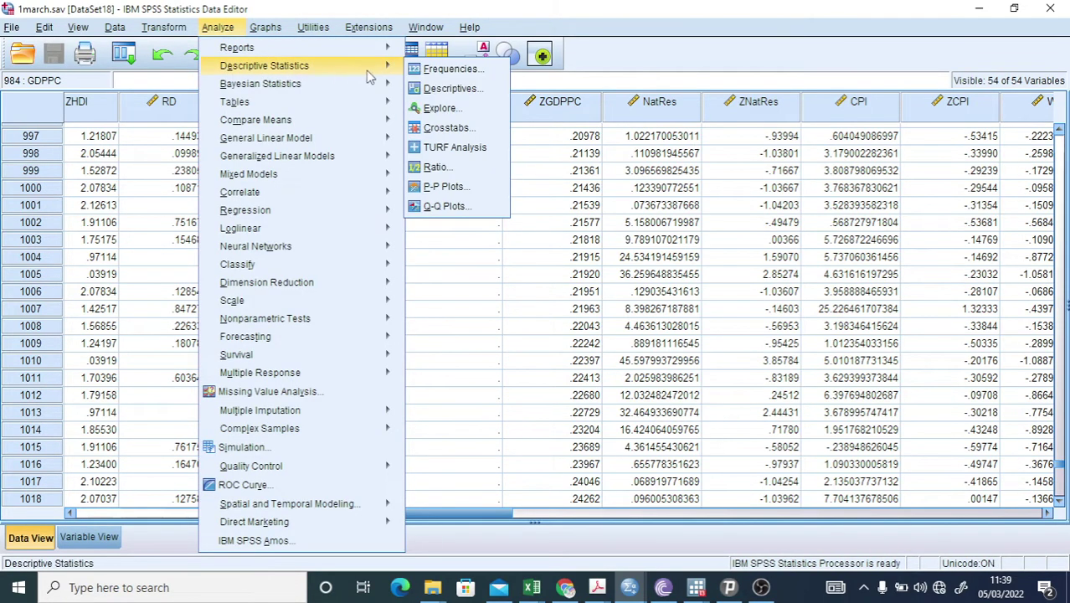
{"action": "left_click", "coordinate": [438, 108]}
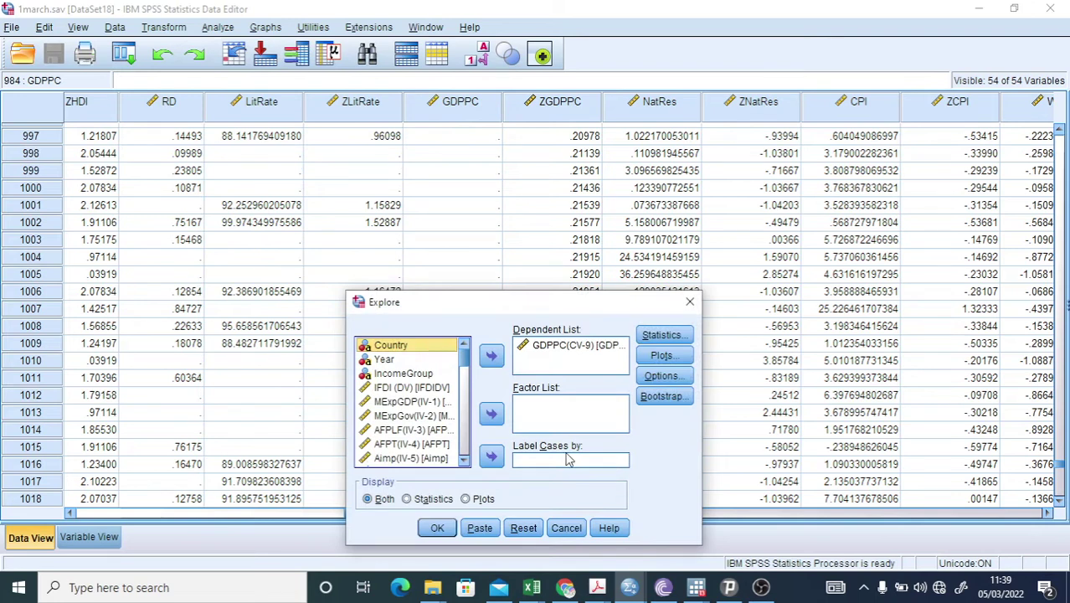
{"action": "left_click", "coordinate": [436, 529]}
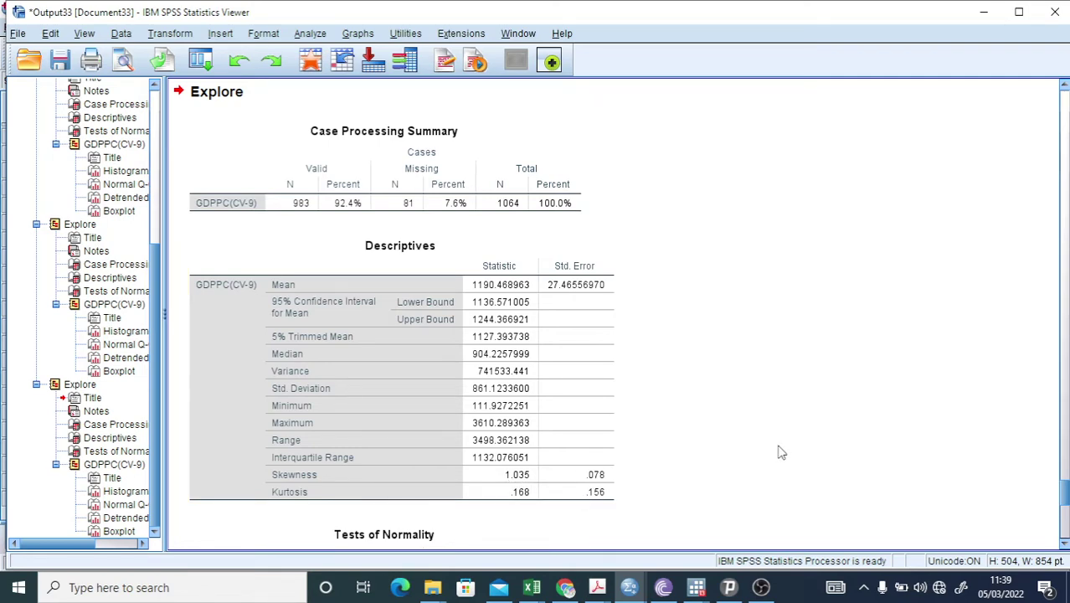
Step: Compare the new GDPPC(CV-9) Explore output with the previous run: descriptives, normality tests, histogram, Q-Q plots and boxplot outliers
{"action": "scroll", "coordinate": [779, 452], "scroll_direction": "up", "scroll_amount": 20}
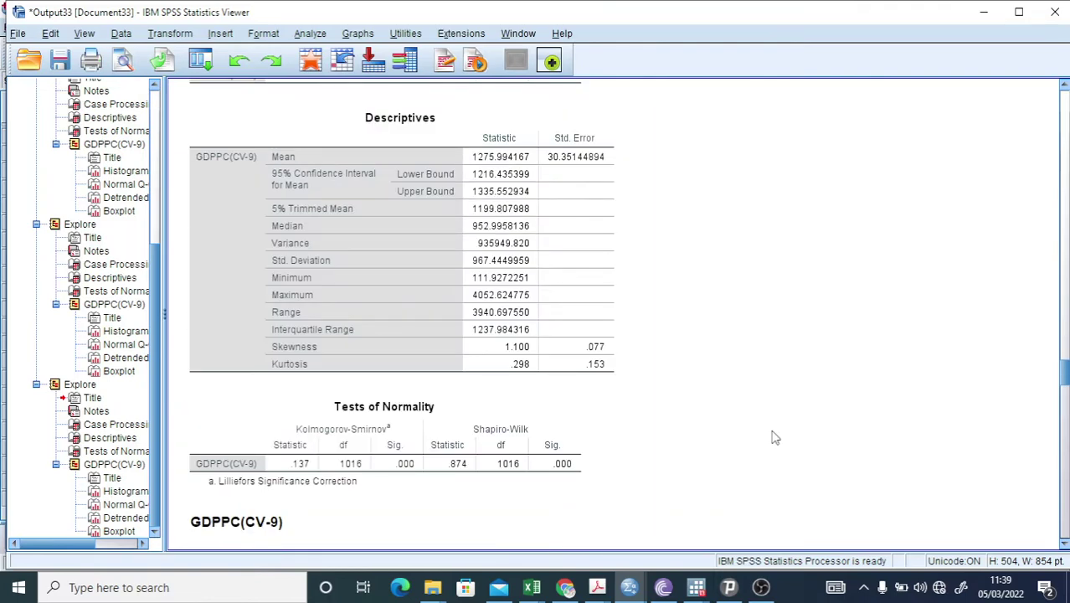
{"action": "scroll", "coordinate": [837, 442], "scroll_direction": "down", "scroll_amount": 4}
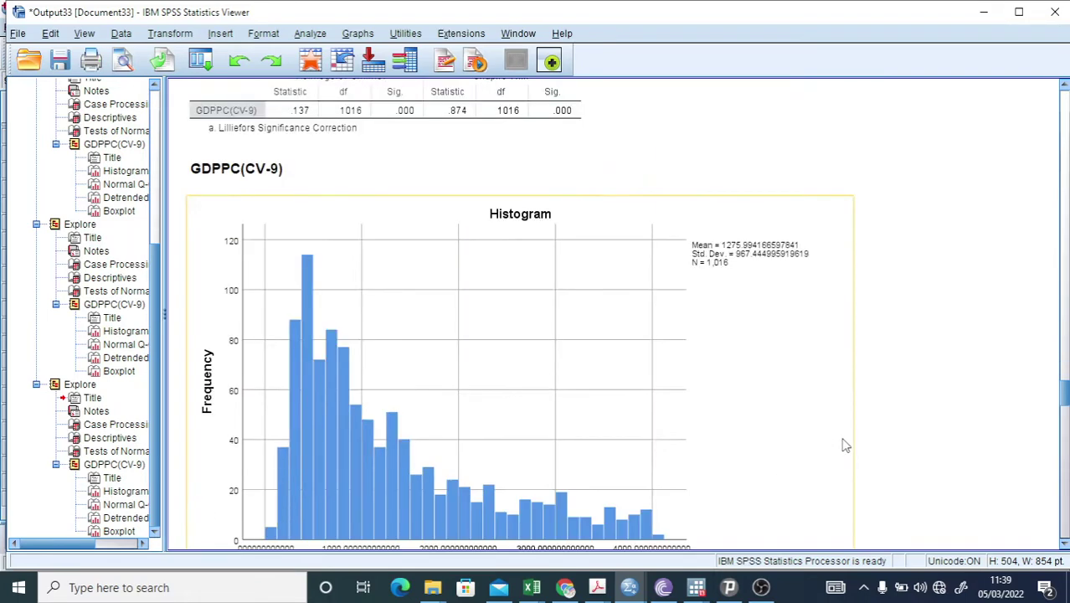
{"action": "scroll", "coordinate": [845, 446], "scroll_direction": "down", "scroll_amount": 15}
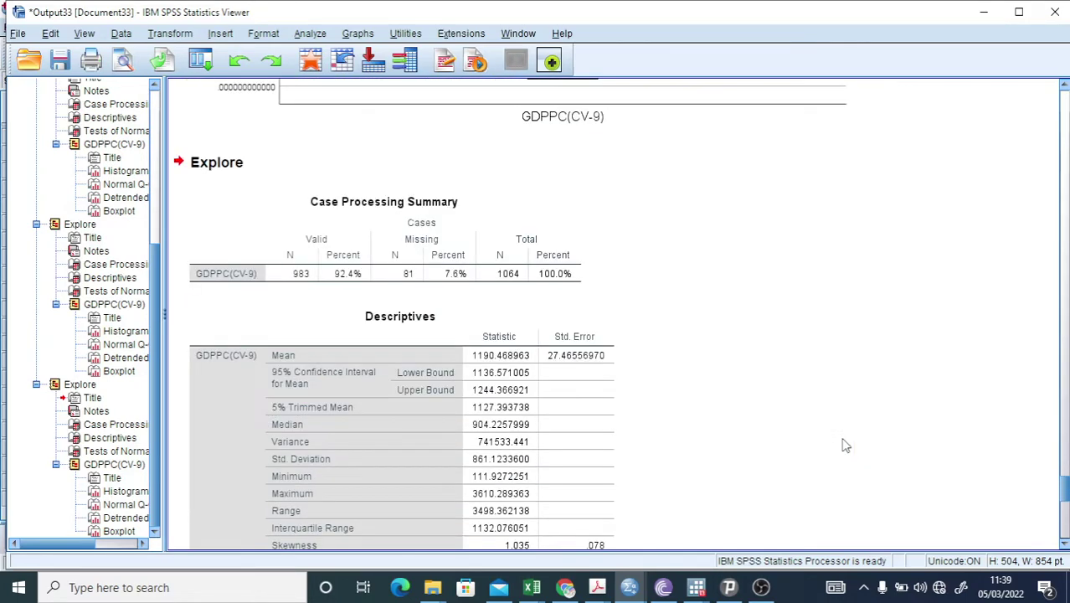
{"action": "scroll", "coordinate": [844, 445], "scroll_direction": "down", "scroll_amount": 3}
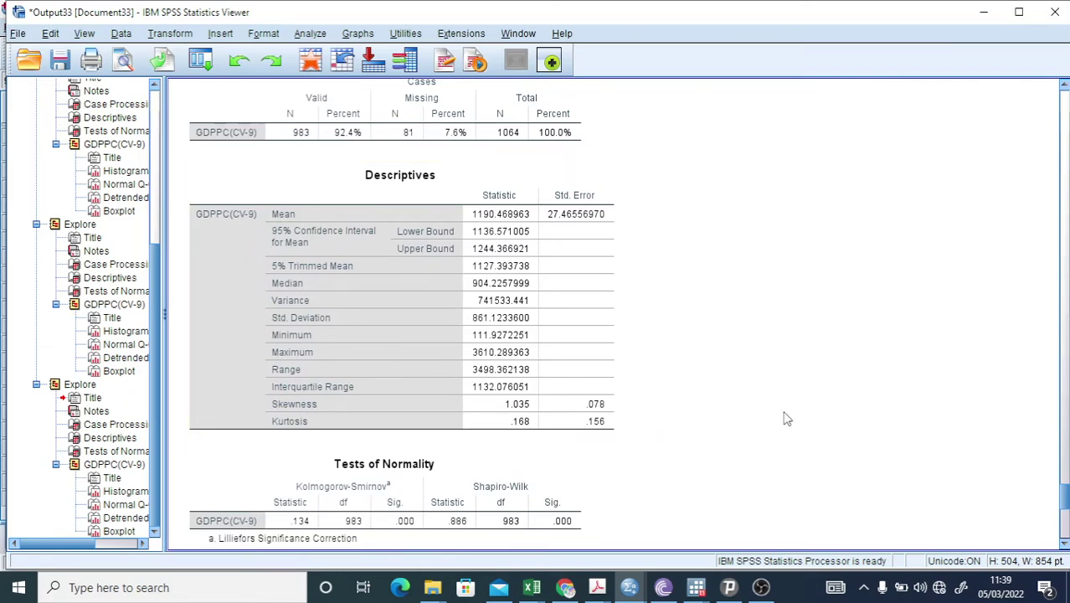
{"action": "scroll", "coordinate": [786, 419], "scroll_direction": "down", "scroll_amount": 10}
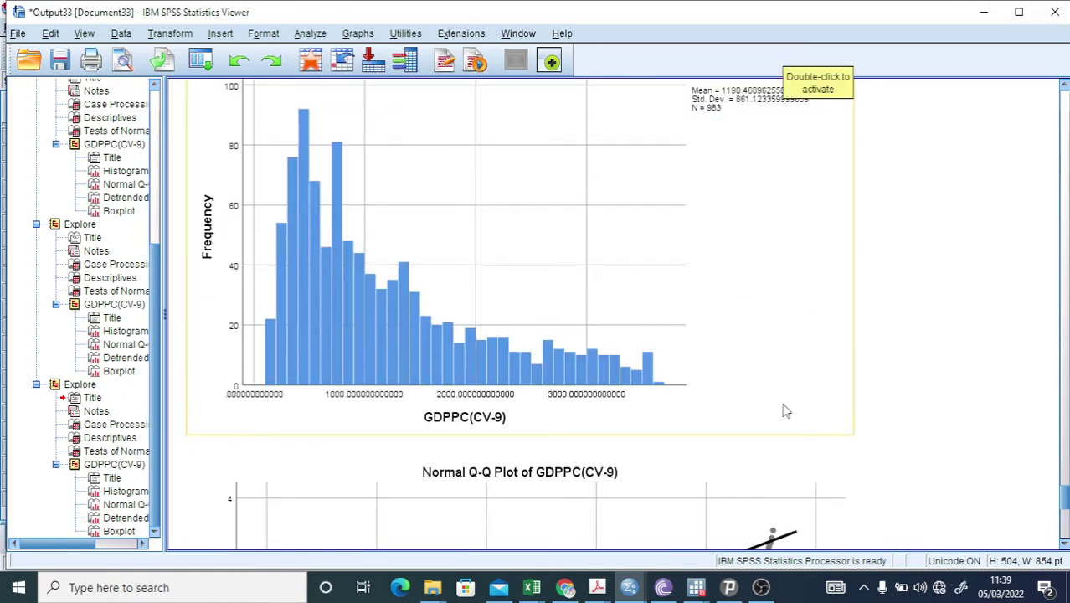
{"action": "scroll", "coordinate": [787, 411], "scroll_direction": "down", "scroll_amount": 10}
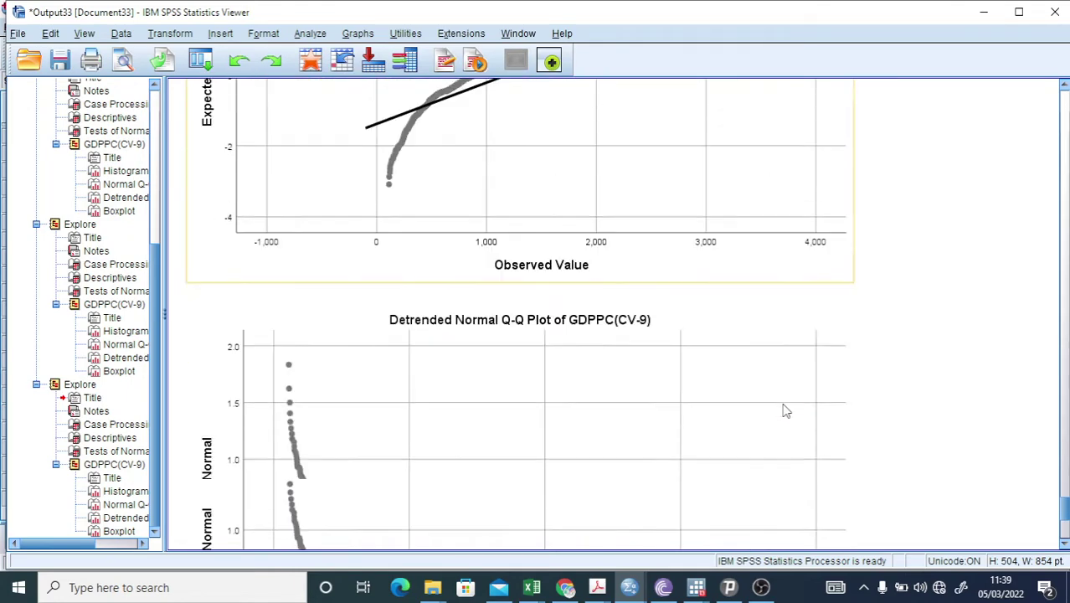
{"action": "scroll", "coordinate": [786, 412], "scroll_direction": "down", "scroll_amount": 3}
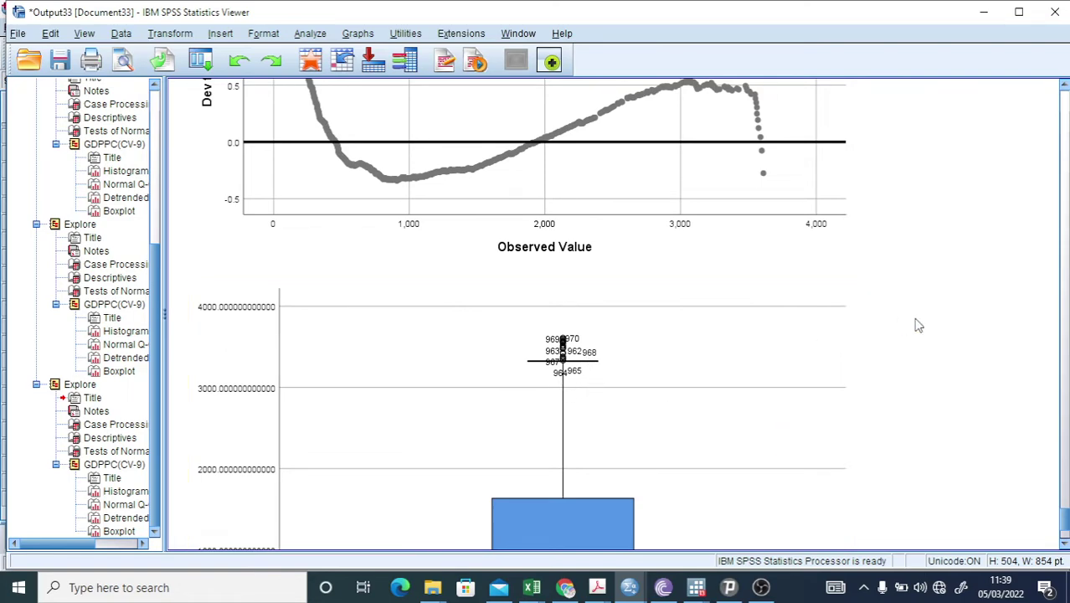
{"action": "scroll", "coordinate": [919, 326], "scroll_direction": "up", "scroll_amount": 8}
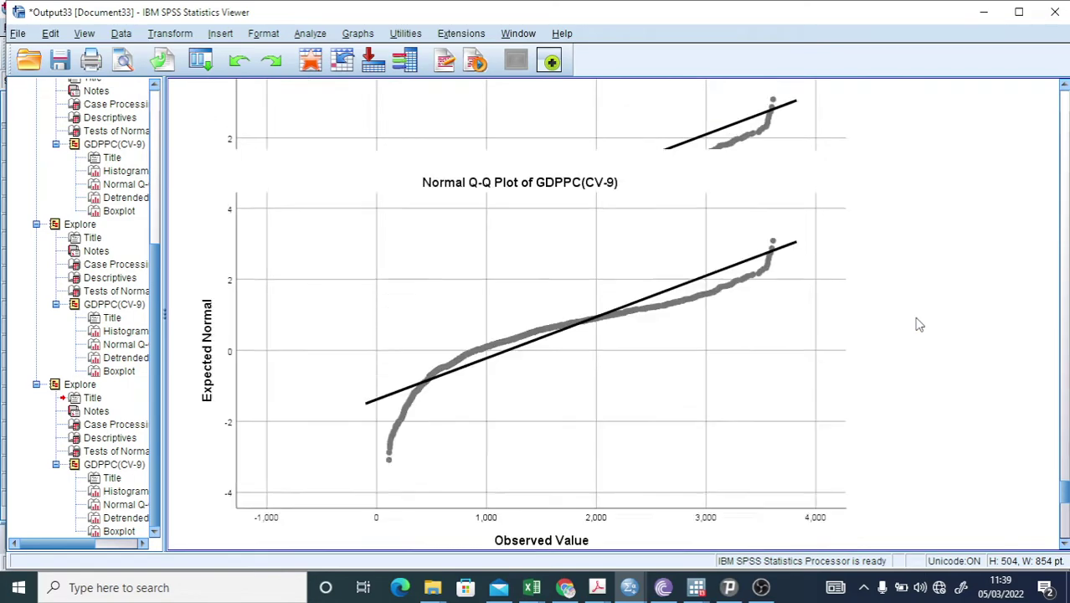
{"action": "scroll", "coordinate": [919, 325], "scroll_direction": "up", "scroll_amount": 2}
{"action": "scroll", "coordinate": [919, 324], "scroll_direction": "up", "scroll_amount": 1}
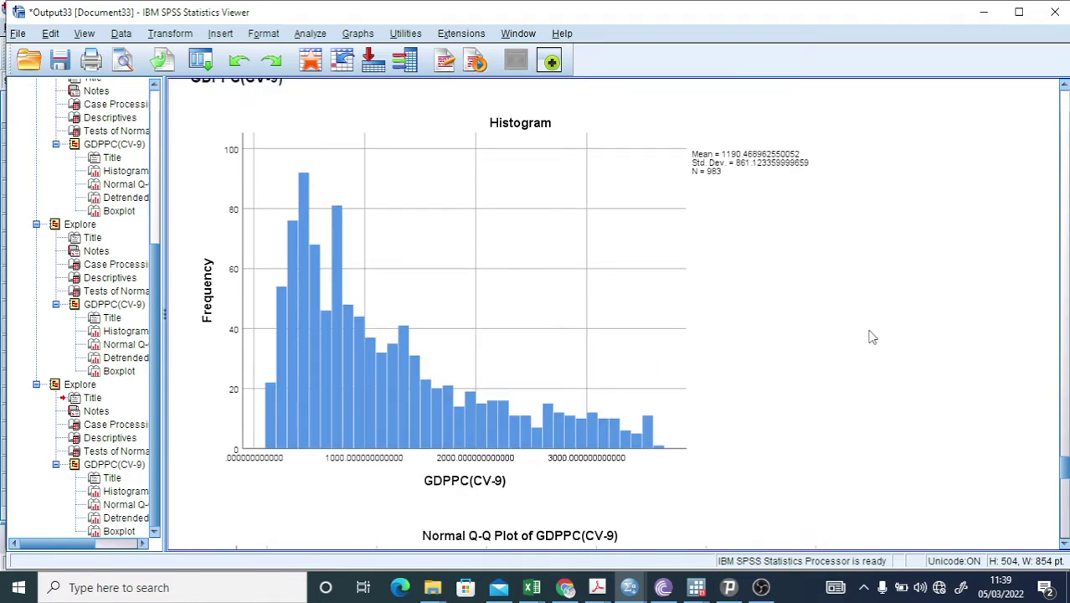
Step: Add a normal distribution curve with automatic parameters to the latest GDPPC(CV-9) histogram and close the chart editor
{"action": "left_click", "coordinate": [541, 331]}
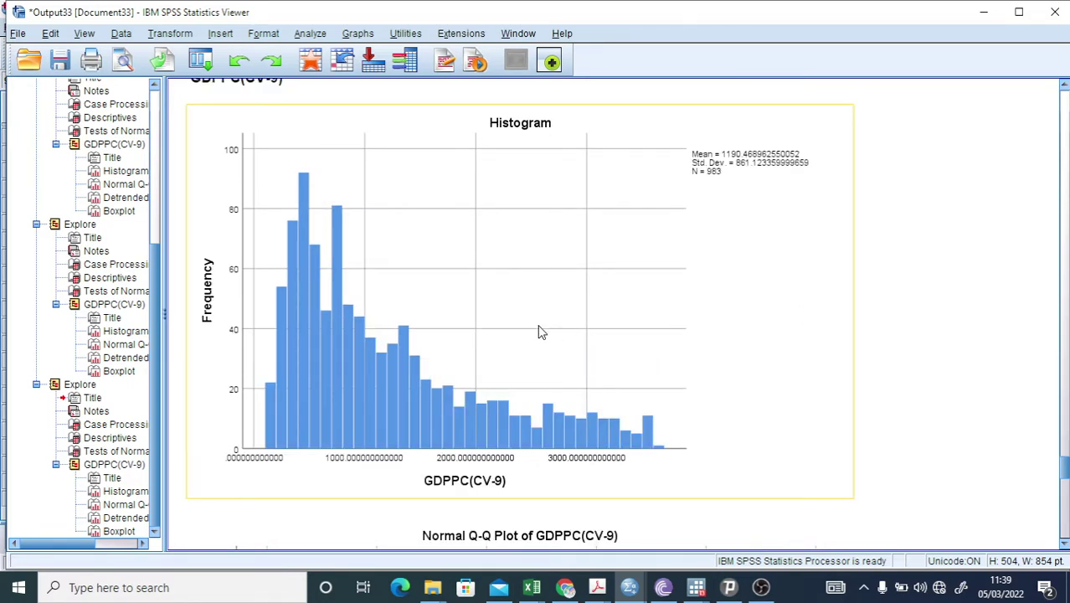
{"action": "double_click", "coordinate": [494, 293]}
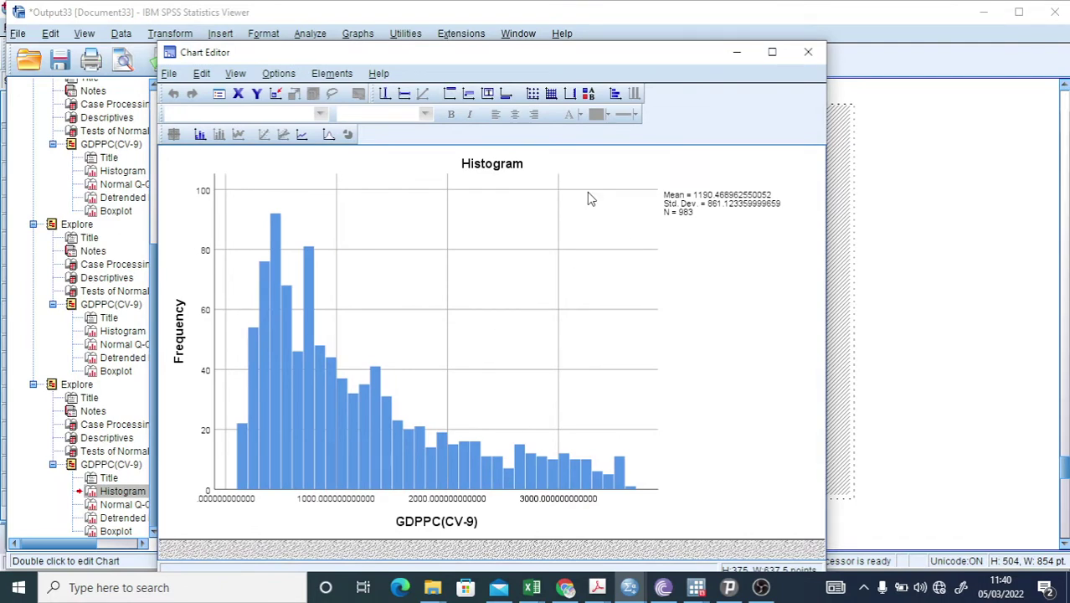
{"action": "left_click", "coordinate": [338, 74]}
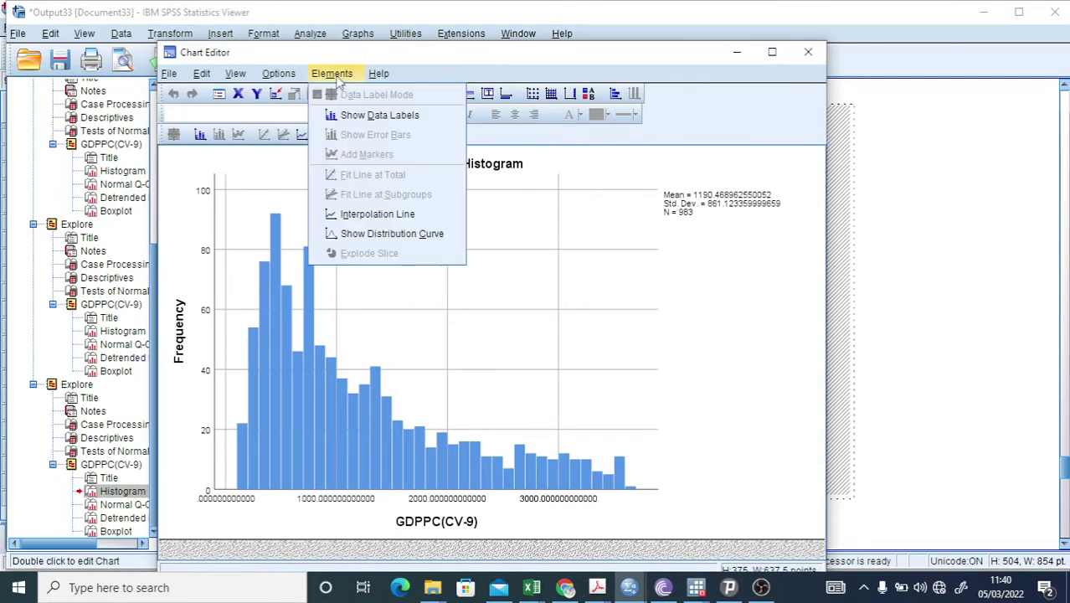
{"action": "left_click", "coordinate": [378, 237]}
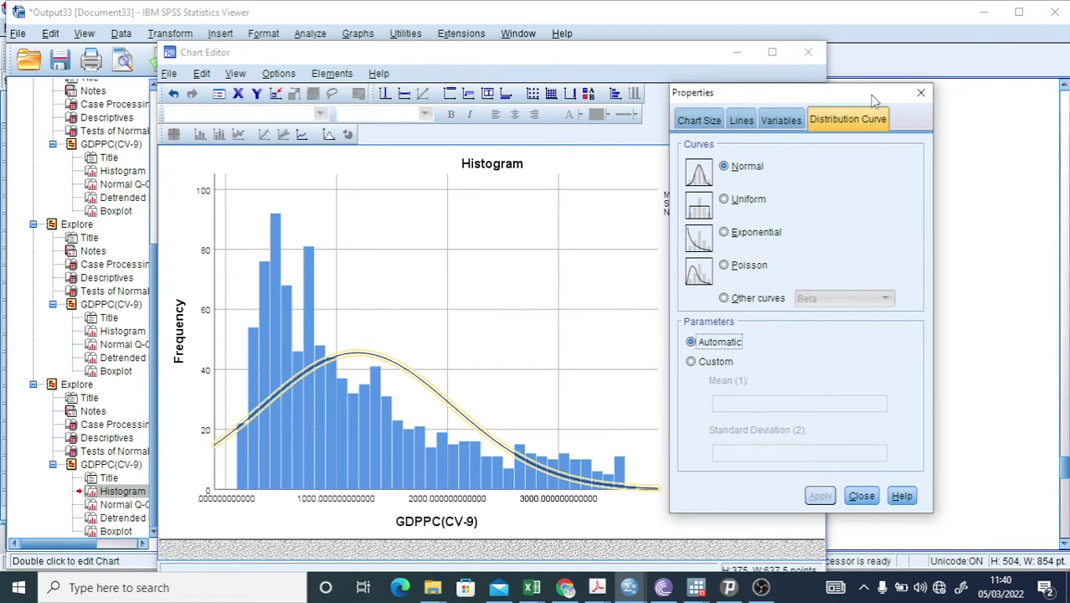
{"action": "mouse_move", "coordinate": [872, 101]}
{"action": "left_mouse_down"}
{"action": "mouse_move", "coordinate": [963, 98]}
{"action": "mouse_move", "coordinate": [1005, 79]}
{"action": "left_mouse_up"}
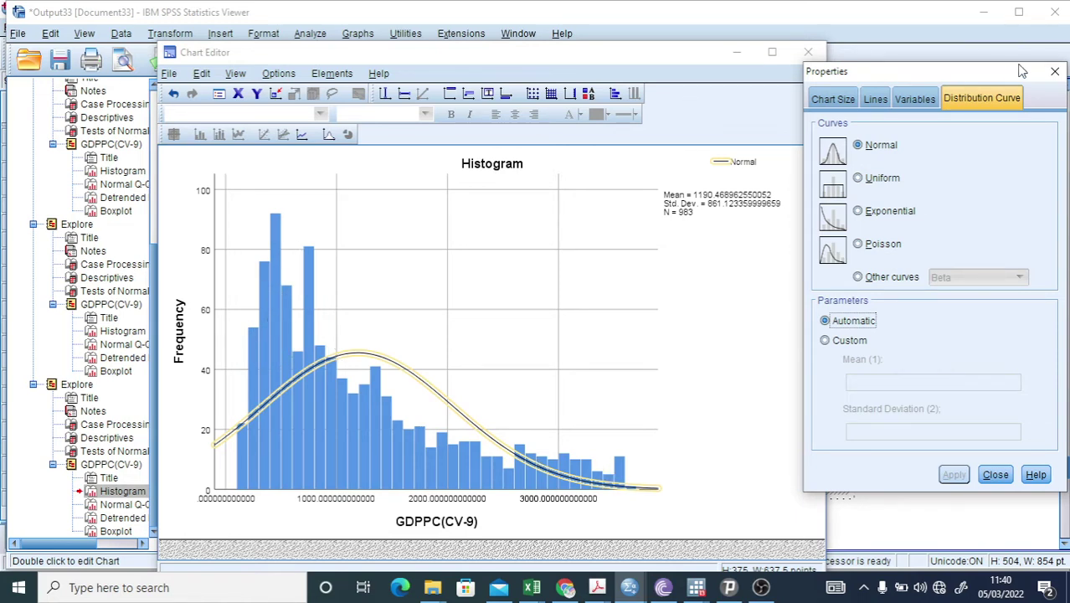
{"action": "left_click", "coordinate": [1055, 71]}
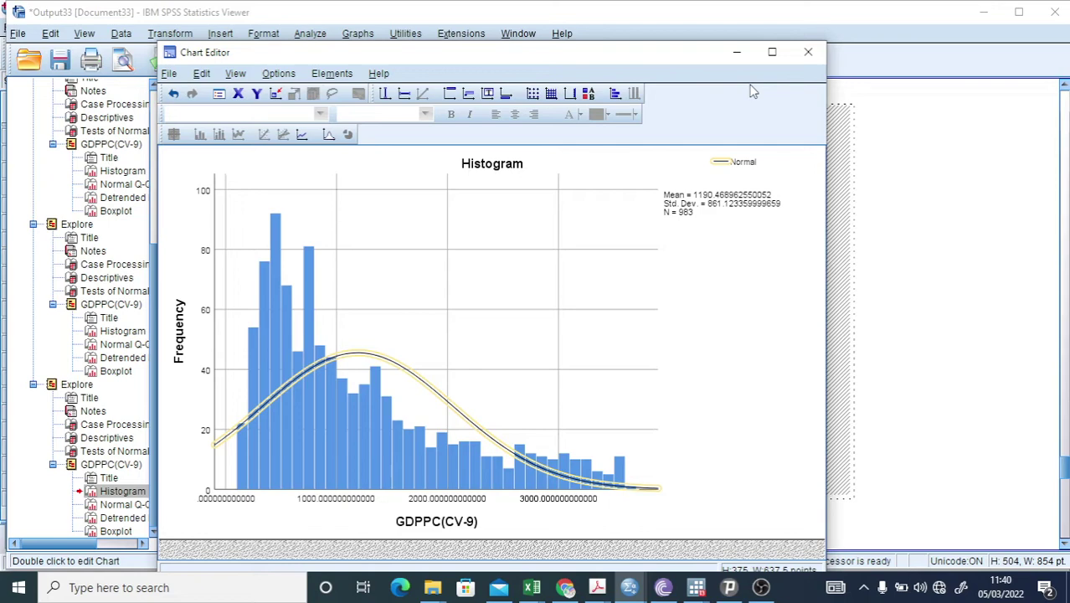
{"action": "left_click", "coordinate": [808, 52]}
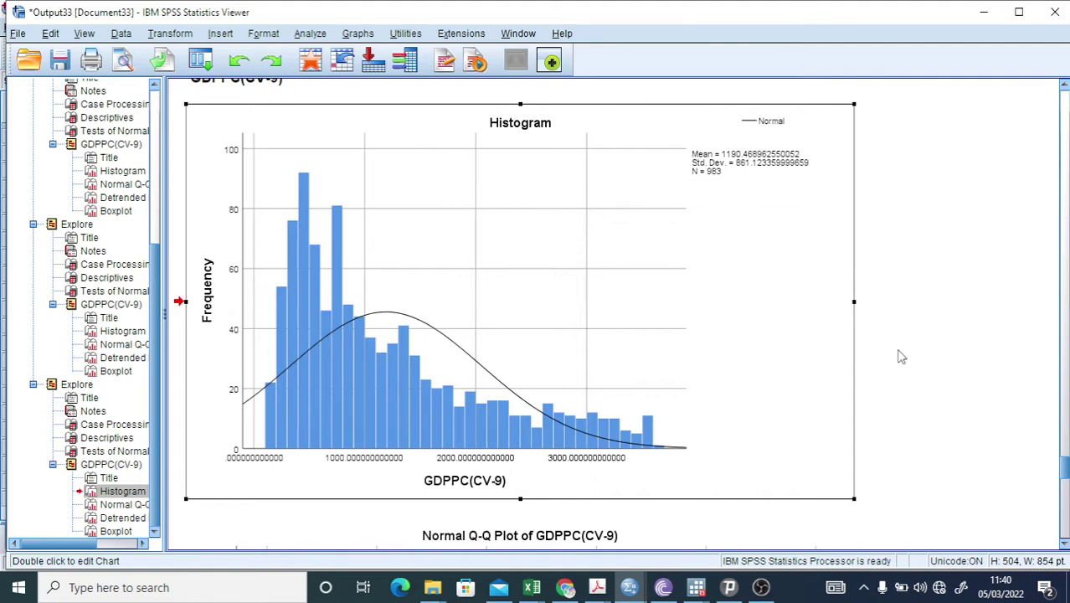
Step: Recheck the skewness, kurtosis and normality tests of GDPPC(CV-9), and select the GDPPC column in the 1march.sav data
{"action": "scroll", "coordinate": [902, 353], "scroll_direction": "up", "scroll_amount": 8}
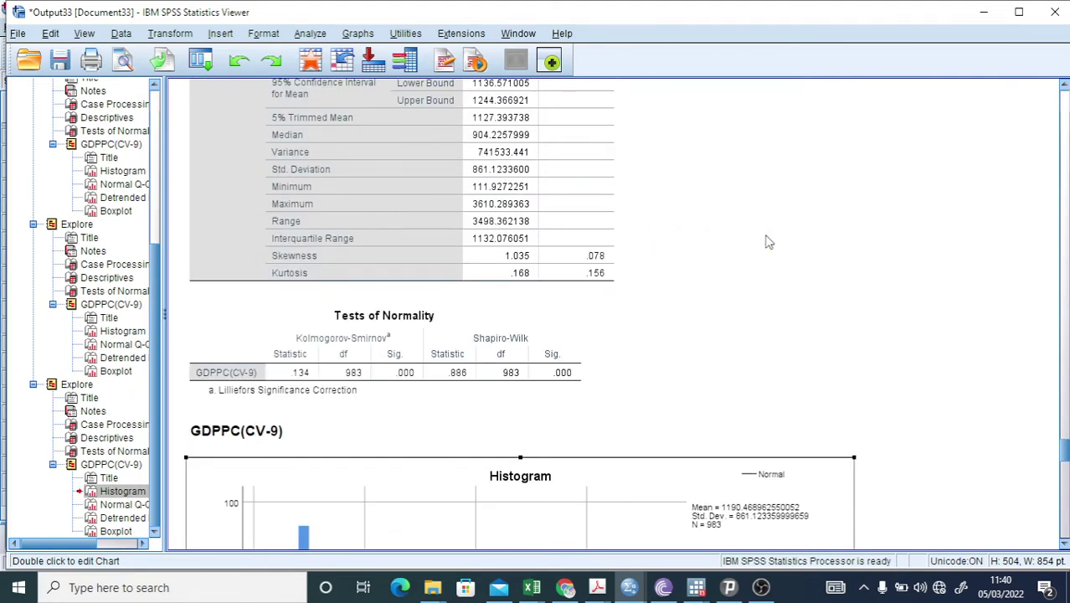
{"action": "scroll", "coordinate": [768, 242], "scroll_direction": "up", "scroll_amount": 2}
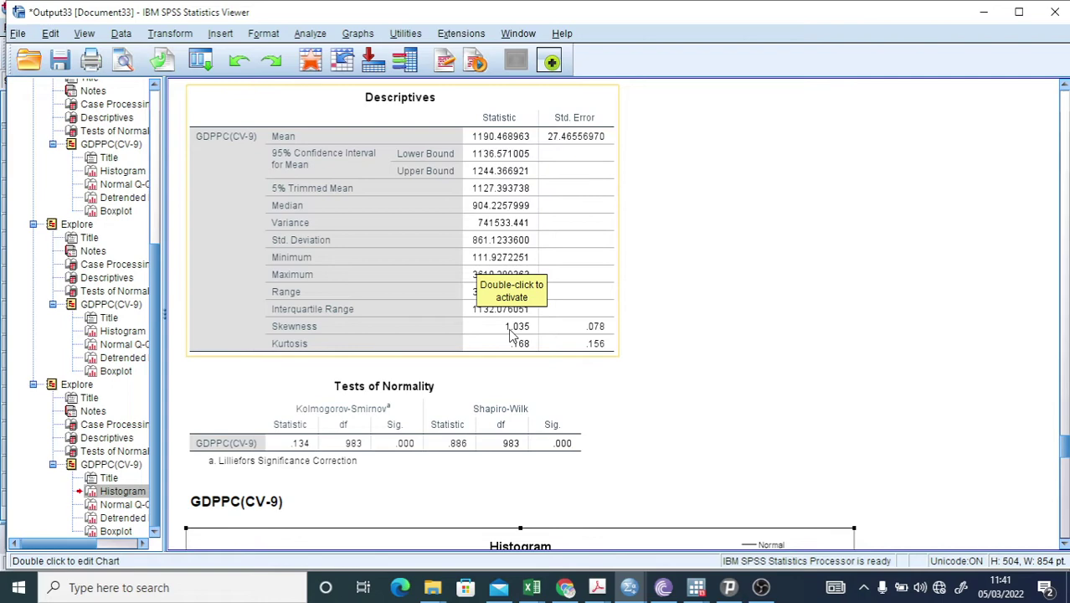
{"action": "left_click", "coordinate": [630, 590]}
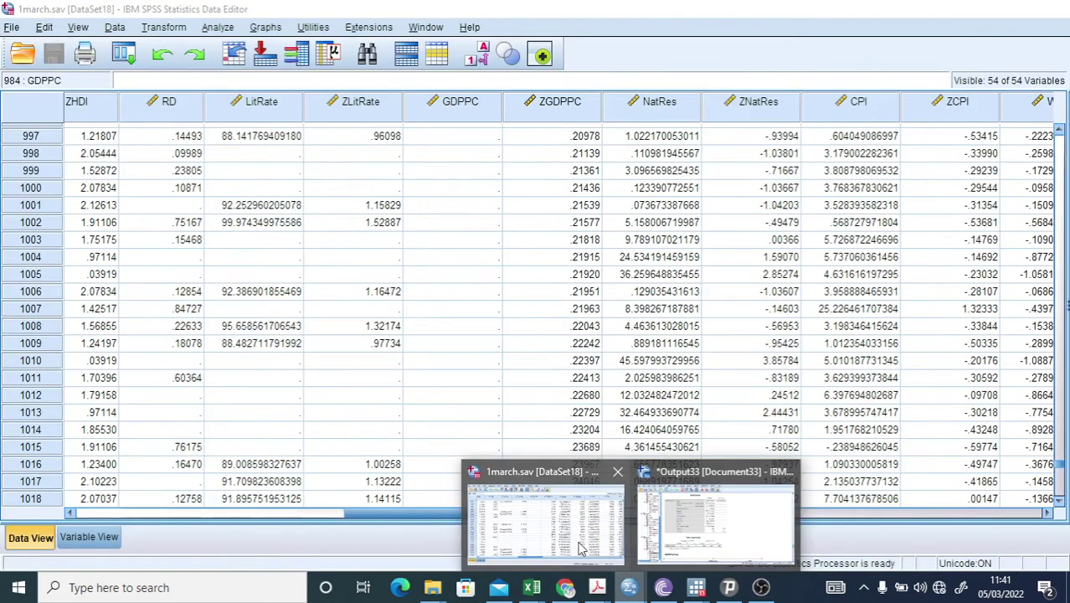
{"action": "left_click", "coordinate": [584, 548]}
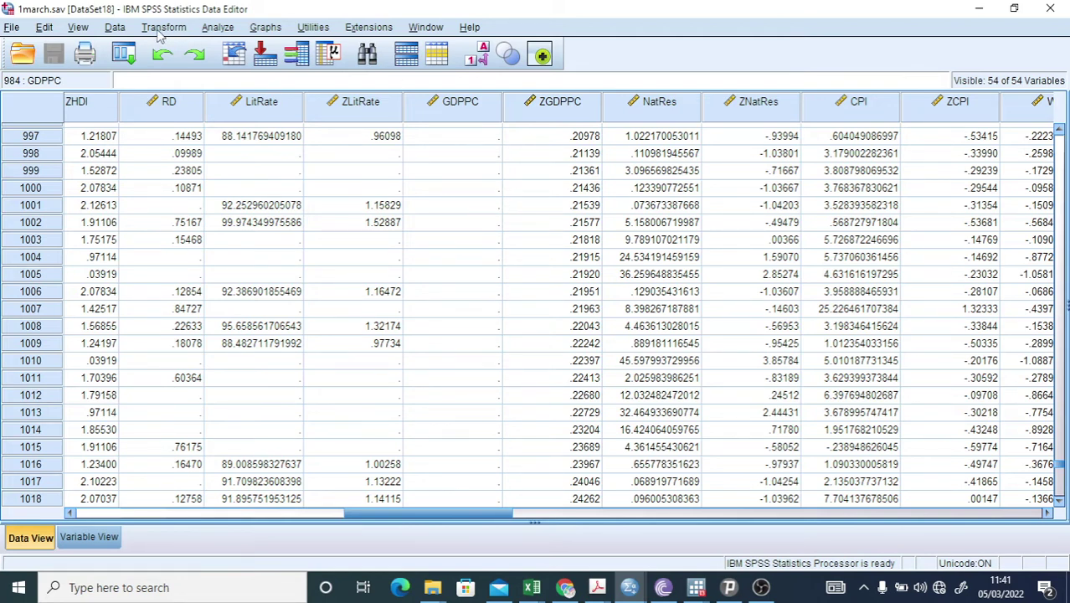
{"action": "left_click", "coordinate": [455, 107]}
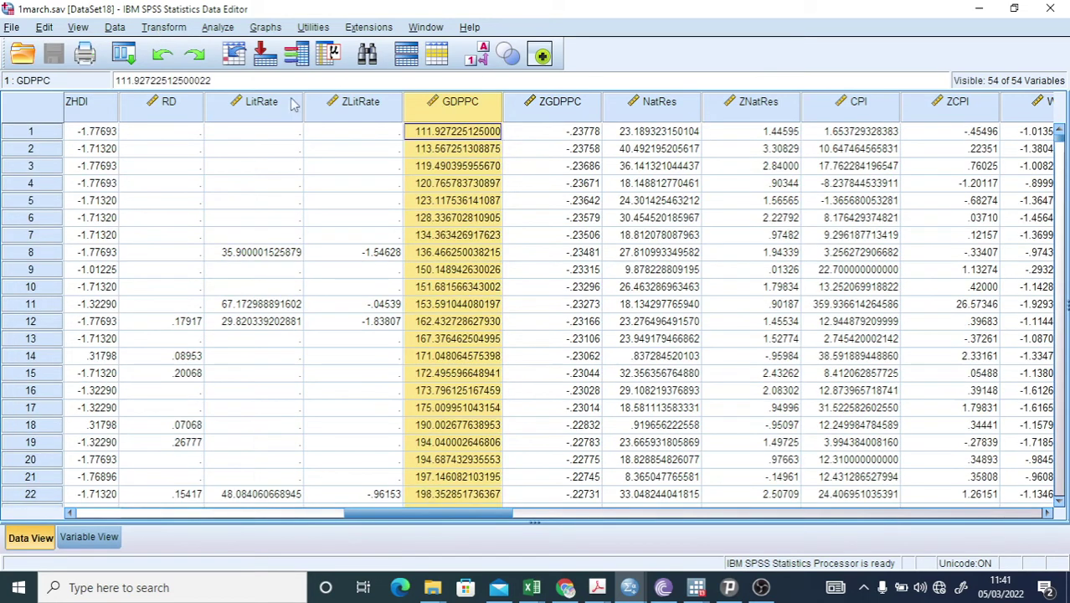
Step: Set up a Compute Variable transformation with the old numeric expression cleared and the target variable named Lgdppc
{"action": "left_click", "coordinate": [158, 31]}
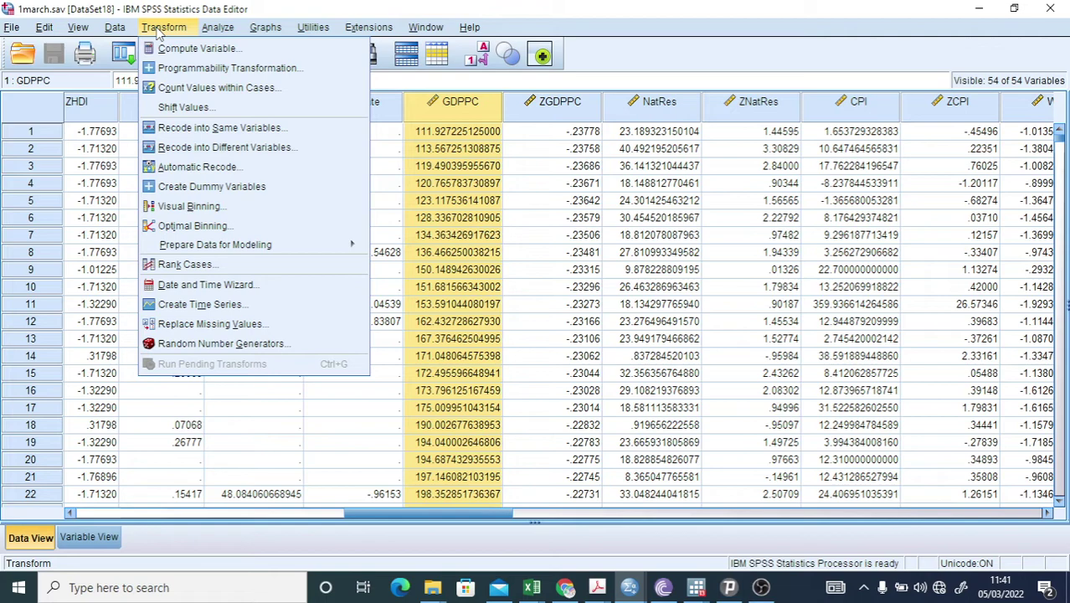
{"action": "left_click", "coordinate": [195, 49]}
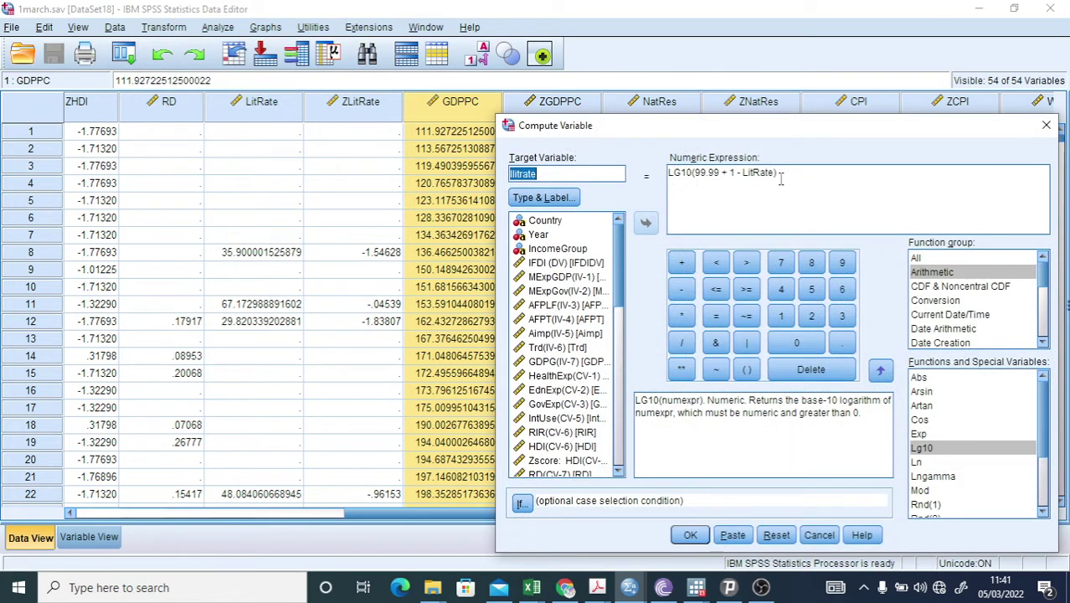
{"action": "left_click_drag", "start_coordinate": [777, 173], "coordinate": [601, 173]}
{"action": "key", "text": "Delete"}
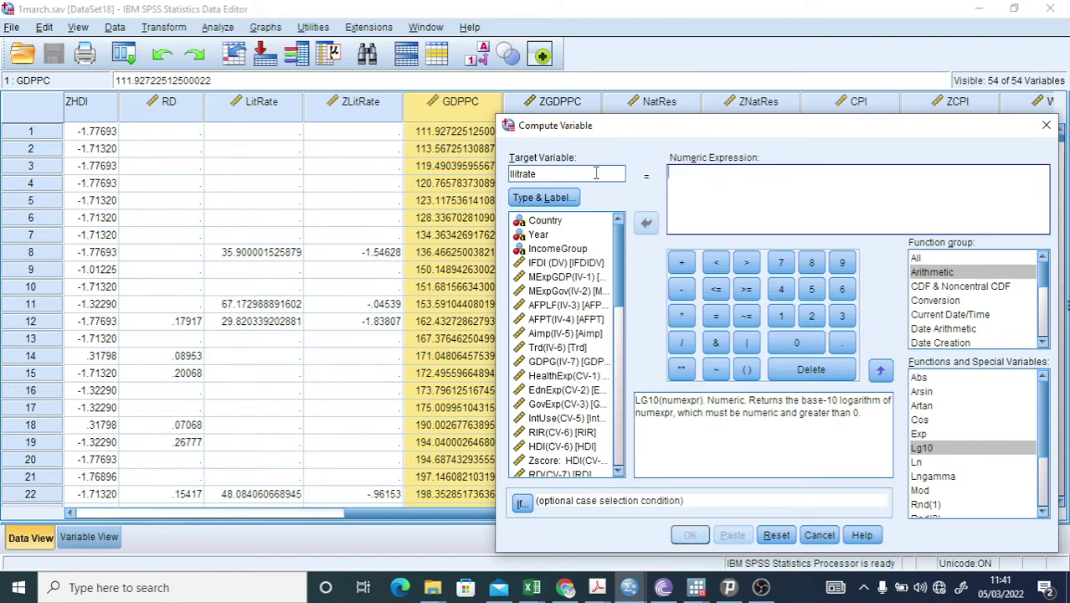
{"action": "double_click", "coordinate": [513, 173]}
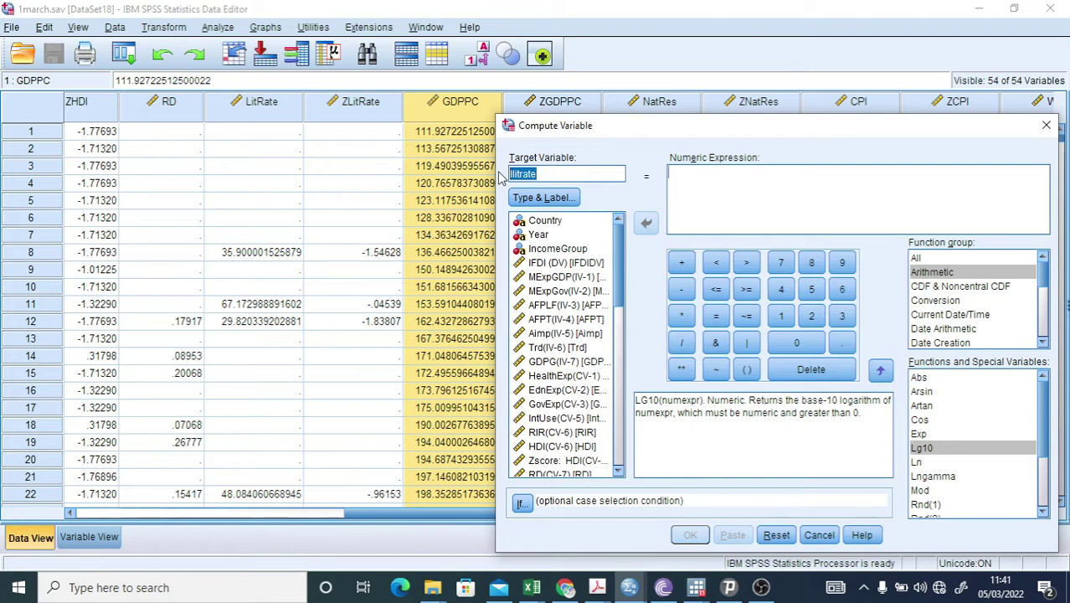
{"action": "type", "text": "Log"}
{"action": "key", "text": "BackSpace"}
{"action": "type", "text": "gdppc"}
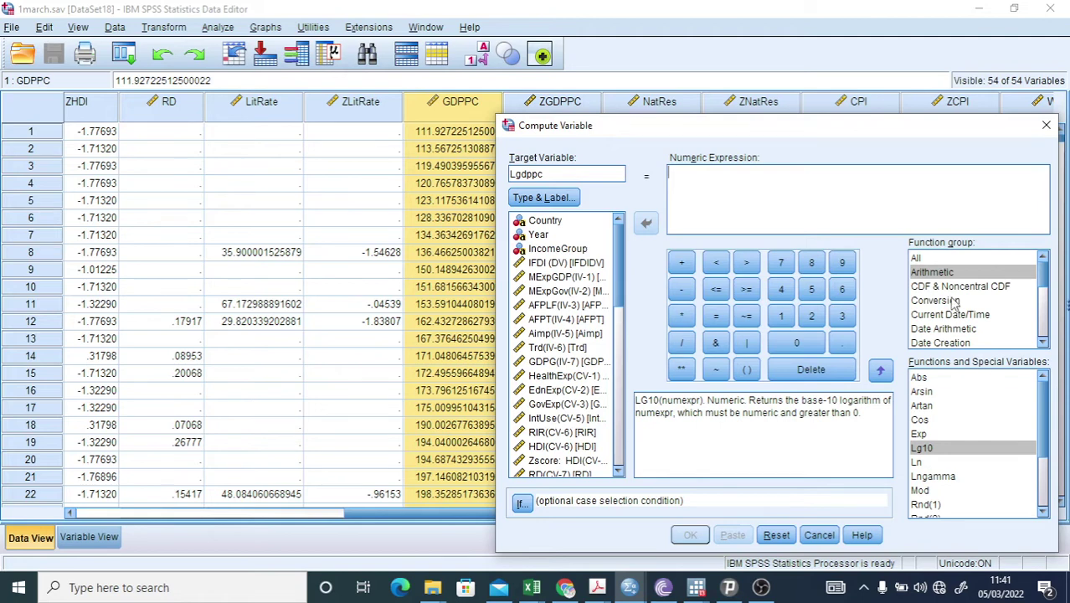
Step: Define the numeric expression as LG10(GDPPC) using the arithmetic Lg10 function and compute the variable
{"action": "left_click", "coordinate": [940, 274]}
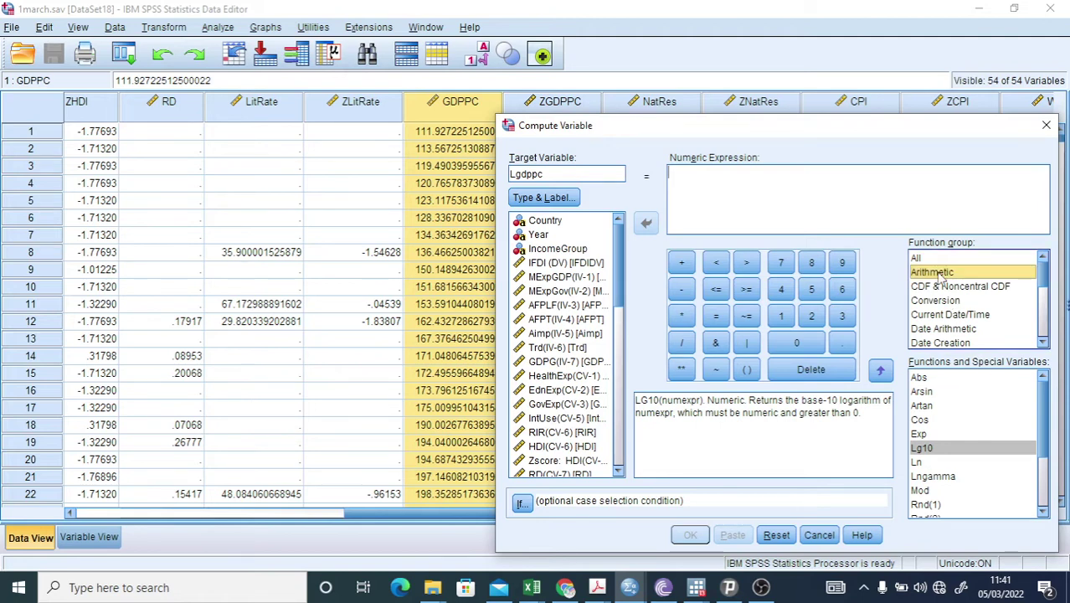
{"action": "left_click", "coordinate": [937, 451]}
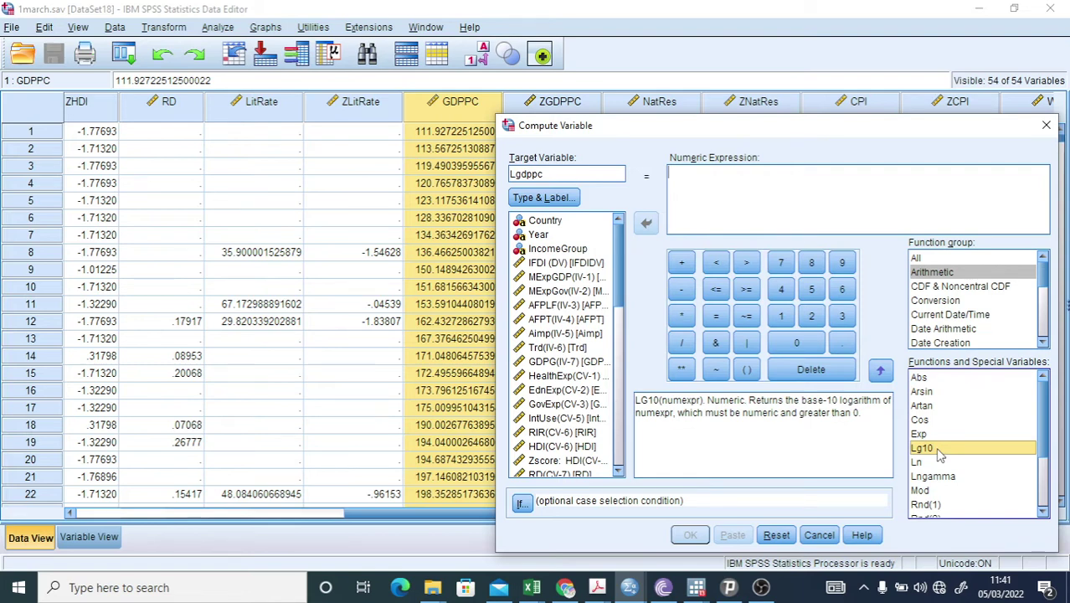
{"action": "double_click", "coordinate": [940, 453]}
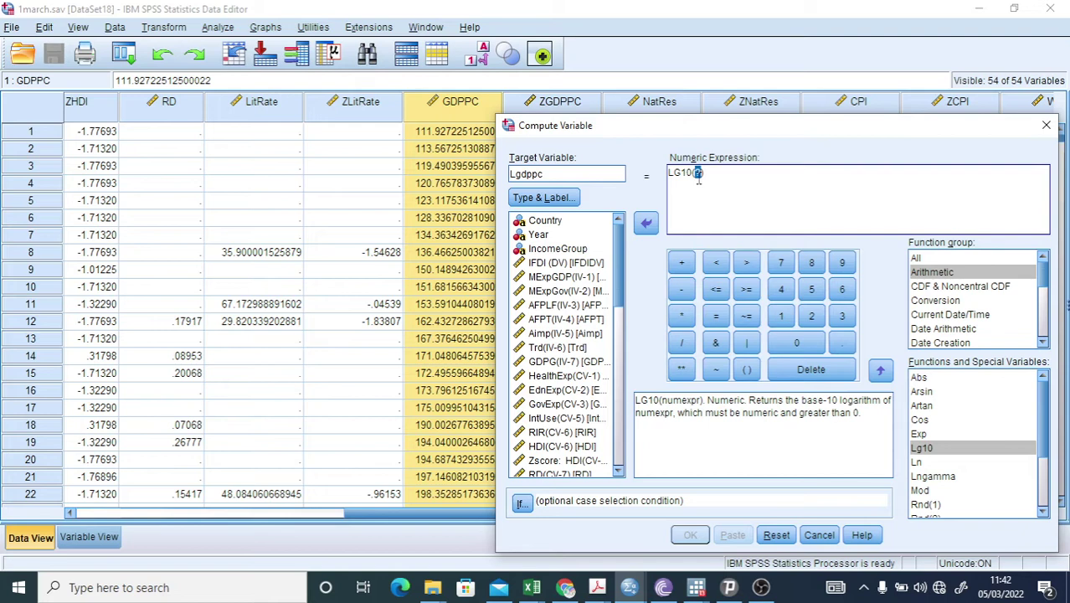
{"action": "scroll", "coordinate": [569, 402], "scroll_direction": "down", "scroll_amount": 3}
{"action": "left_click", "coordinate": [577, 413]}
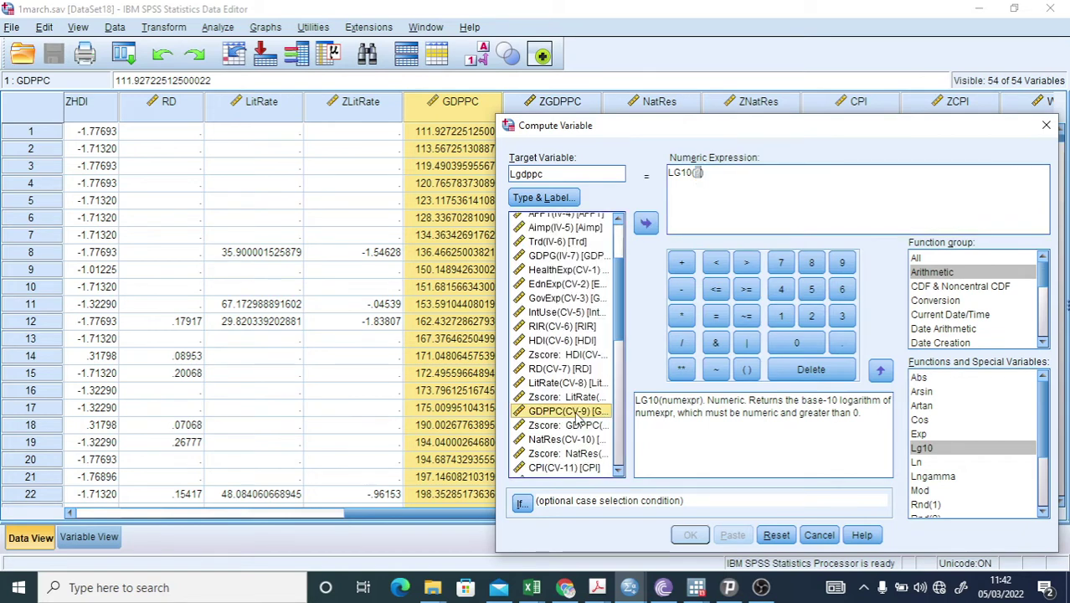
{"action": "double_click", "coordinate": [577, 413]}
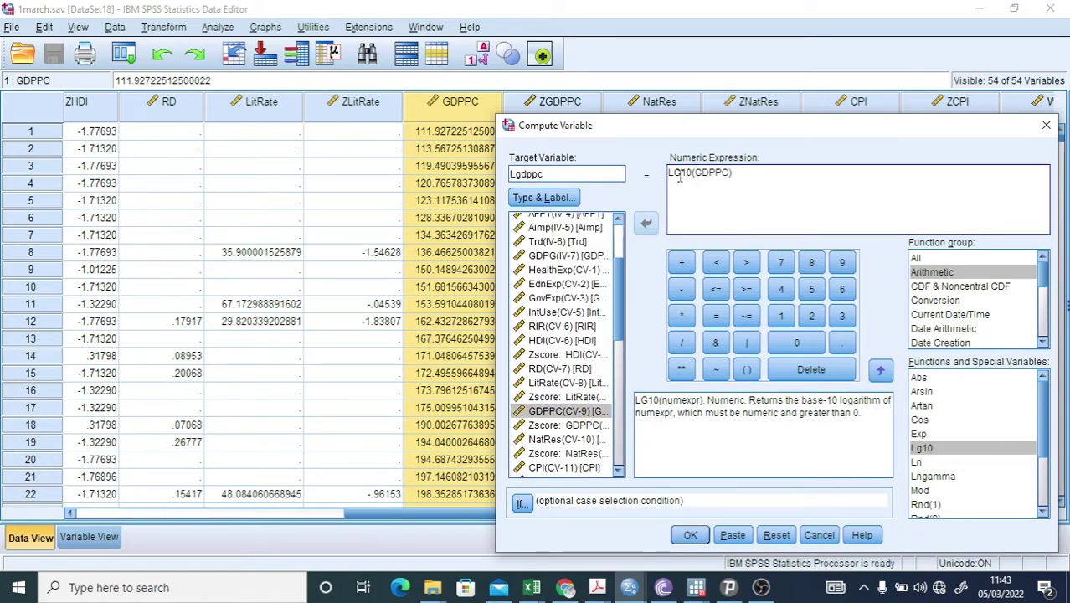
{"action": "left_click", "coordinate": [690, 536]}
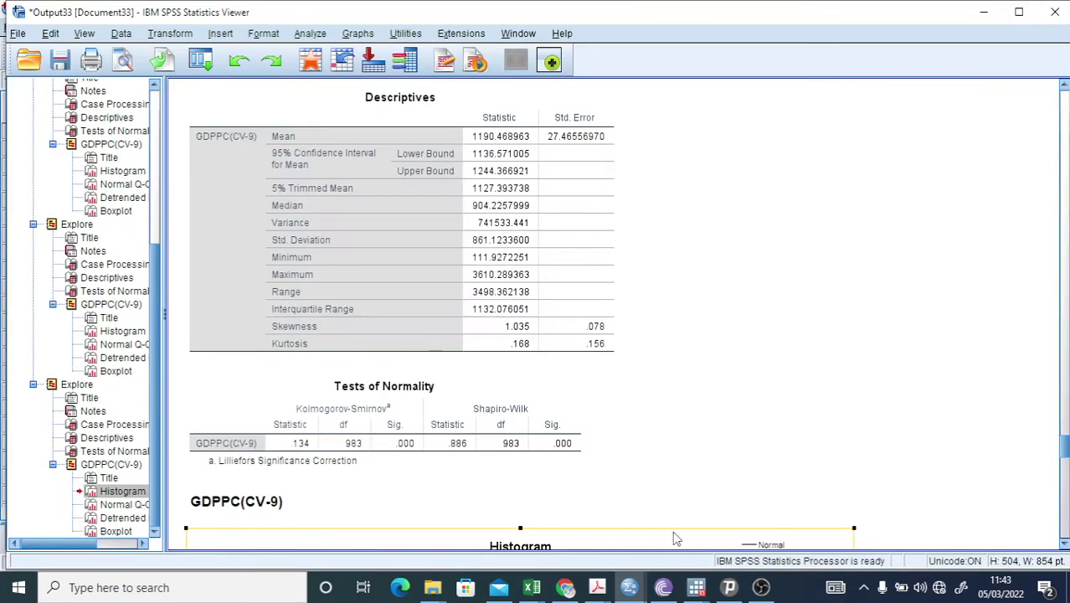
Step: Return to the 1march.sav data and select the newly computed Lgdppc column
{"action": "left_click", "coordinate": [629, 587]}
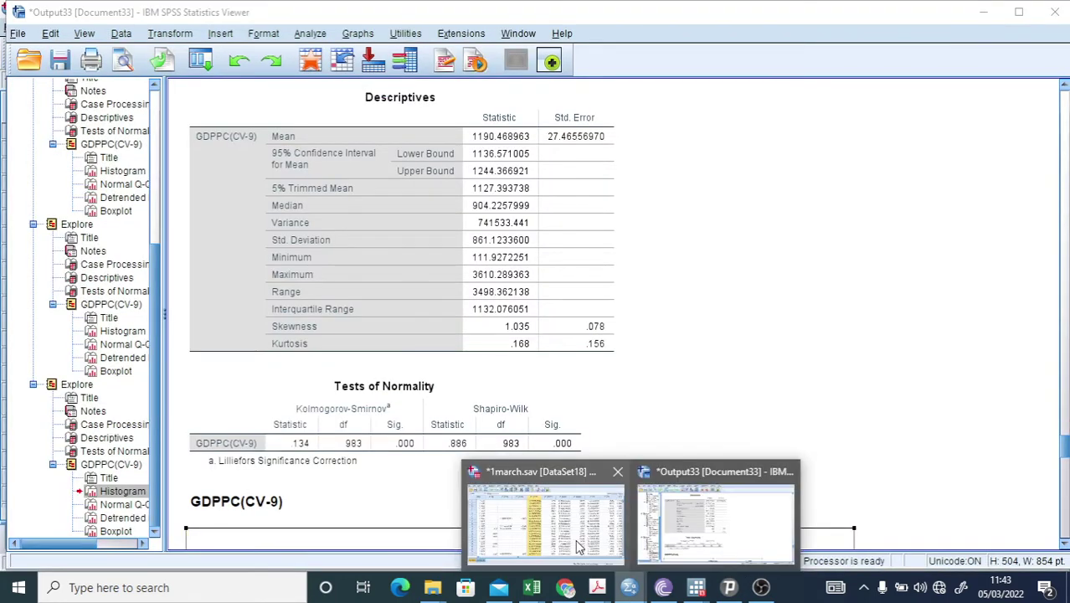
{"action": "left_click", "coordinate": [578, 546]}
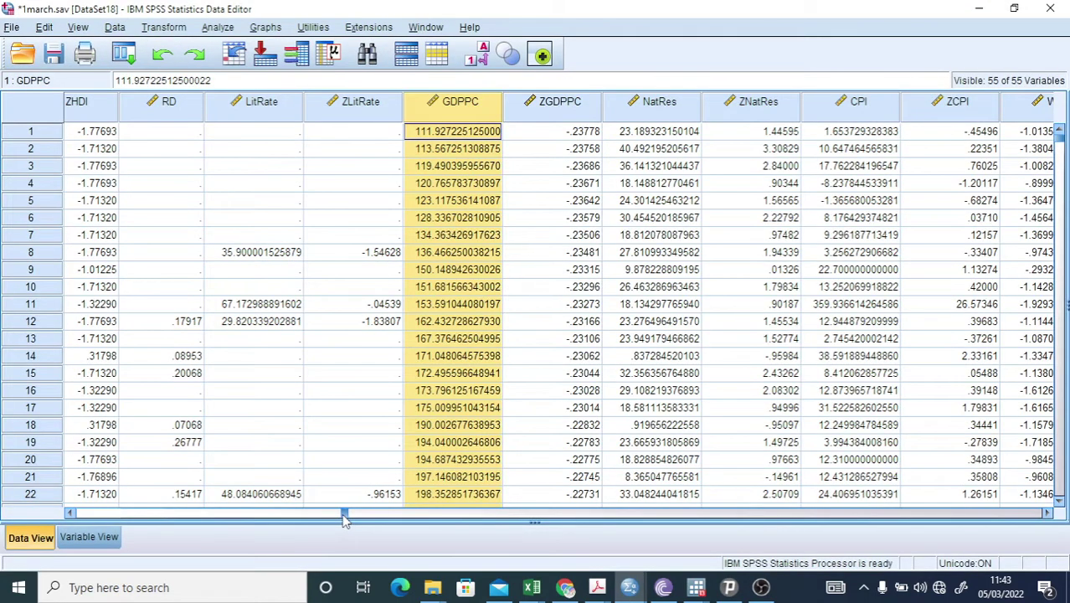
{"action": "left_click_drag", "start_coordinate": [343, 520], "coordinate": [954, 498]}
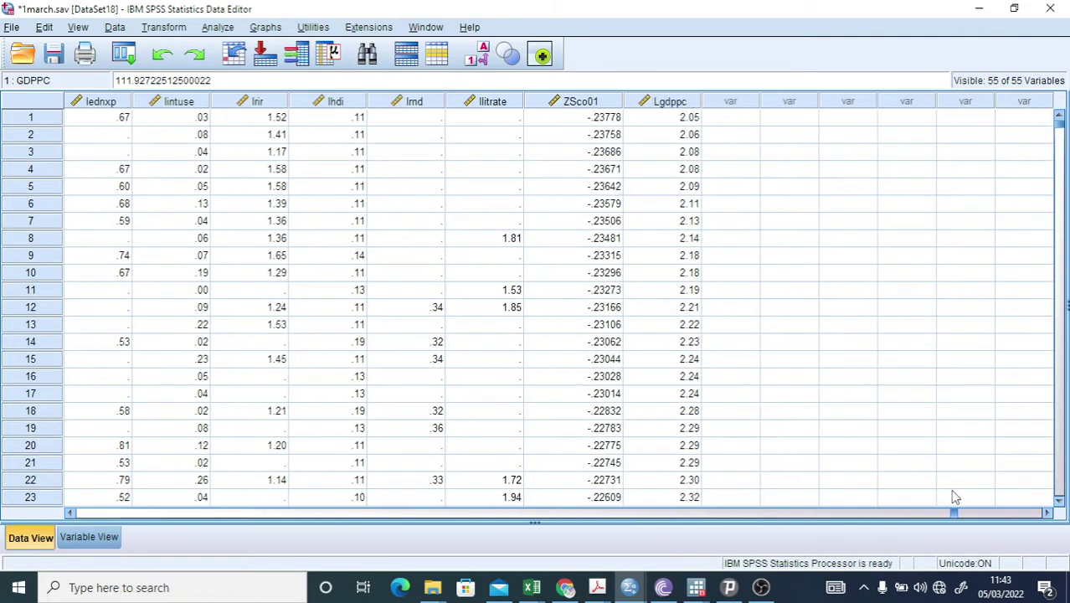
{"action": "left_click", "coordinate": [682, 106]}
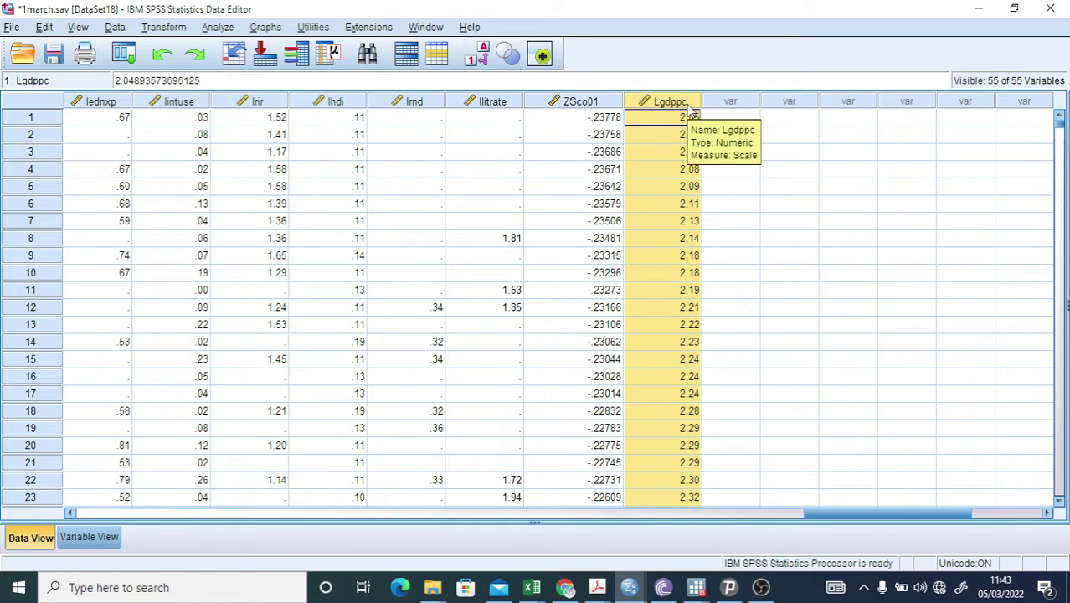
Step: Run Explore with Lgdppc replacing GDPPC(CV-9) as the dependent variable, displaying both statistics and plots
{"action": "left_click", "coordinate": [214, 28]}
{"action": "mouse_move", "coordinate": [279, 67]}
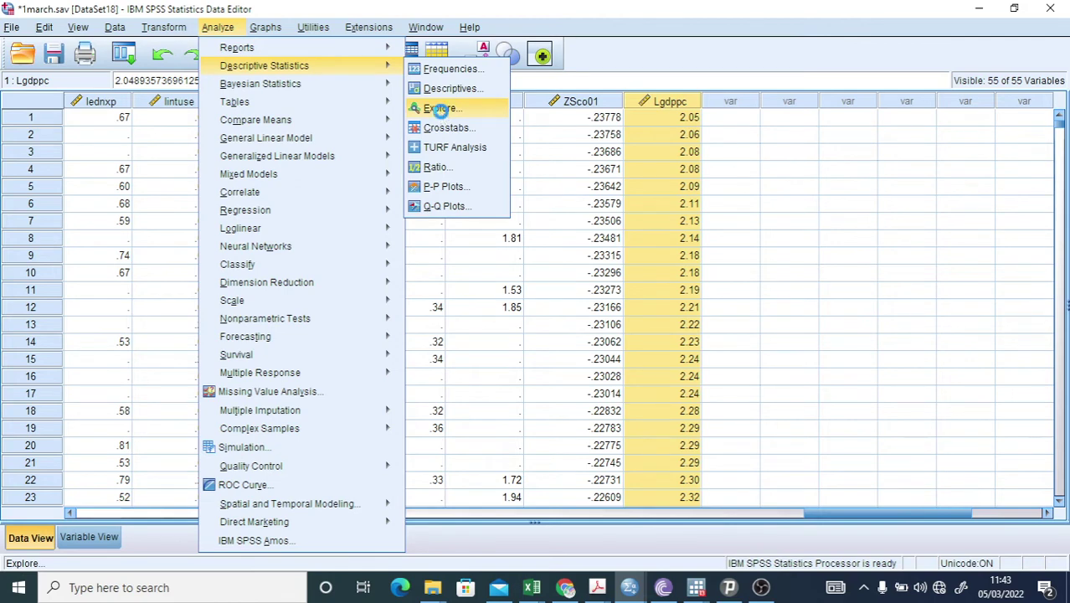
{"action": "left_click", "coordinate": [442, 109]}
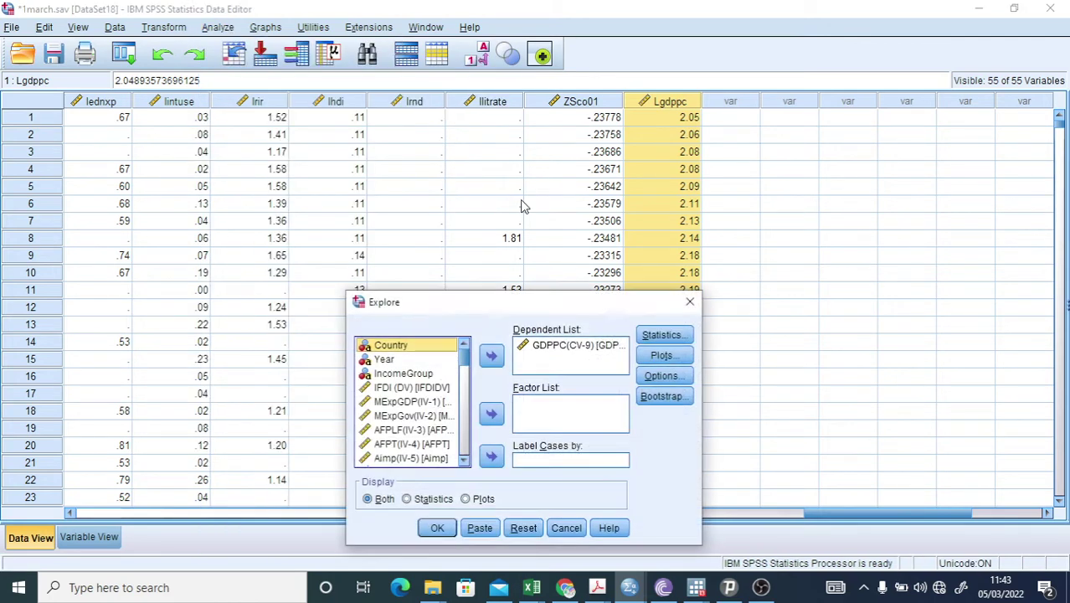
{"action": "left_click", "coordinate": [586, 347]}
{"action": "left_click", "coordinate": [493, 359]}
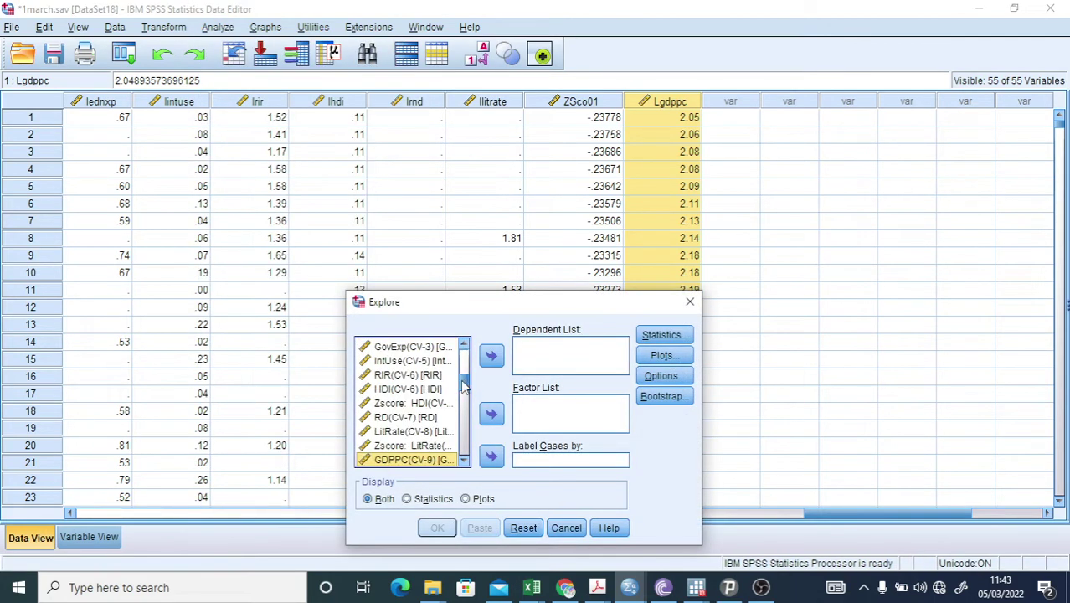
{"action": "left_click_drag", "start_coordinate": [466, 384], "coordinate": [466, 462]}
{"action": "left_click", "coordinate": [395, 461]}
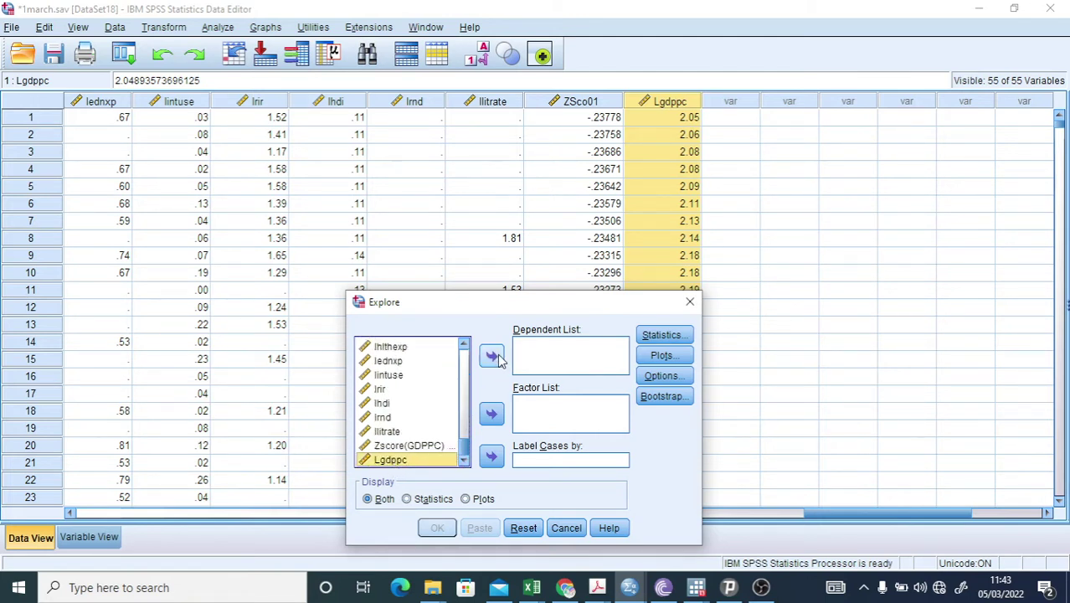
{"action": "left_click", "coordinate": [493, 357]}
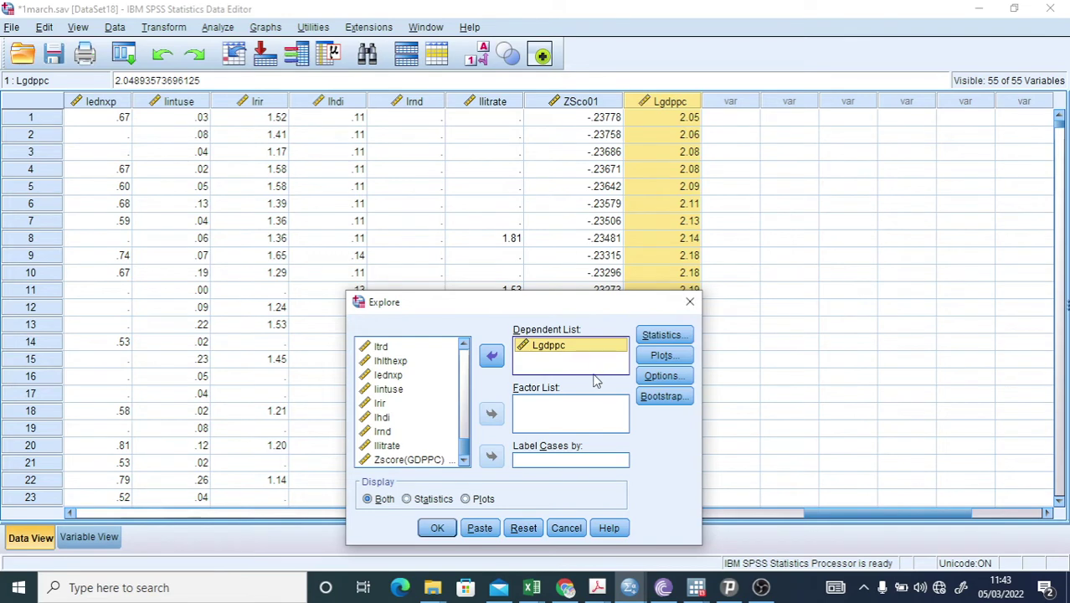
{"action": "left_click", "coordinate": [437, 528]}
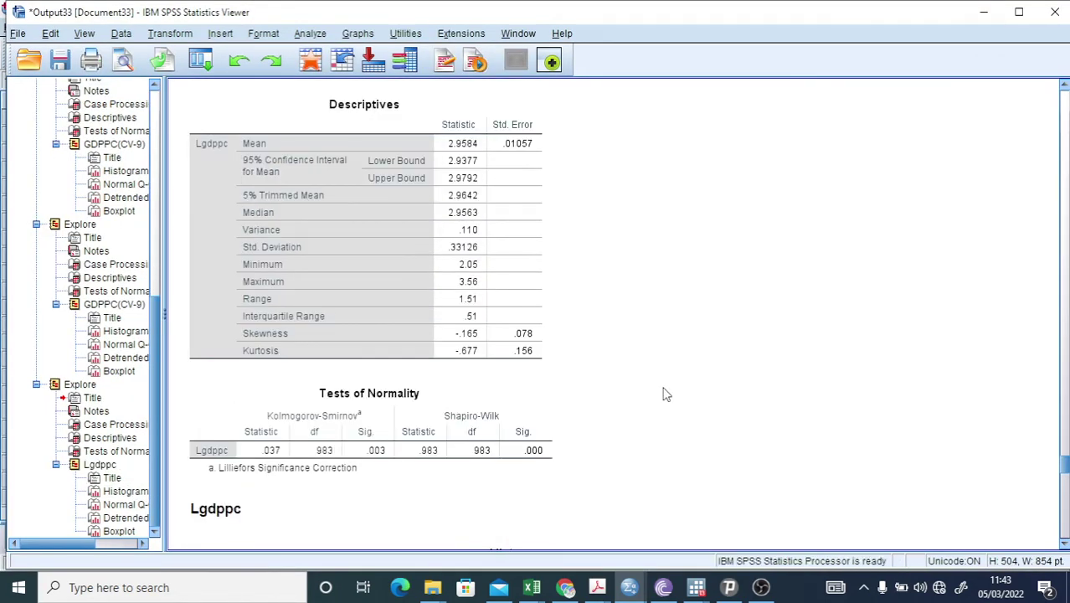
Step: Examine the skewness and kurtosis of Lgdppc and the significance values in its Tests of Normality table
{"action": "left_click", "coordinate": [517, 353]}
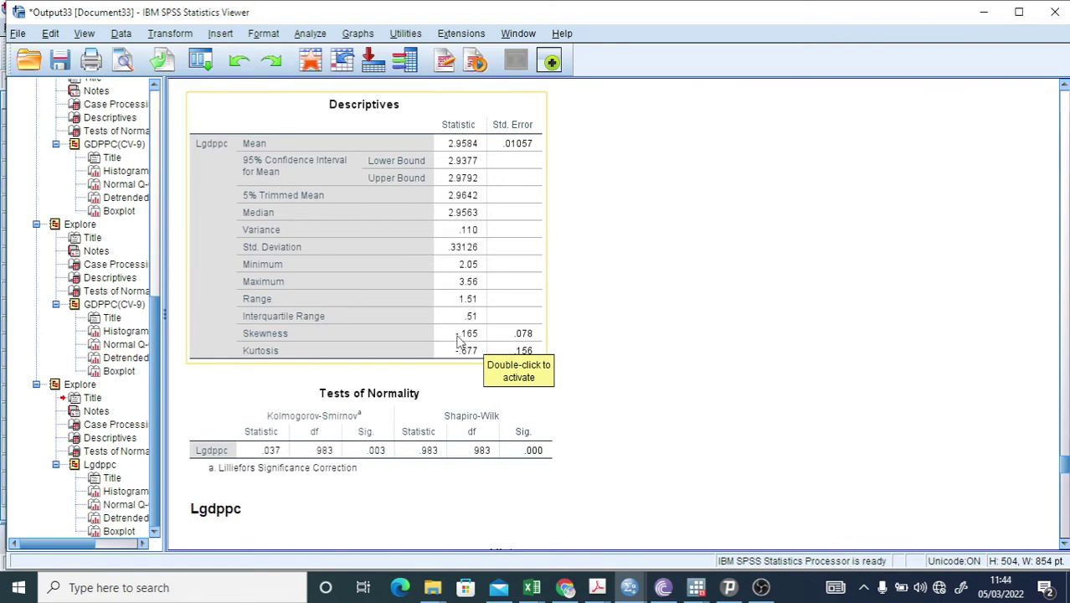
{"action": "left_click", "coordinate": [620, 353]}
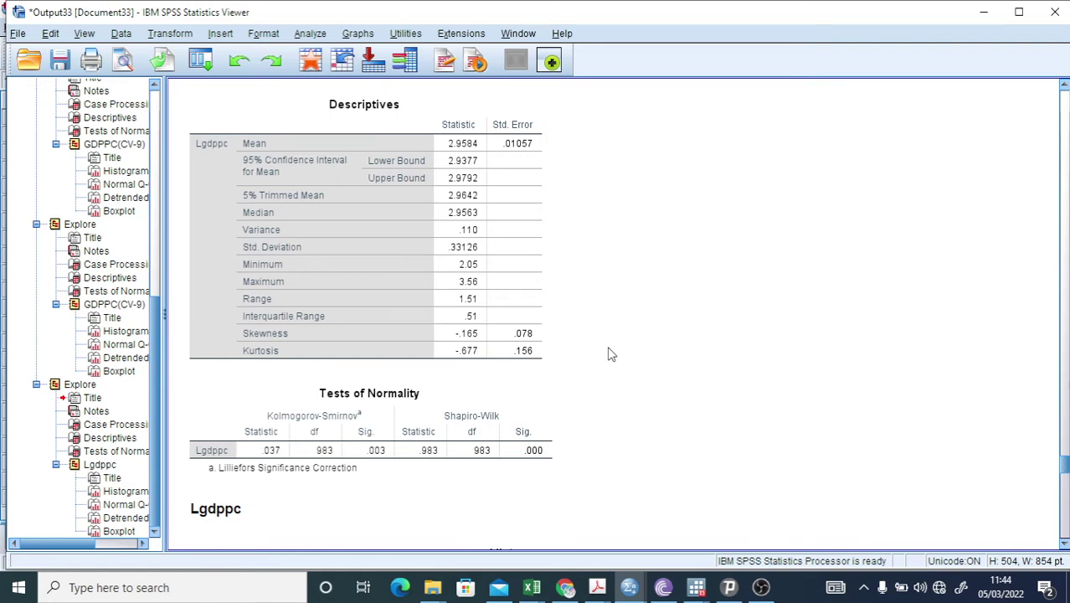
{"action": "left_click", "coordinate": [540, 463]}
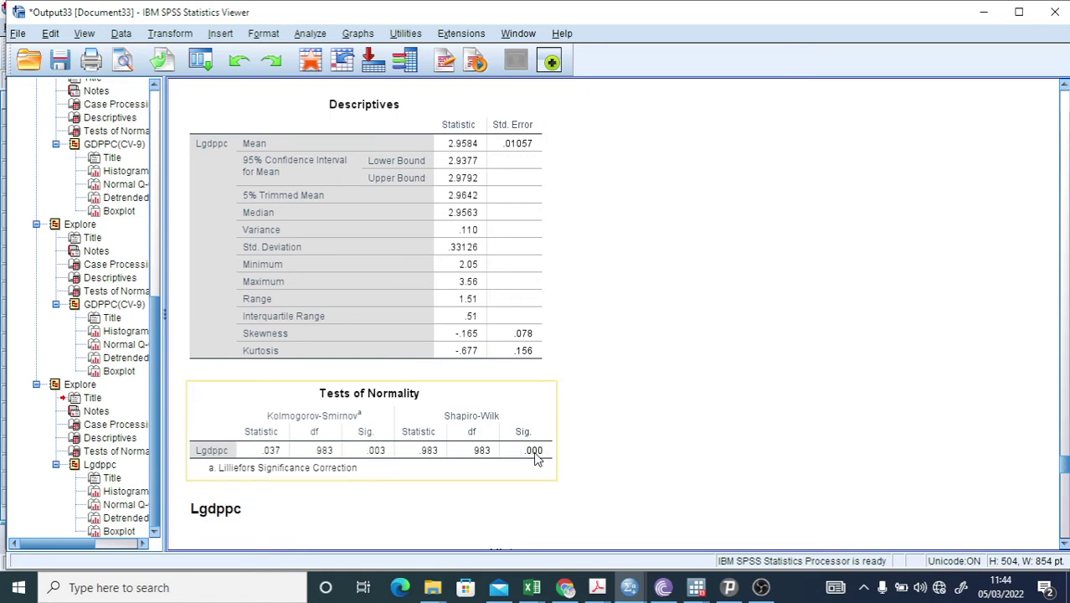
{"action": "left_click", "coordinate": [734, 426]}
Step: Add a normal distribution curve with automatic parameters to the Lgdppc histogram and close the chart editor
{"action": "scroll", "coordinate": [735, 427], "scroll_direction": "down", "scroll_amount": 2}
{"action": "scroll", "coordinate": [733, 426], "scroll_direction": "down", "scroll_amount": 12}
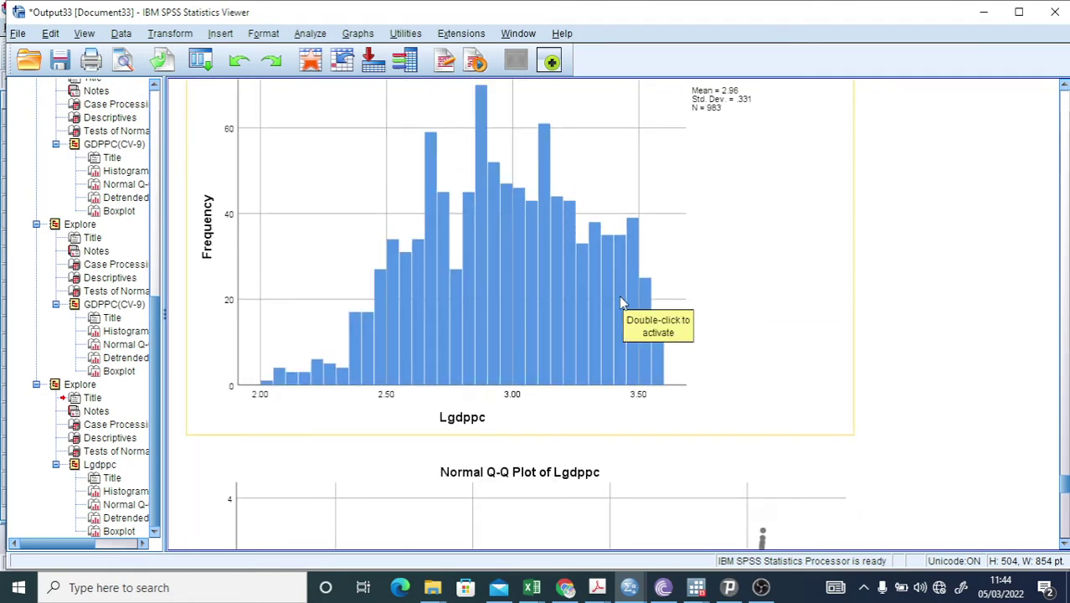
{"action": "double_click", "coordinate": [517, 292]}
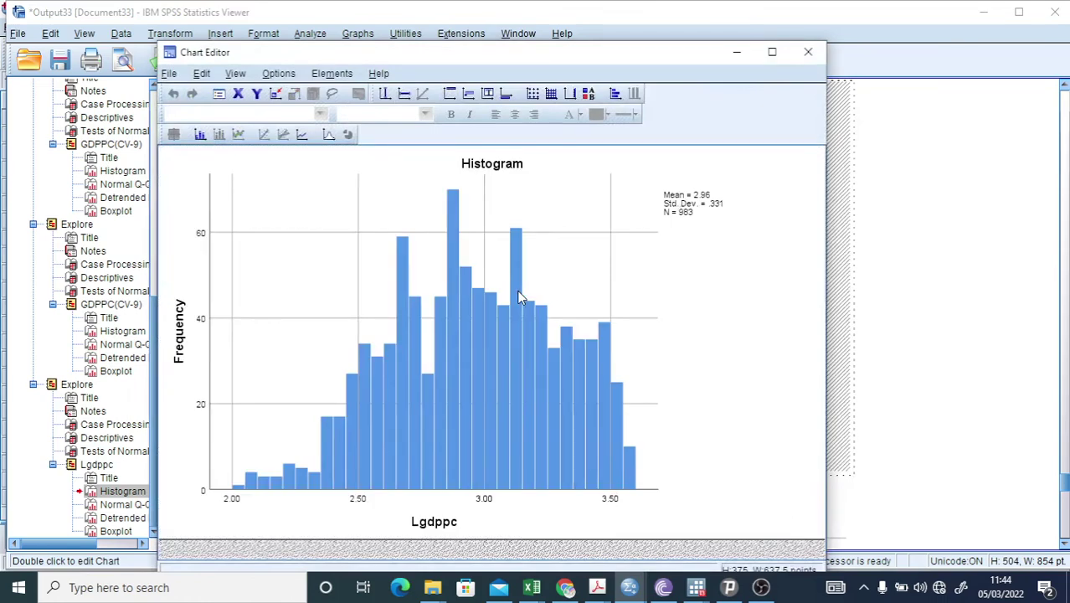
{"action": "left_click", "coordinate": [771, 52]}
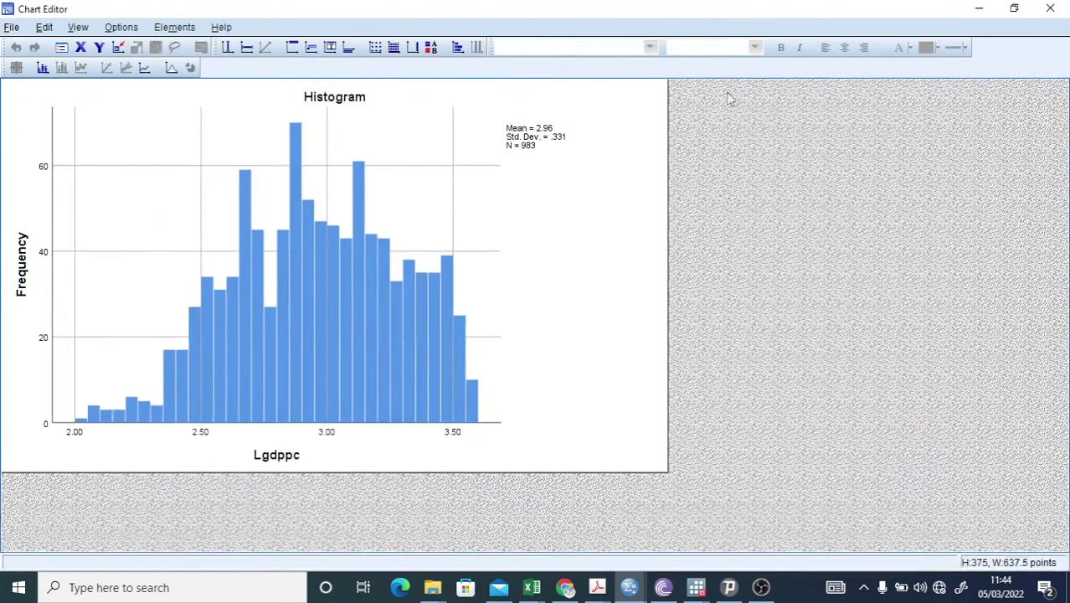
{"action": "left_click", "coordinate": [185, 29]}
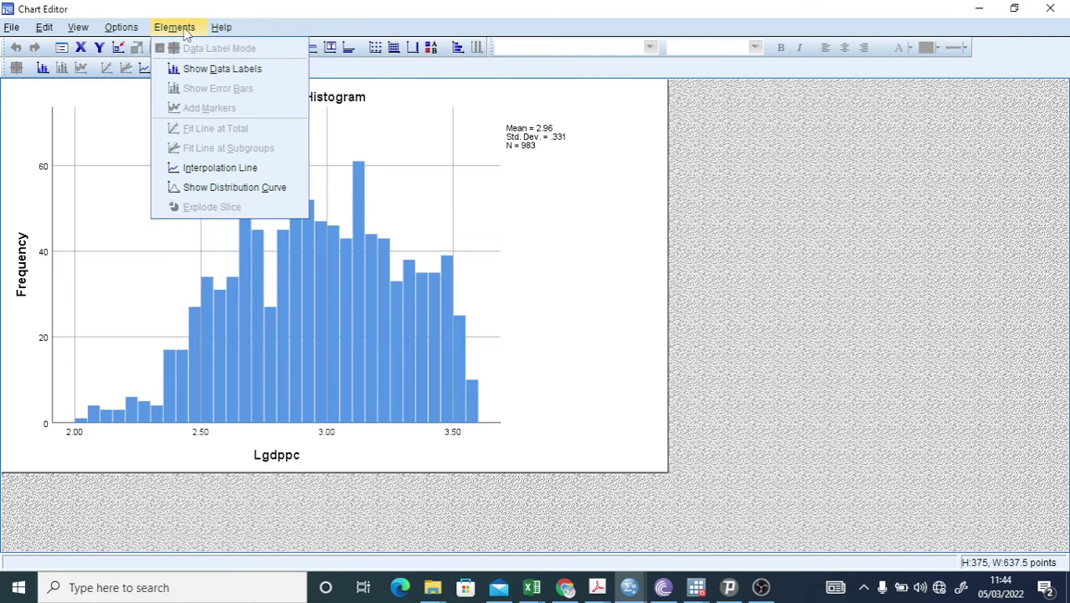
{"action": "left_click", "coordinate": [224, 193]}
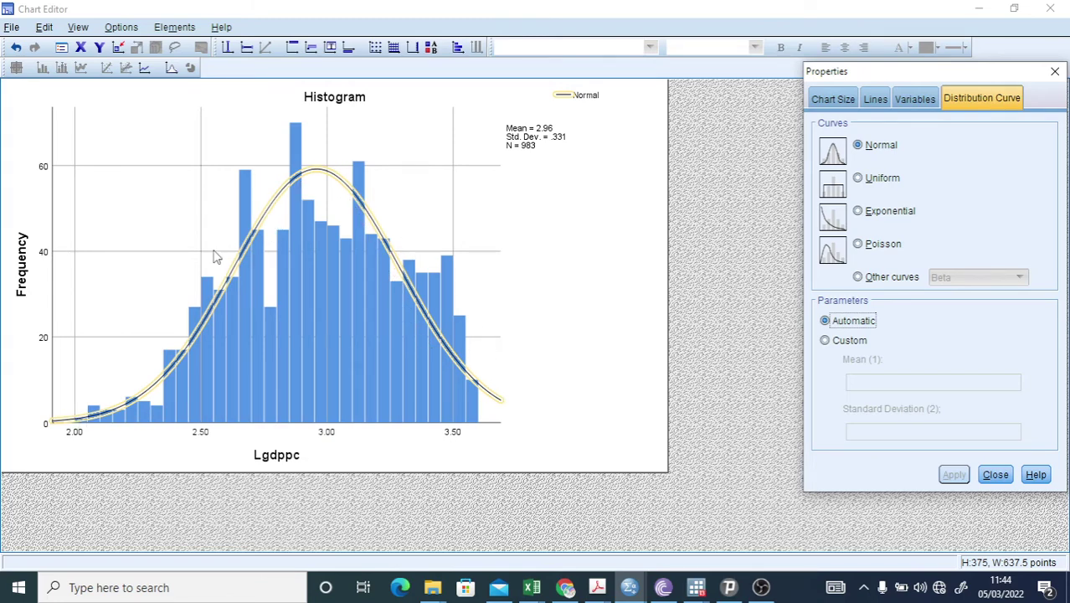
{"action": "left_click", "coordinate": [1056, 71]}
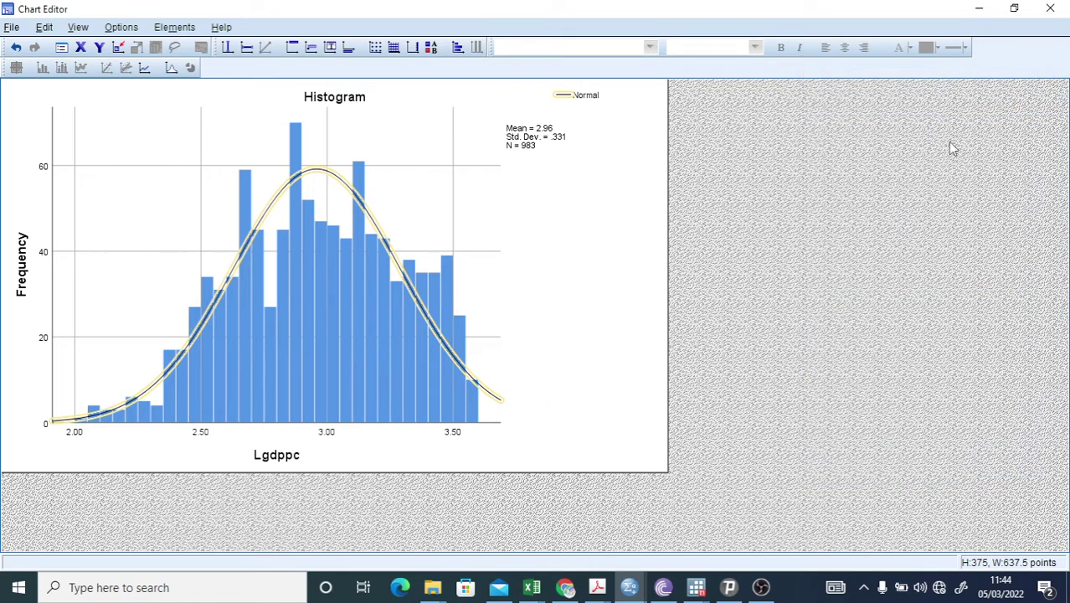
{"action": "left_click", "coordinate": [1047, 9]}
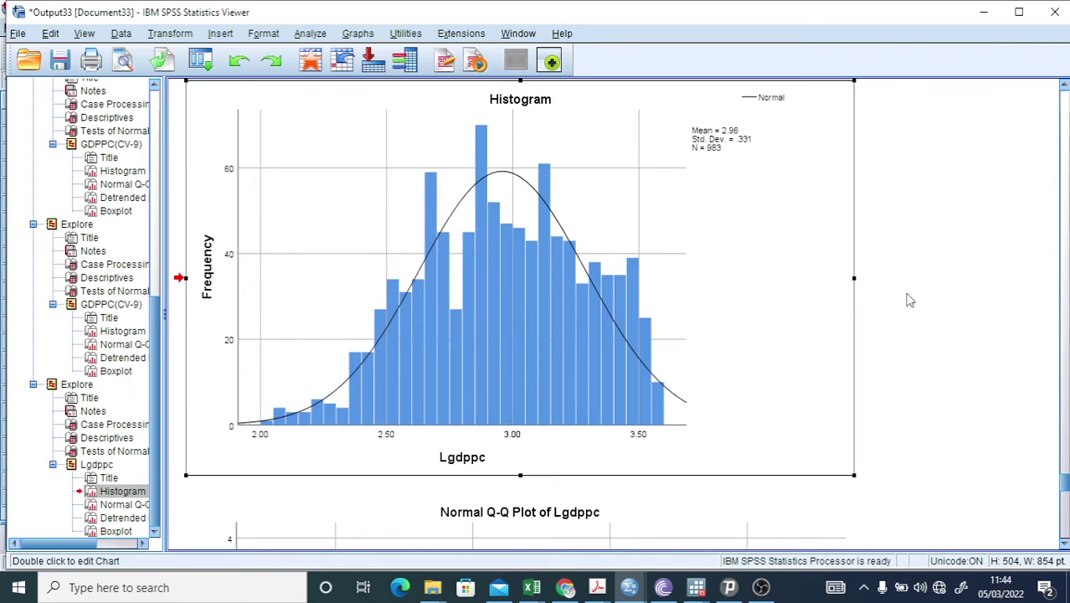
Step: Compare the Lgdppc normality tests with its histogram, normal Q-Q plot and boxplot
{"action": "scroll", "coordinate": [910, 300], "scroll_direction": "up", "scroll_amount": 6}
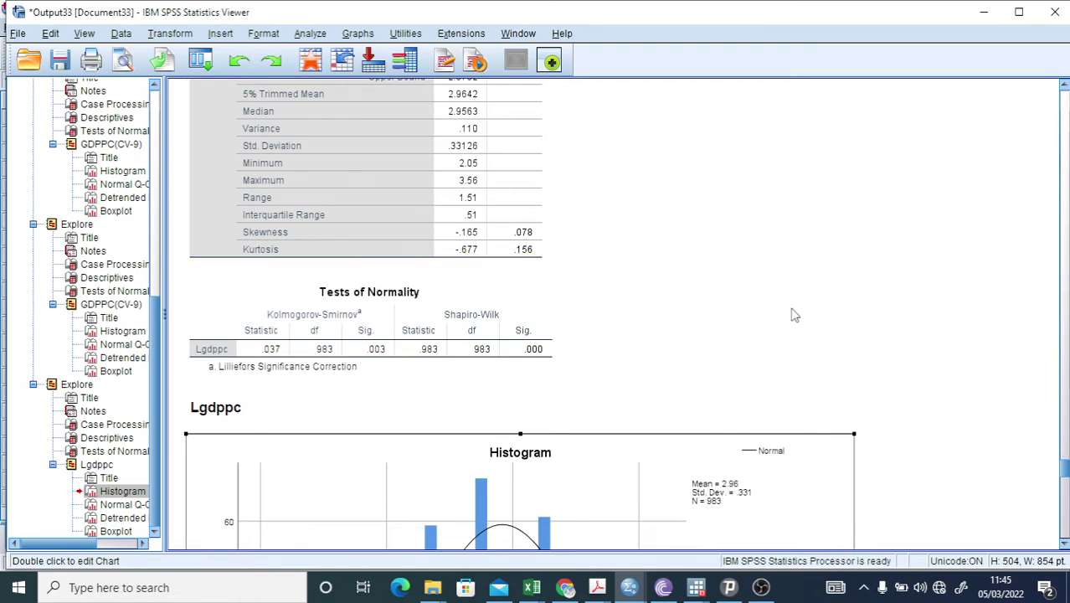
{"action": "scroll", "coordinate": [796, 315], "scroll_direction": "down", "scroll_amount": 5}
{"action": "scroll", "coordinate": [796, 315], "scroll_direction": "down", "scroll_amount": 3}
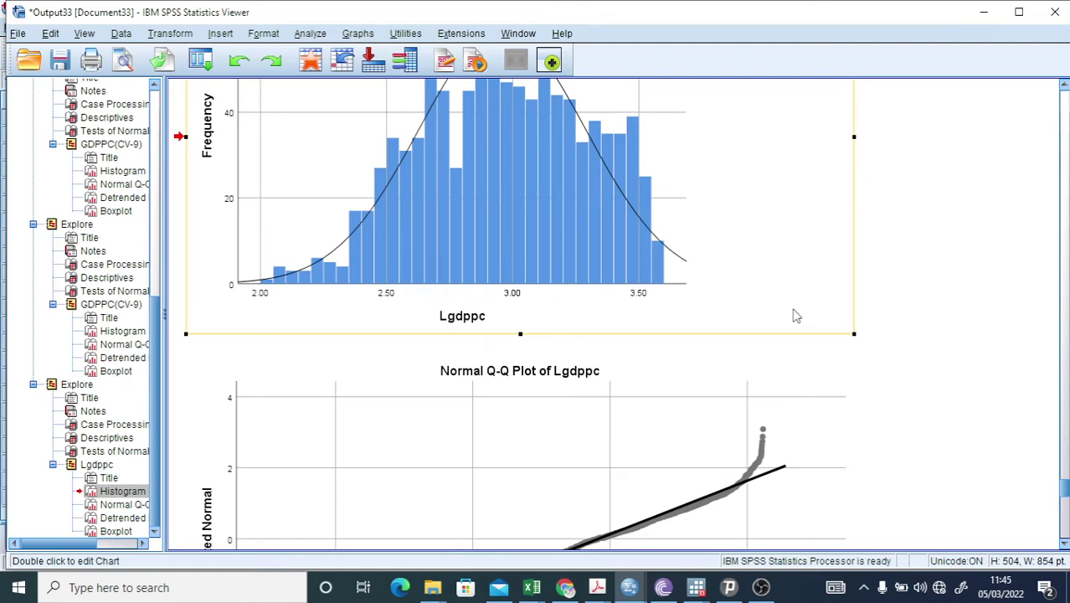
{"action": "scroll", "coordinate": [796, 314], "scroll_direction": "down", "scroll_amount": 7}
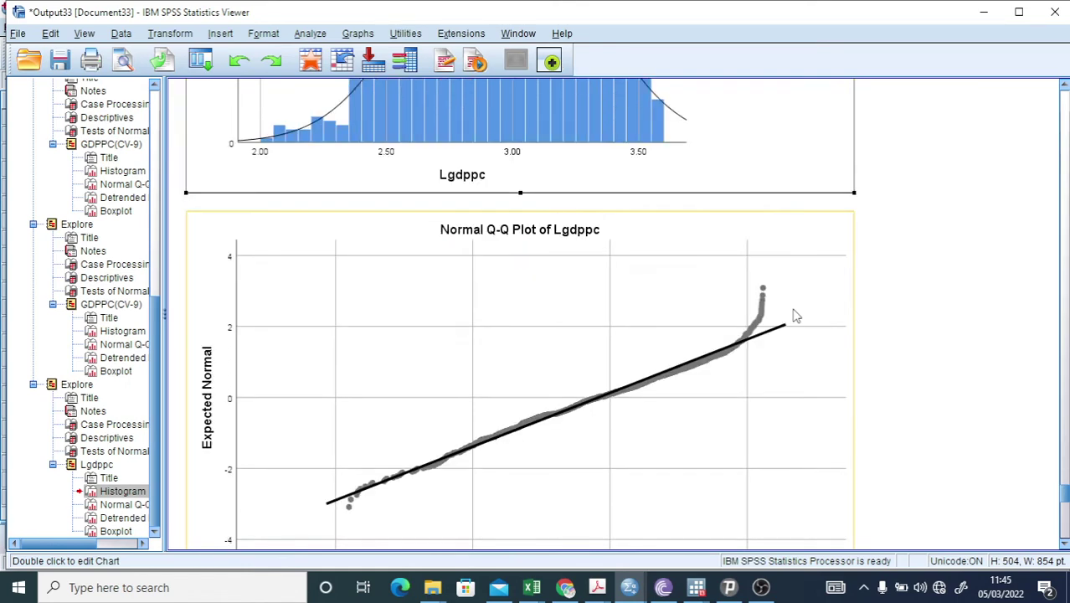
{"action": "scroll", "coordinate": [796, 315], "scroll_direction": "down", "scroll_amount": 10}
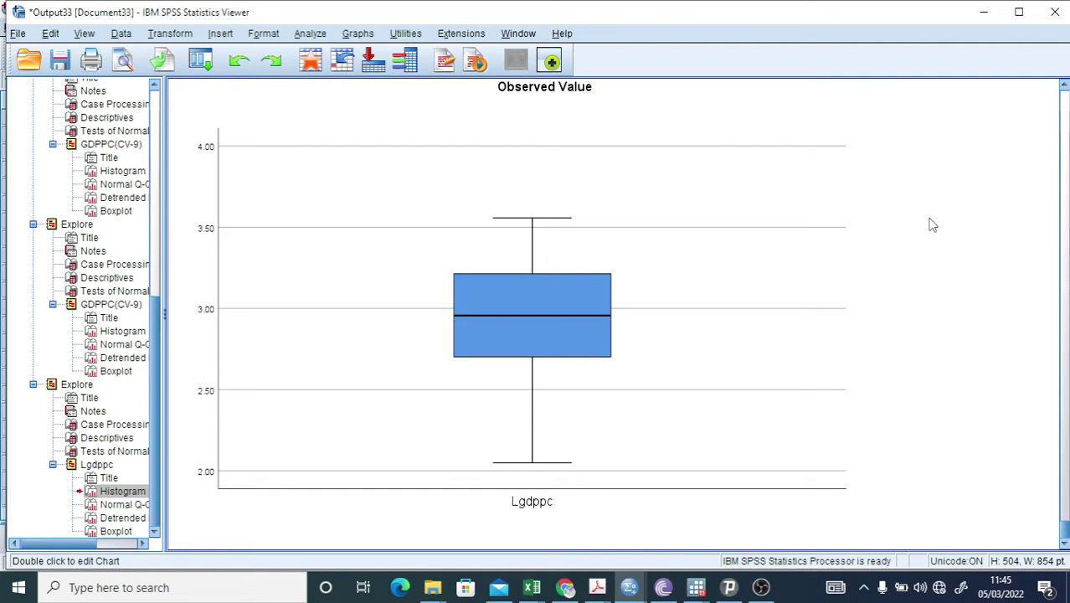
{"action": "scroll", "coordinate": [932, 224], "scroll_direction": "up", "scroll_amount": 15}
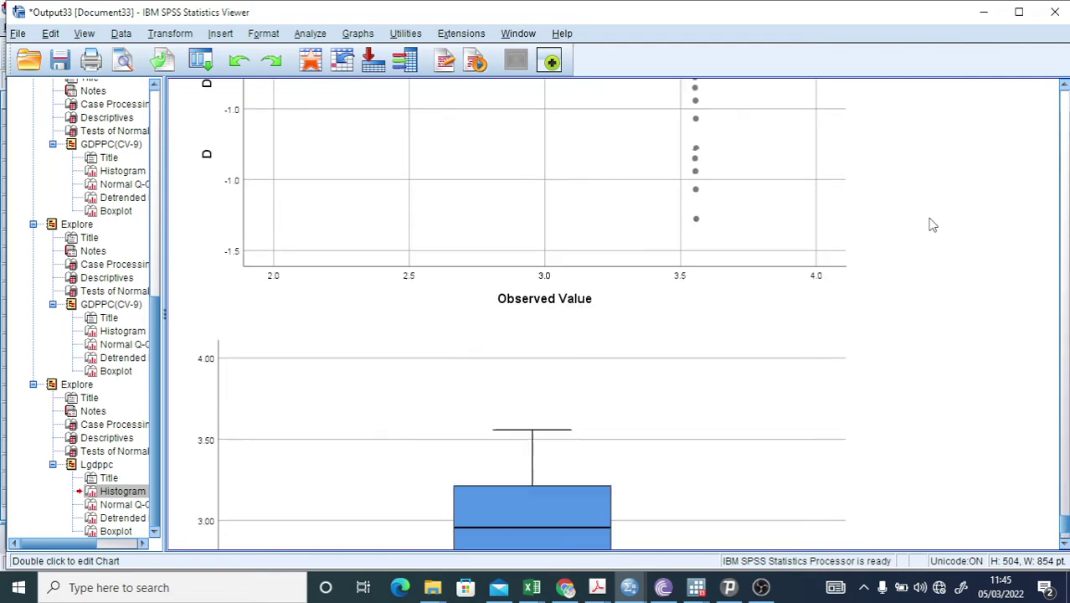
{"action": "scroll", "coordinate": [932, 224], "scroll_direction": "up", "scroll_amount": 10}
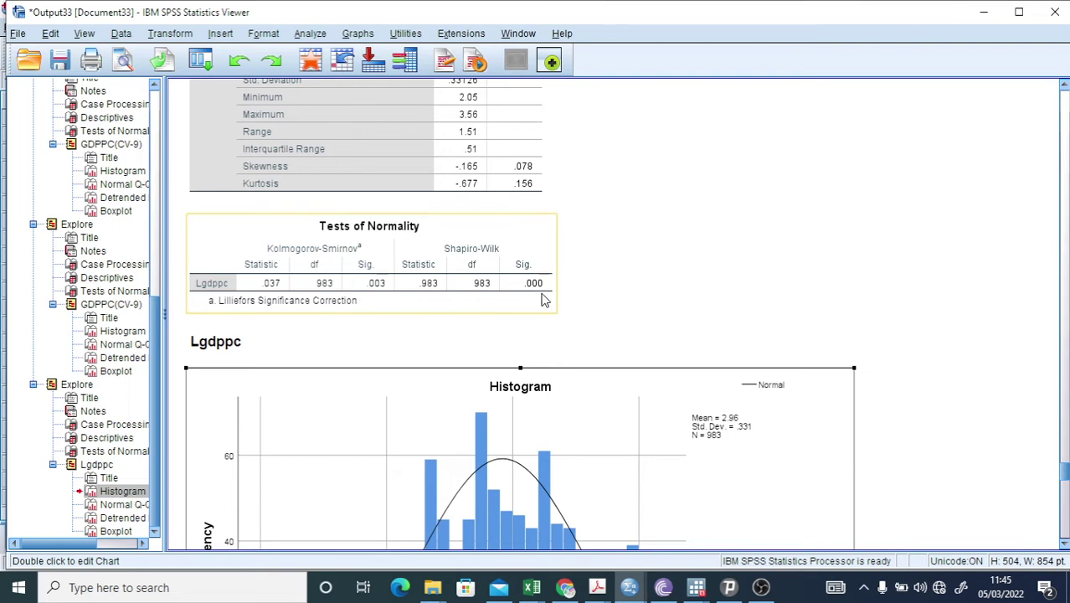
Step: Review the Lgdppc histogram, both Q-Q plots and the boxplot again, and check the Case Processing Summary
{"action": "scroll", "coordinate": [888, 302], "scroll_direction": "down", "scroll_amount": 2}
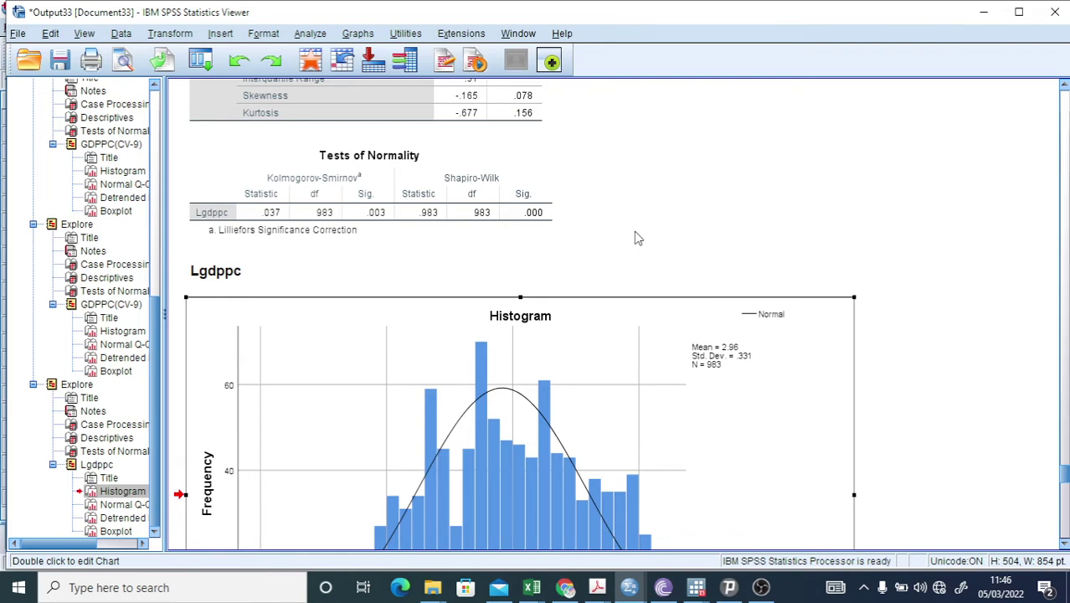
{"action": "scroll", "coordinate": [635, 239], "scroll_direction": "down", "scroll_amount": 8}
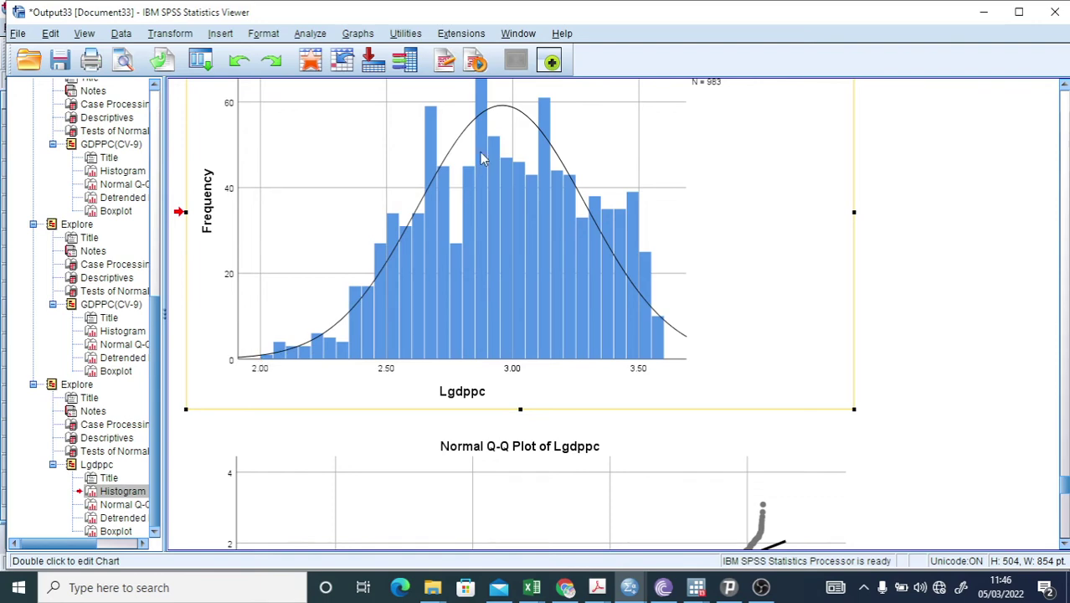
{"action": "scroll", "coordinate": [791, 310], "scroll_direction": "down", "scroll_amount": 3}
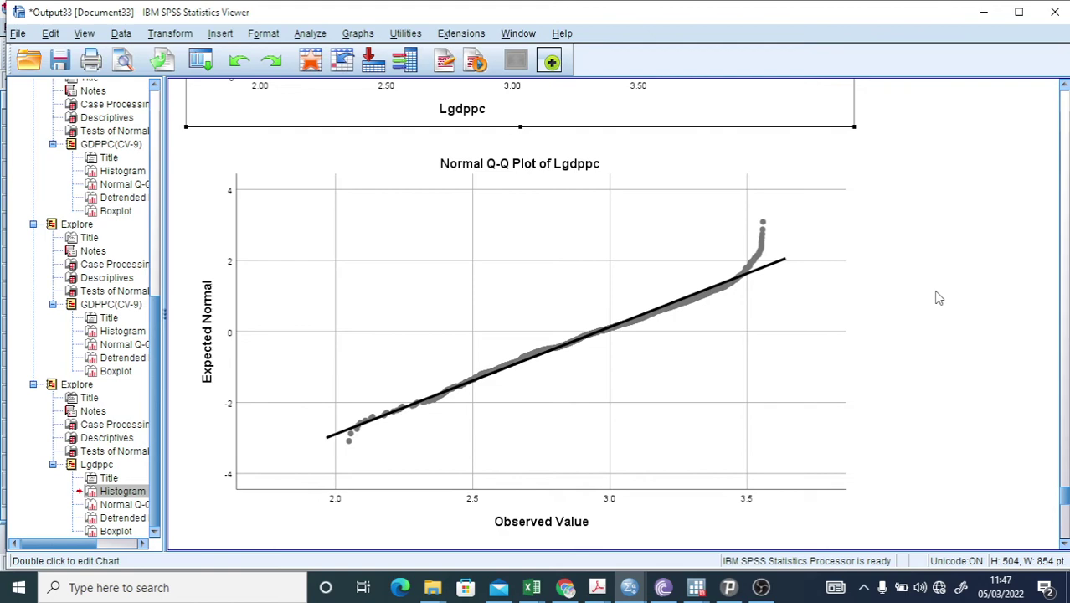
{"action": "scroll", "coordinate": [938, 297], "scroll_direction": "down", "scroll_amount": 5}
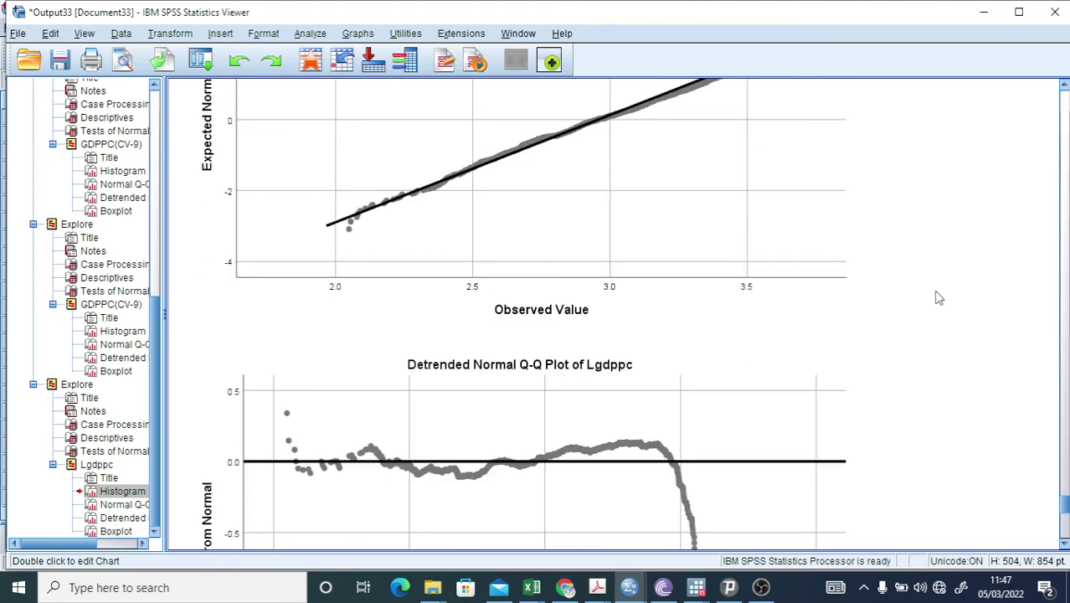
{"action": "scroll", "coordinate": [938, 297], "scroll_direction": "down", "scroll_amount": 2}
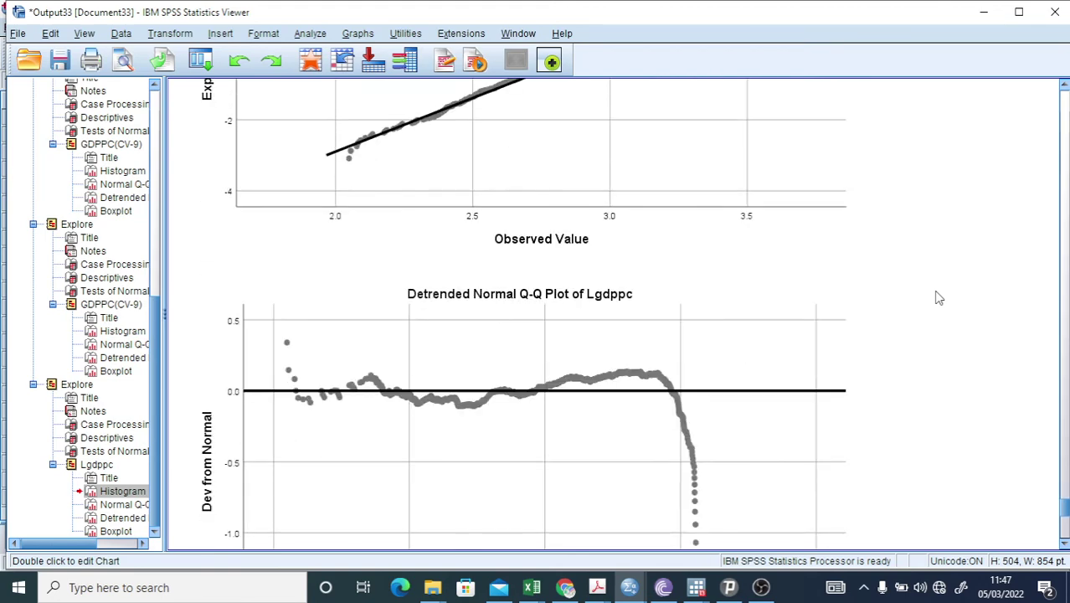
{"action": "scroll", "coordinate": [939, 298], "scroll_direction": "down", "scroll_amount": 7}
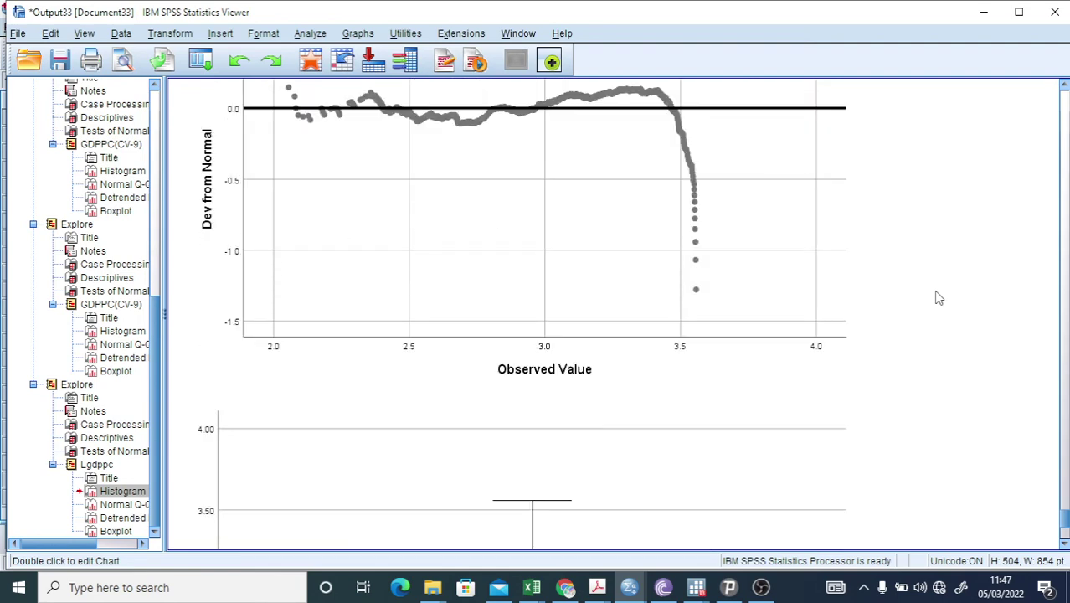
{"action": "scroll", "coordinate": [938, 297], "scroll_direction": "down", "scroll_amount": 7}
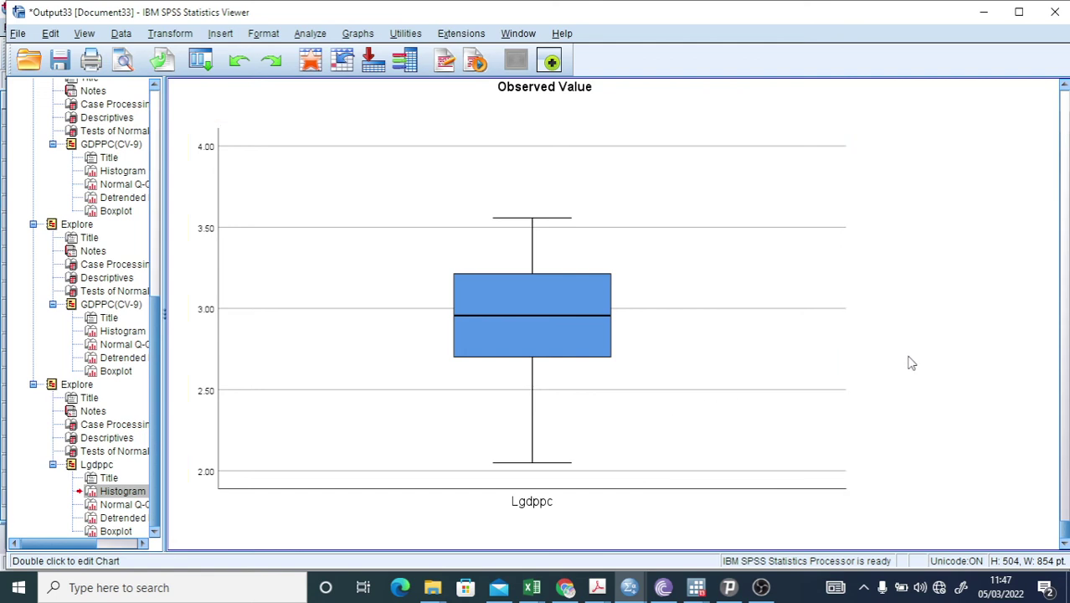
{"action": "scroll", "coordinate": [947, 348], "scroll_direction": "up", "scroll_amount": 5}
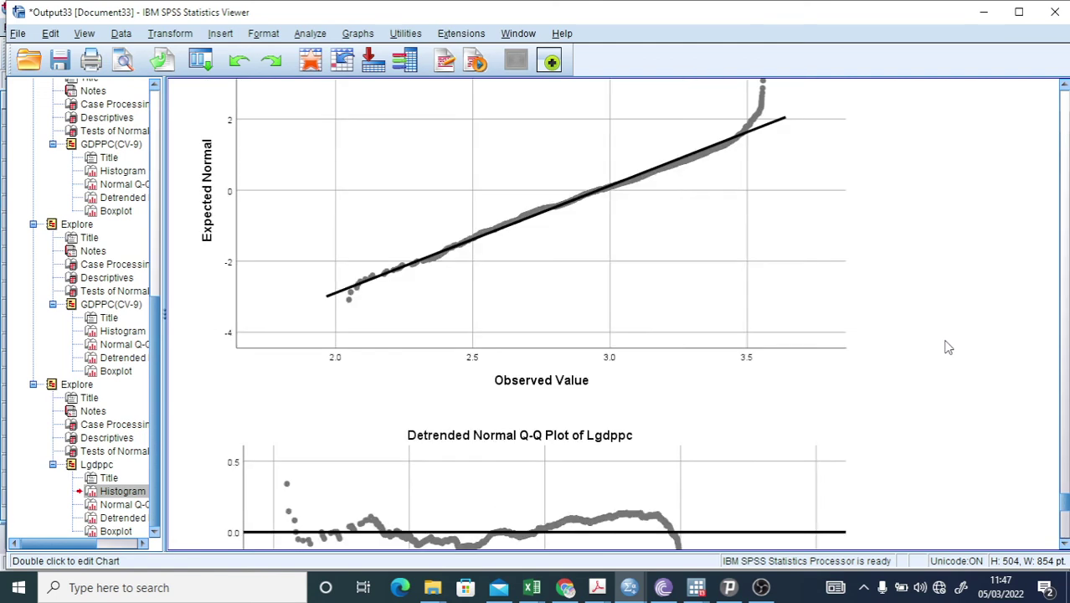
{"action": "scroll", "coordinate": [948, 347], "scroll_direction": "up", "scroll_amount": 10}
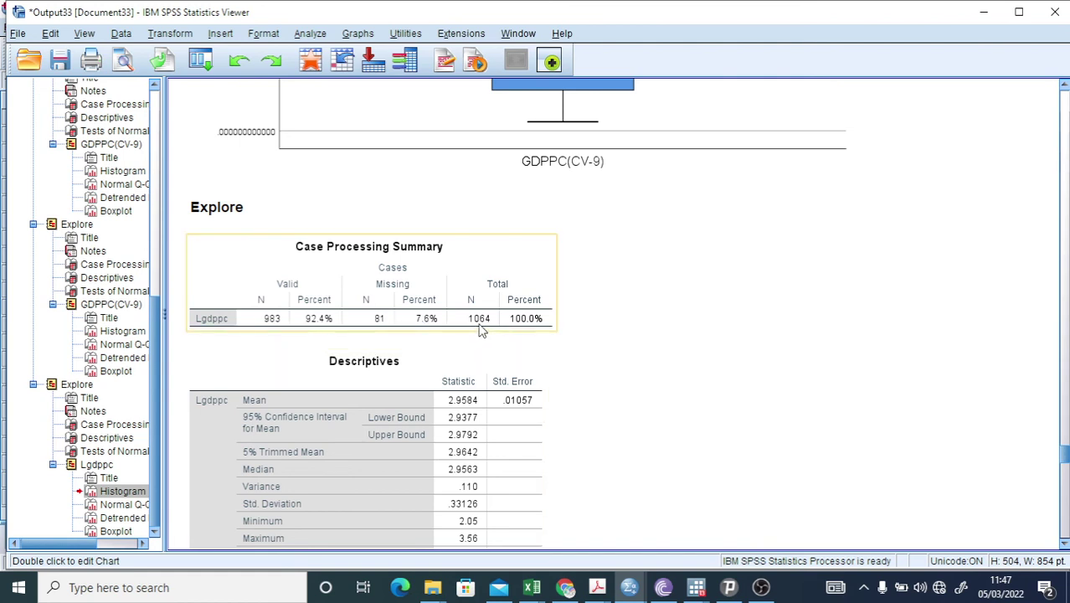
Step: Recheck the Lgdppc Descriptives and Tests of Normality tables against its histogram with normal curve and the normal Q-Q plot
{"action": "scroll", "coordinate": [712, 364], "scroll_direction": "down", "scroll_amount": 2}
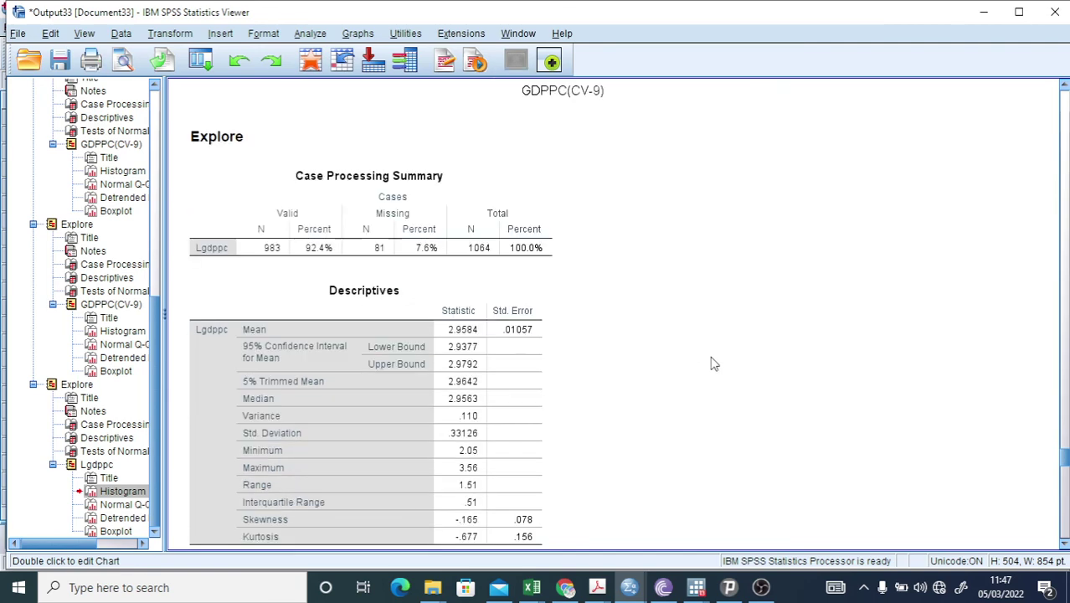
{"action": "scroll", "coordinate": [713, 363], "scroll_direction": "down", "scroll_amount": 4}
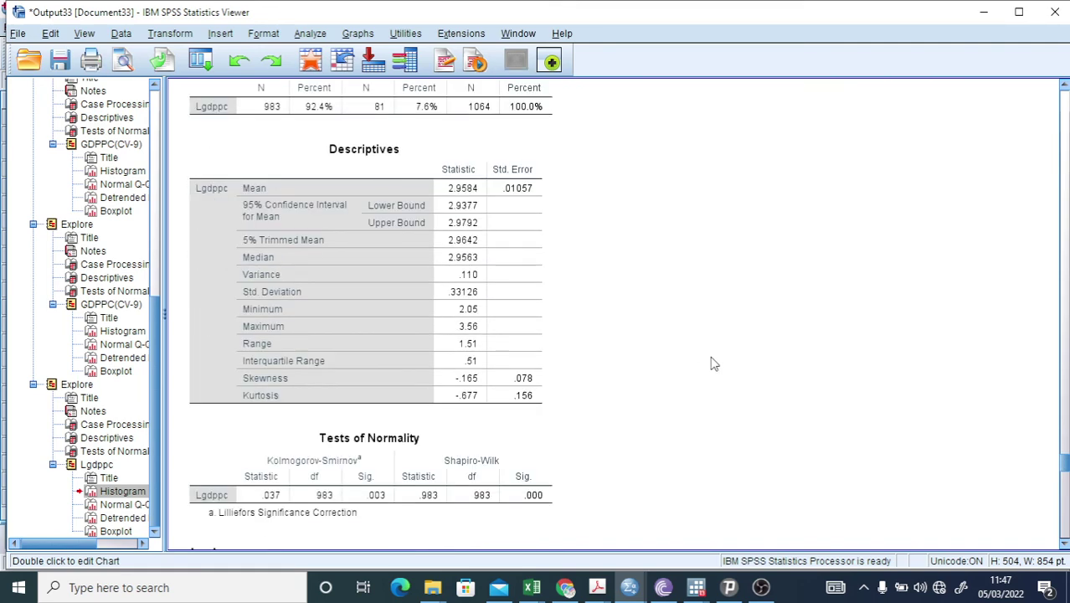
{"action": "scroll", "coordinate": [713, 363], "scroll_direction": "down", "scroll_amount": 8}
{"action": "scroll", "coordinate": [712, 363], "scroll_direction": "down", "scroll_amount": 6}
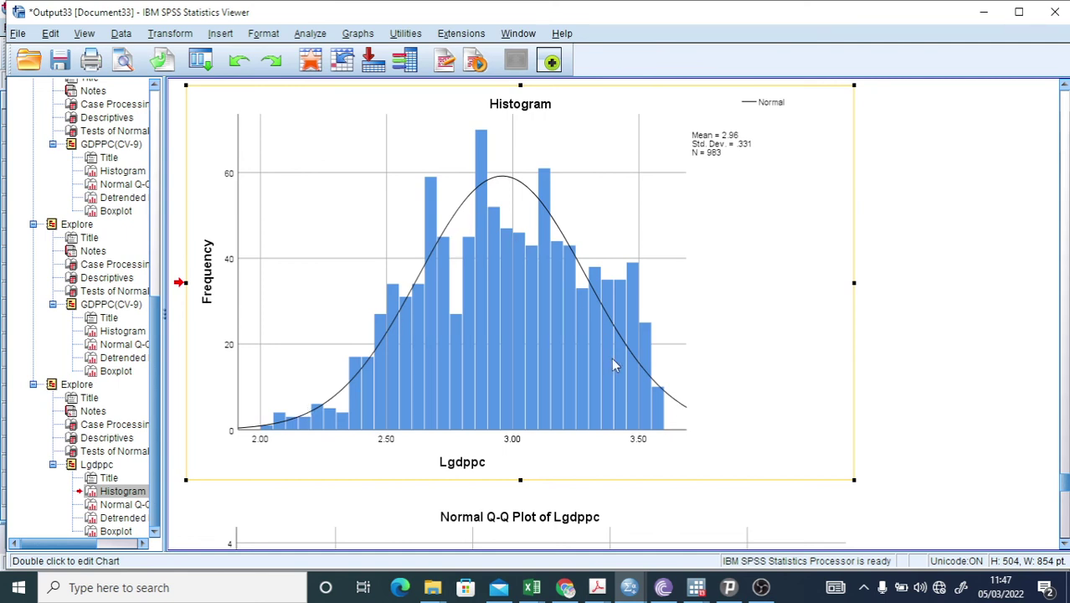
{"action": "scroll", "coordinate": [914, 307], "scroll_direction": "down", "scroll_amount": 6}
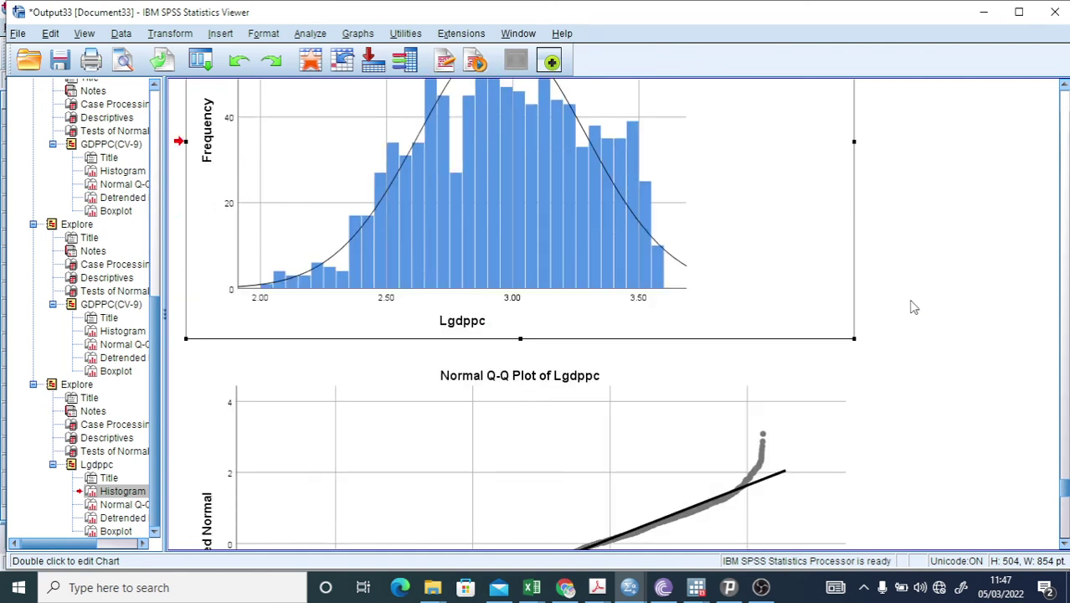
{"action": "scroll", "coordinate": [913, 307], "scroll_direction": "down", "scroll_amount": 4}
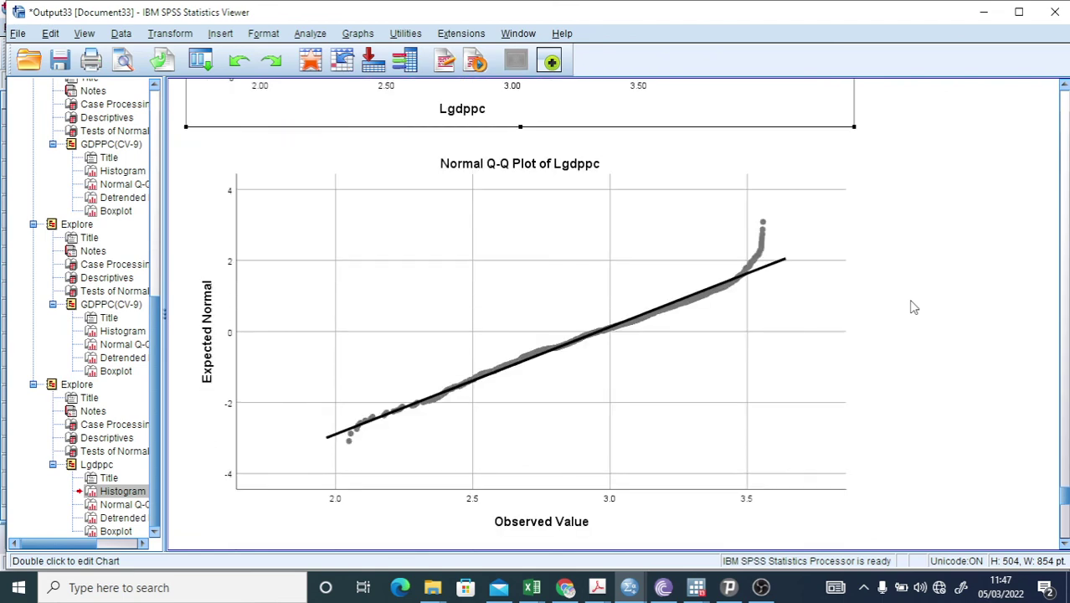
{"action": "scroll", "coordinate": [914, 308], "scroll_direction": "up", "scroll_amount": 6}
{"action": "scroll", "coordinate": [914, 307], "scroll_direction": "up", "scroll_amount": 8}
{"action": "scroll", "coordinate": [913, 307], "scroll_direction": "up", "scroll_amount": 6}
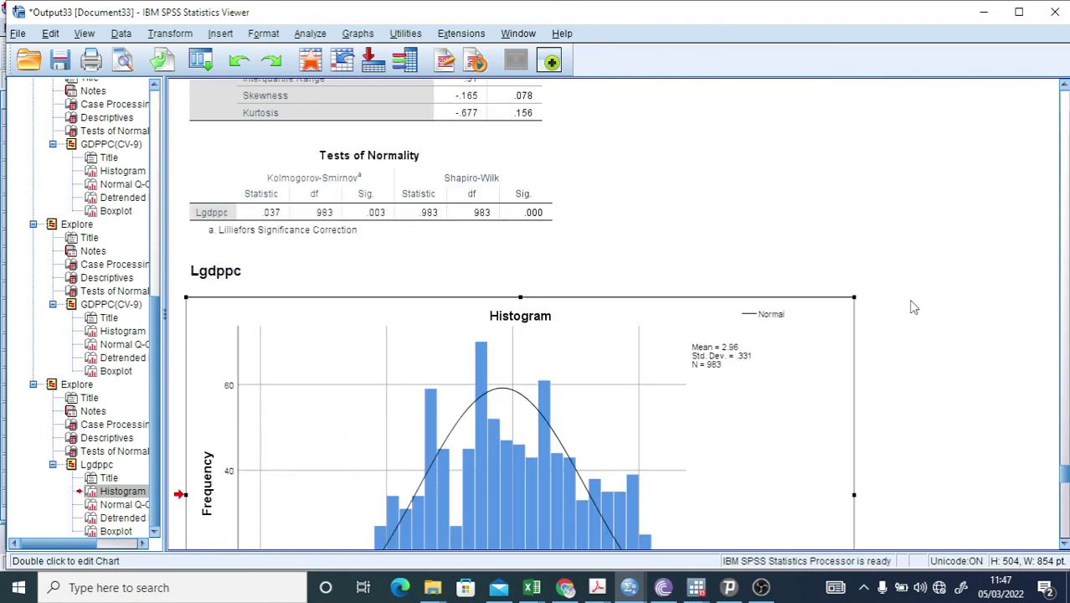
{"action": "scroll", "coordinate": [914, 307], "scroll_direction": "up", "scroll_amount": 2}
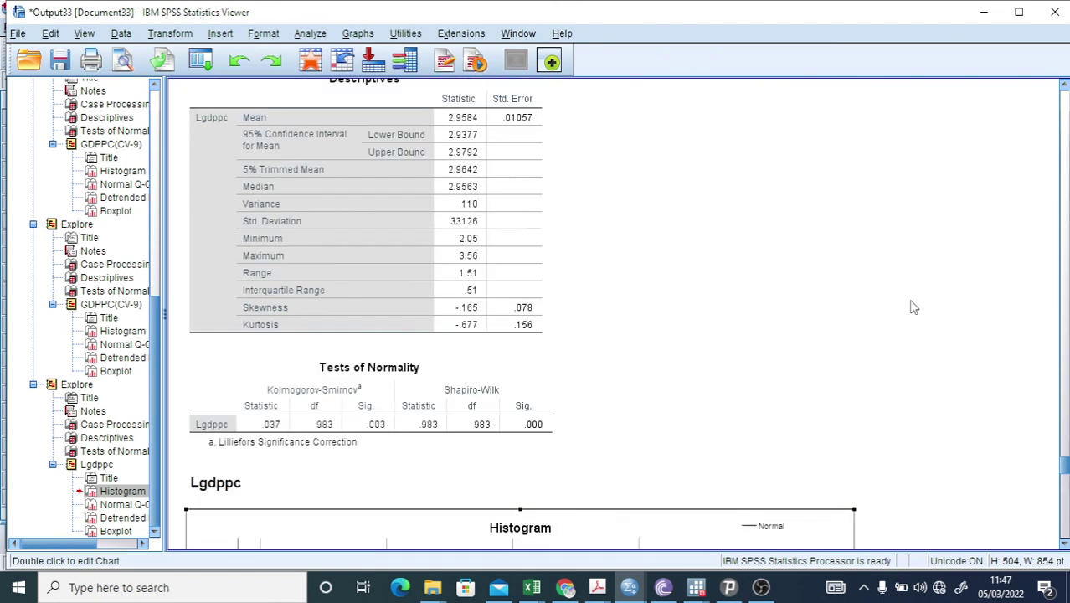